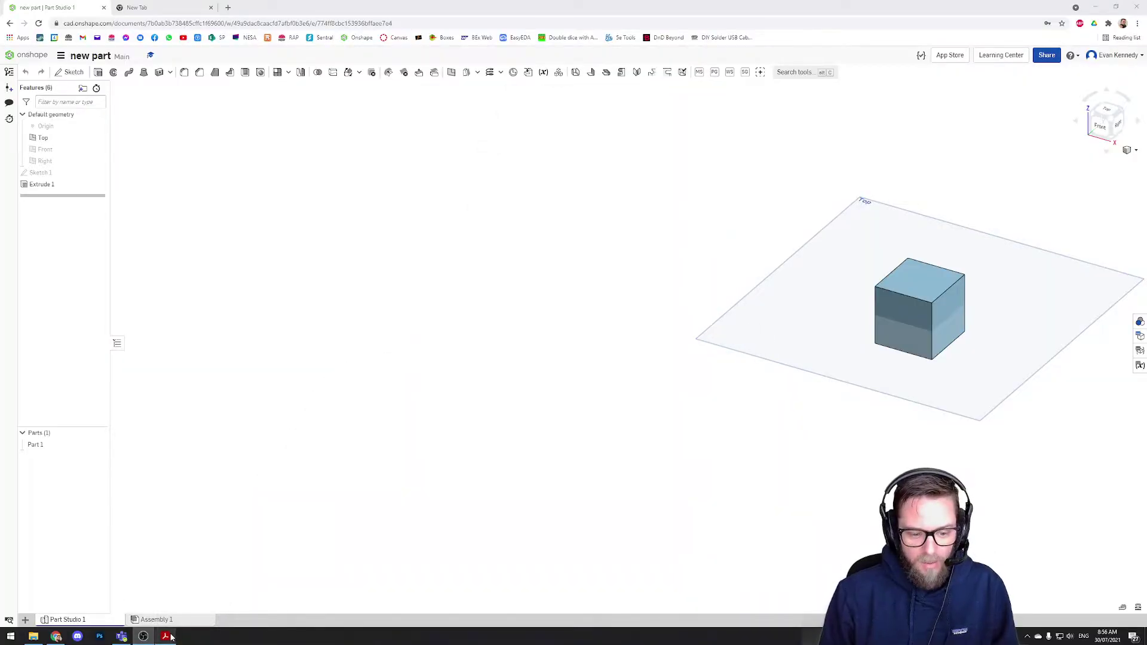
Switch to the Workshop 1 Booklet in Adobe Acrobat and skim its pages from the user interface overview to assembling.
click(165, 637)
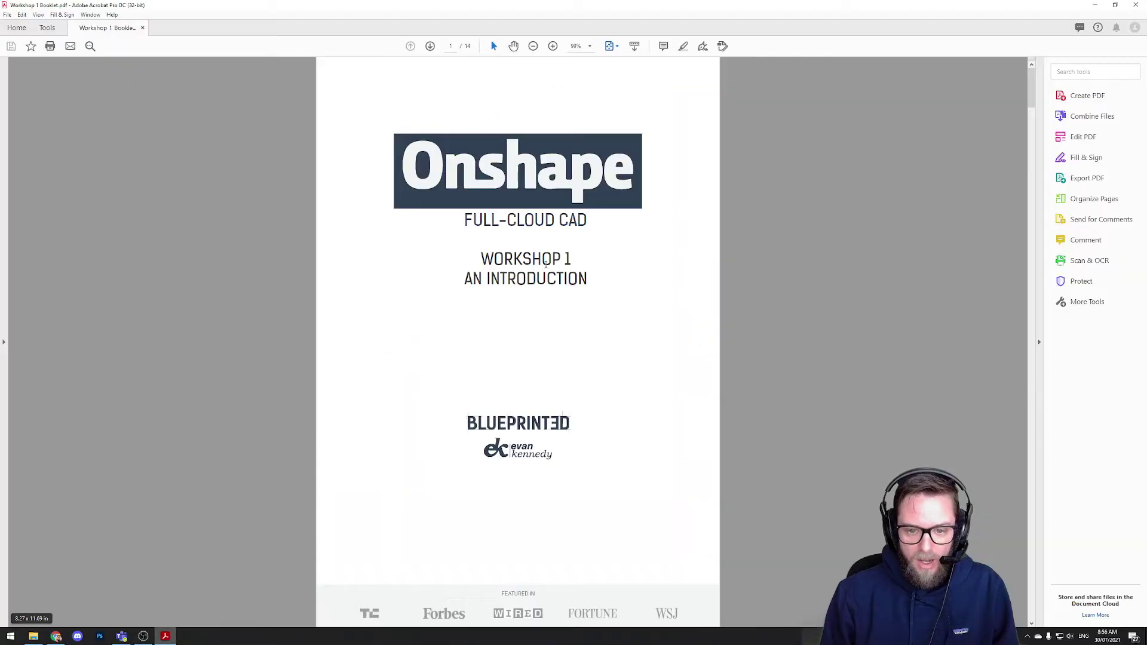
key(End)
scroll(543, 262, up, 15)
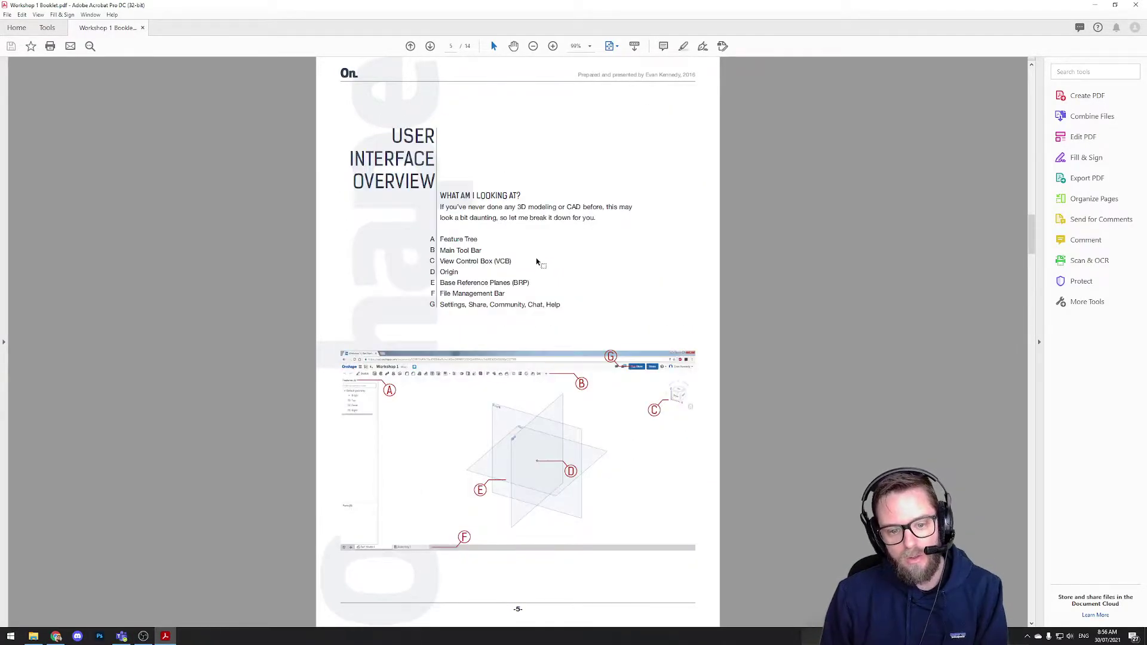
scroll(536, 261, down, 6)
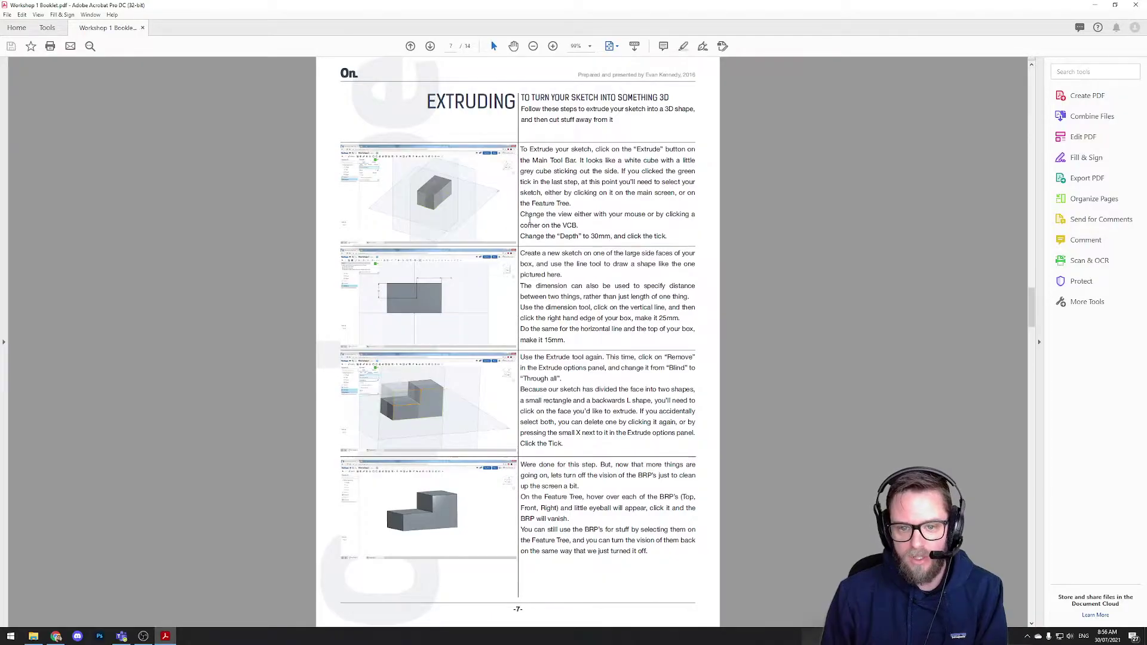
scroll(512, 226, up, 3)
scroll(517, 223, down, 3)
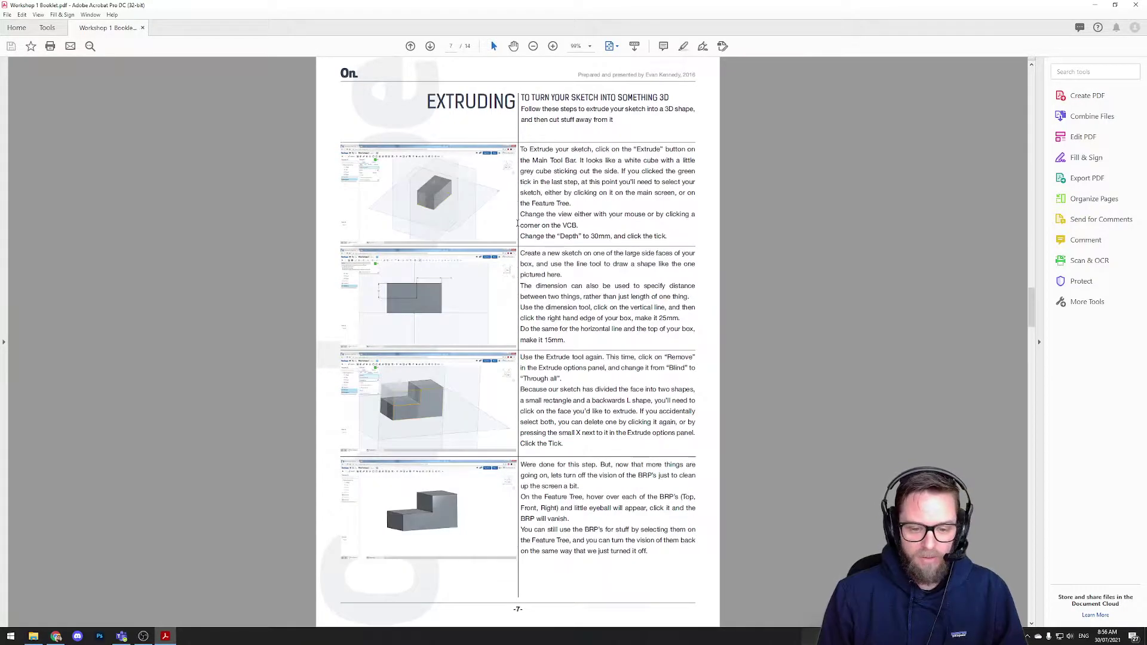
scroll(448, 481, down, 18)
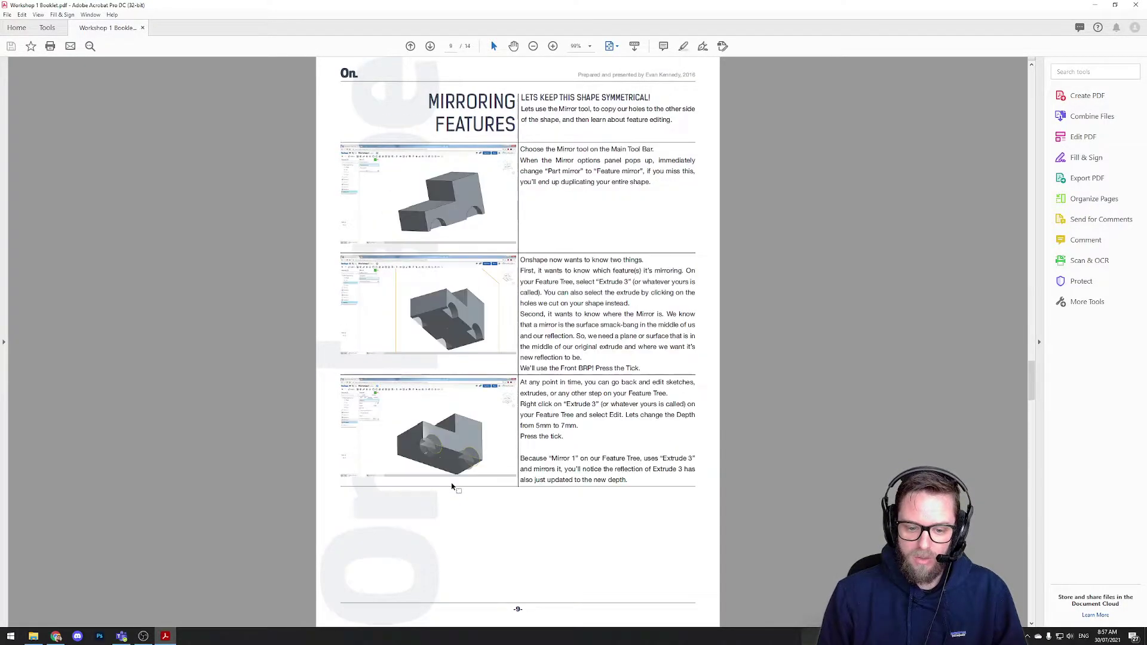
scroll(448, 312, down, 3)
scroll(530, 327, up, 3)
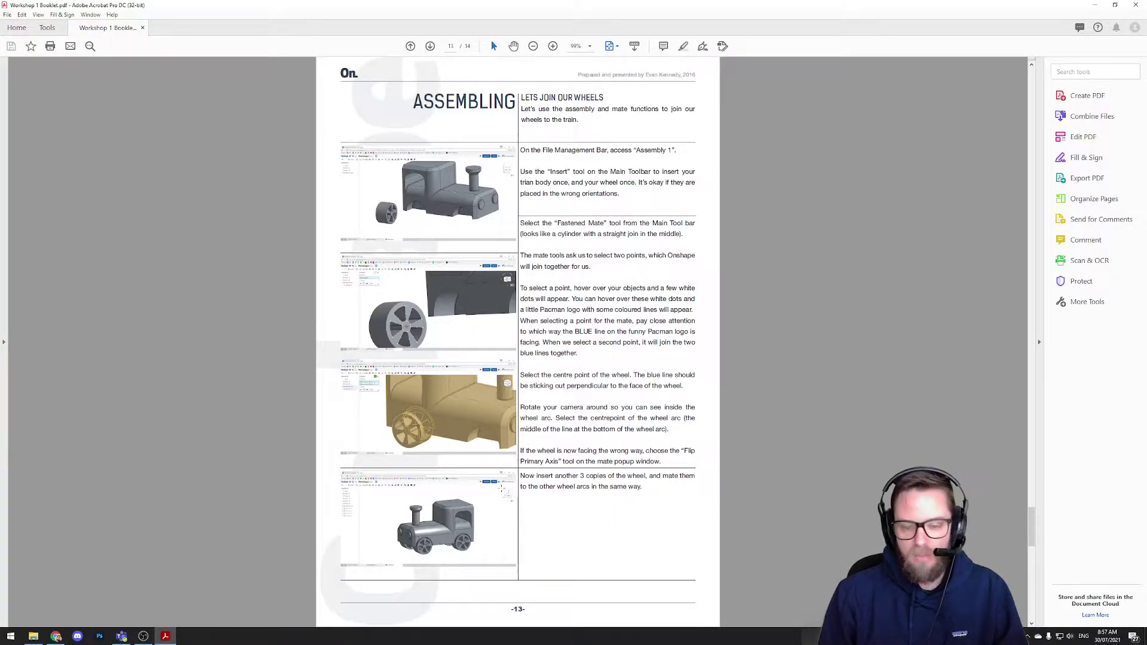
Review the booklet's train detail, extruding, basic sketching, mirroring, wheel and exporting pages, and return to Onshape.
scroll(534, 458, up, 5)
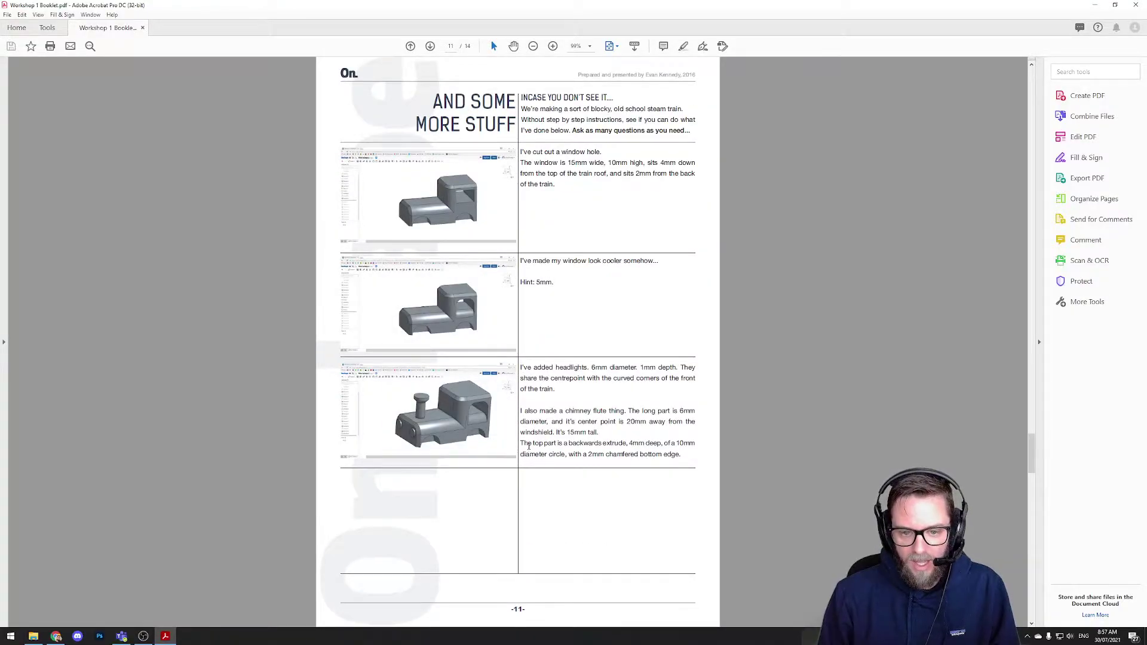
scroll(529, 448, up, 8)
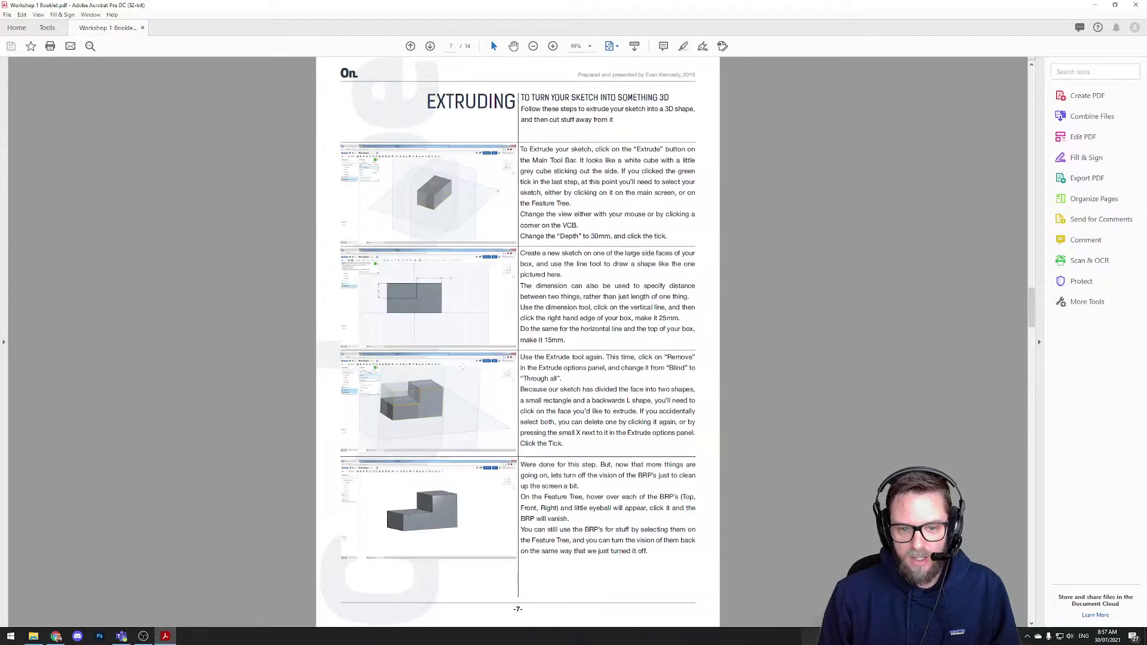
scroll(482, 491, up, 3)
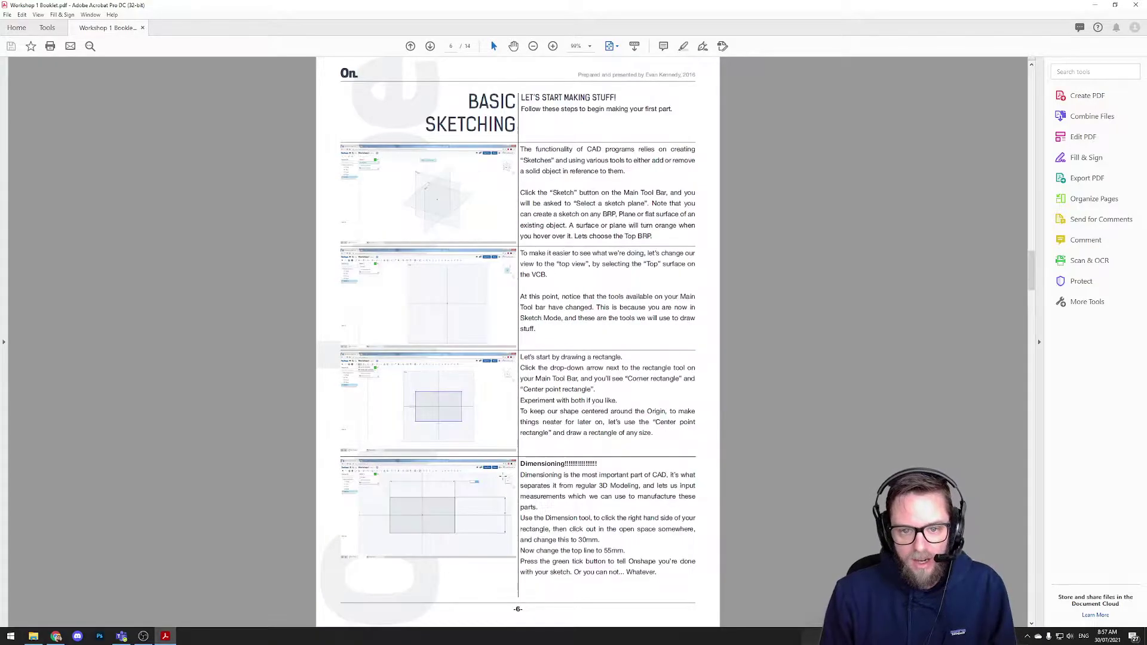
scroll(483, 465, up, 3)
scroll(483, 465, up, 3)
scroll(498, 443, down, 20)
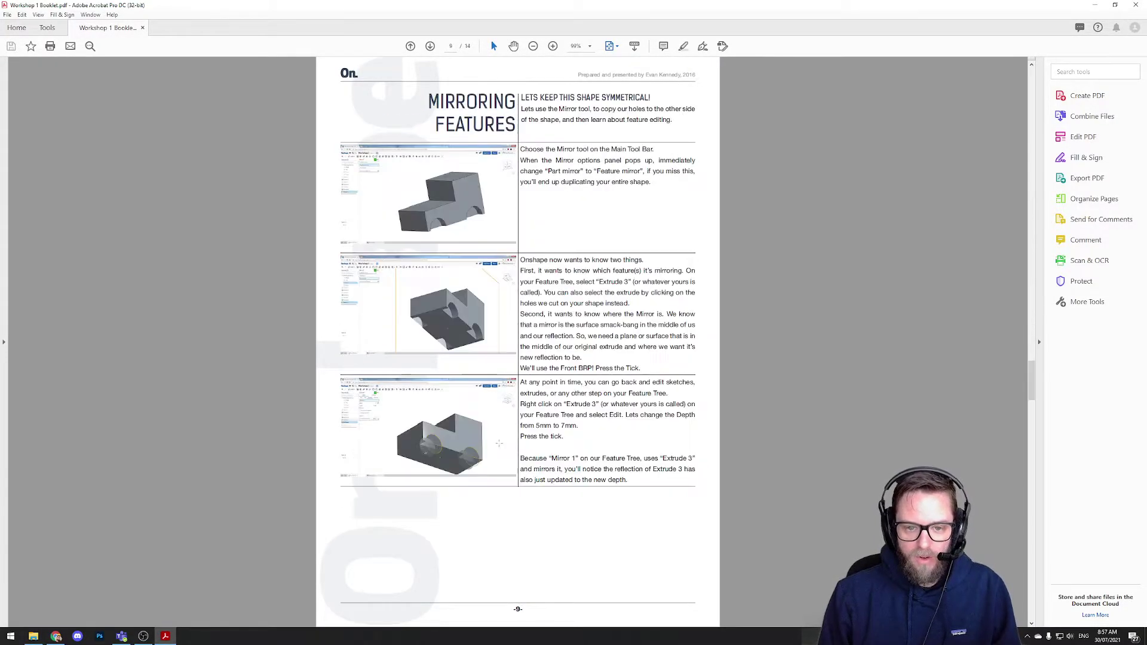
scroll(498, 442, up, 3)
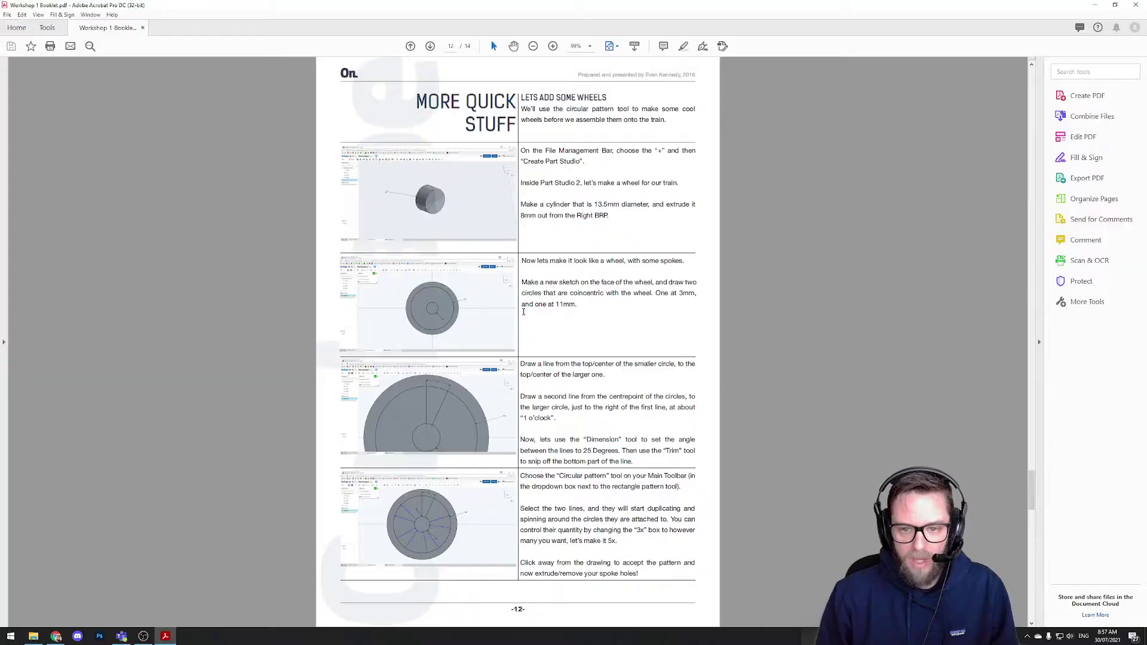
scroll(545, 289, down, 6)
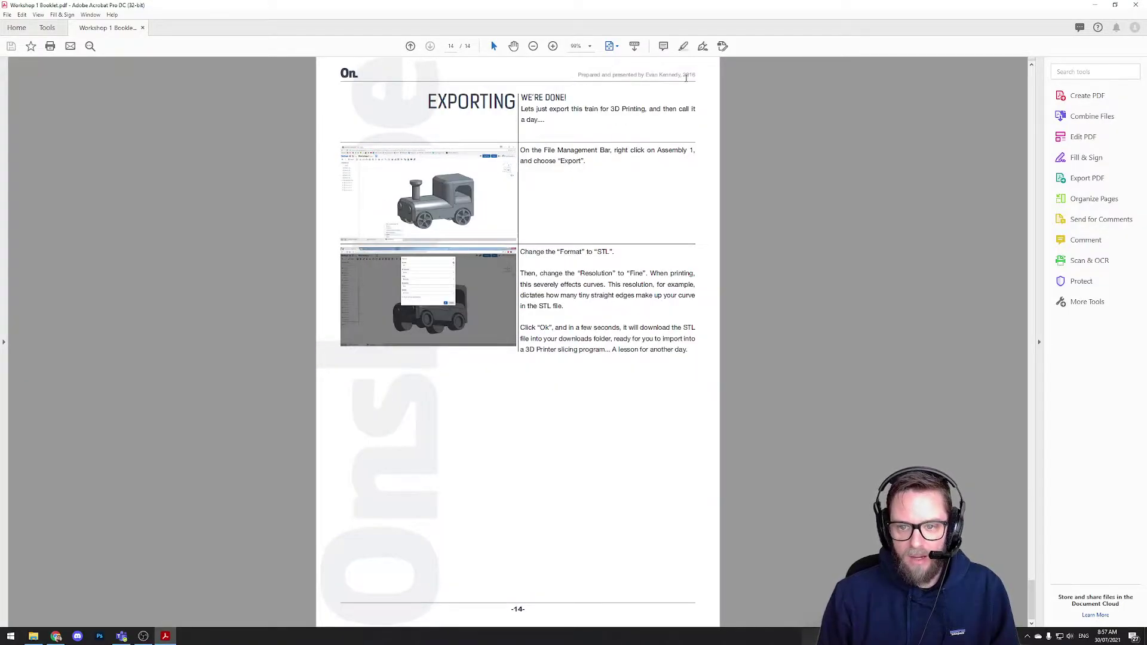
click(645, 113)
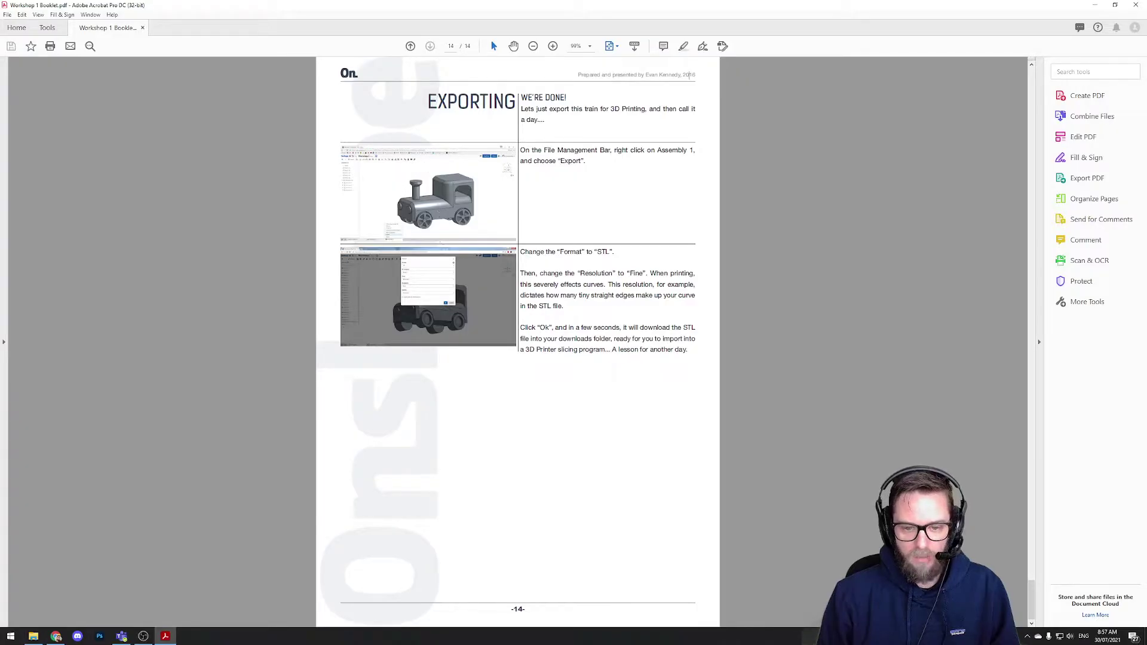
scroll(555, 287, up, 15)
scroll(512, 325, down, 10)
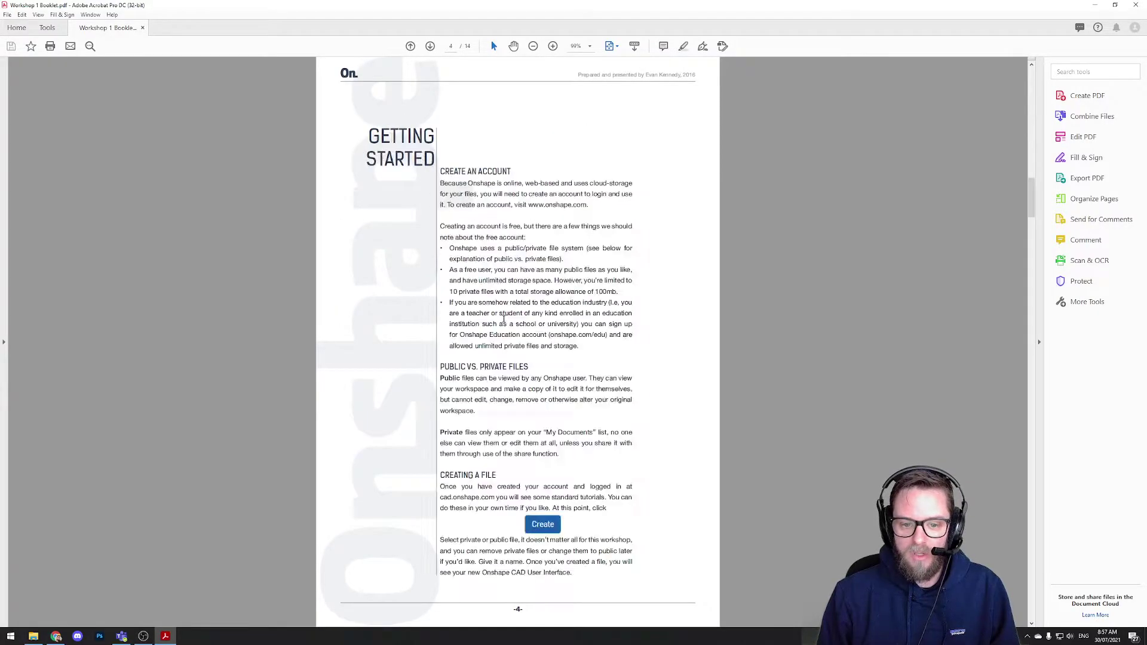
click(1090, 7)
middle_drag(673, 257, 384, 289)
scroll(630, 337, up, 2)
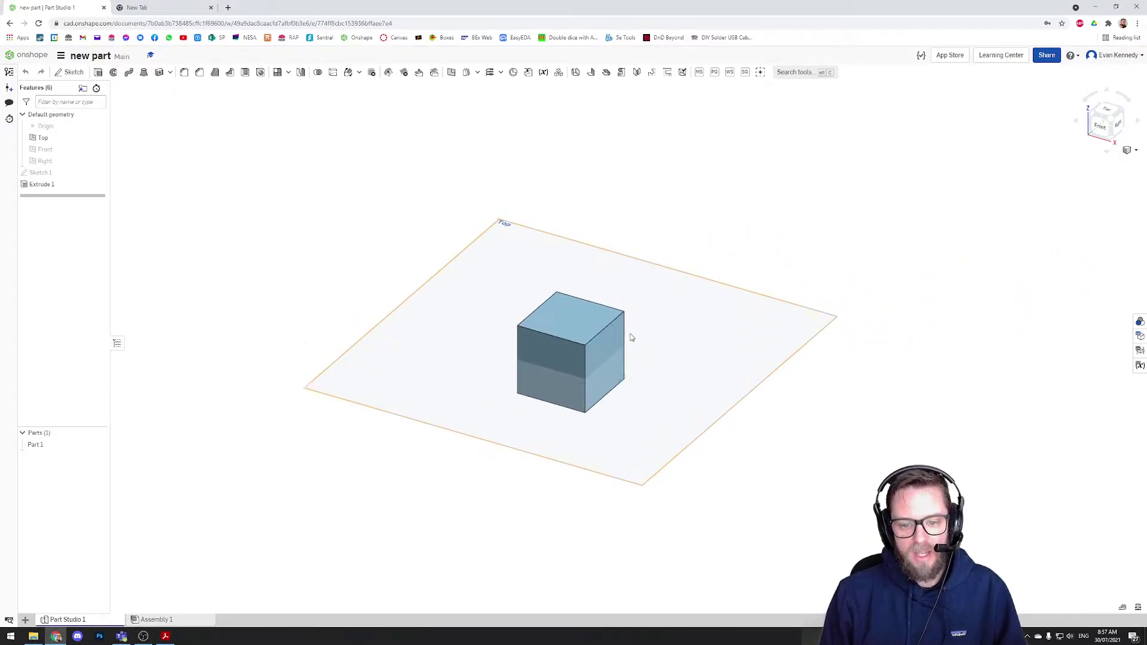
scroll(630, 337, up, 2)
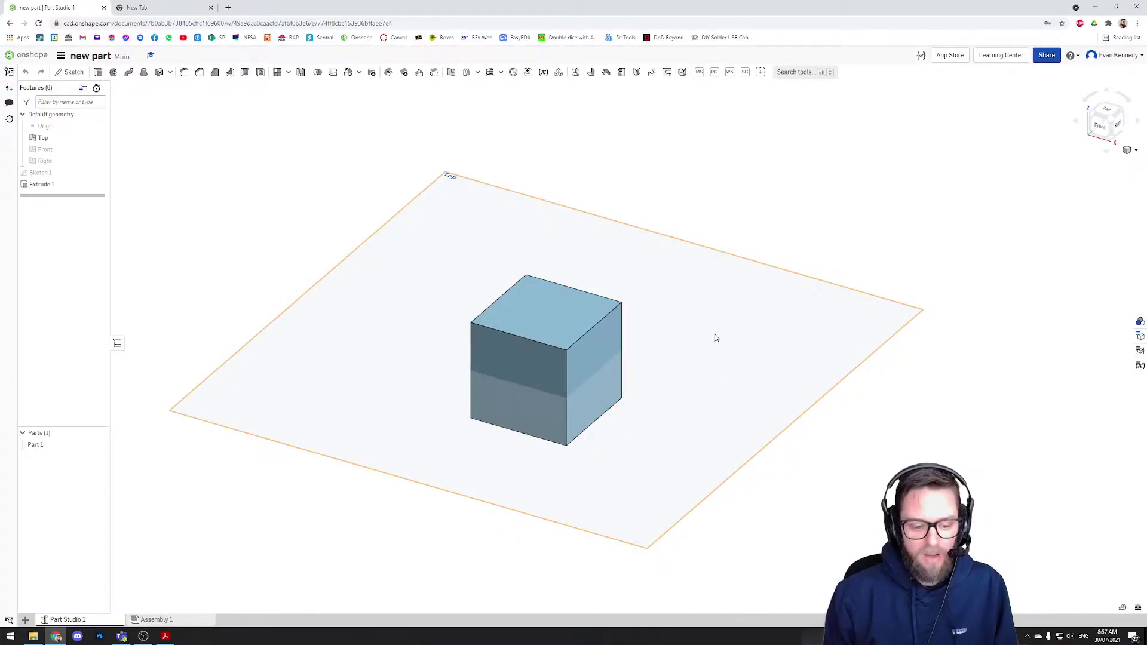
click(165, 637)
key(alt+Tab)
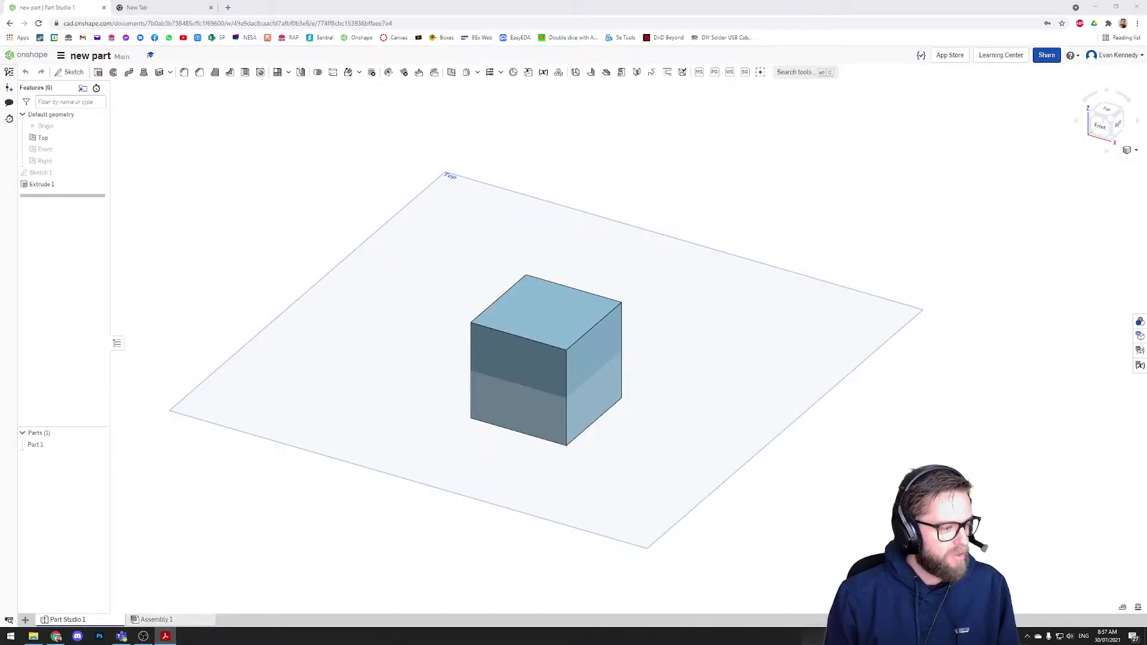
middle_drag(735, 359, 712, 333)
right_drag(713, 333, 884, 387)
key(shift+7)
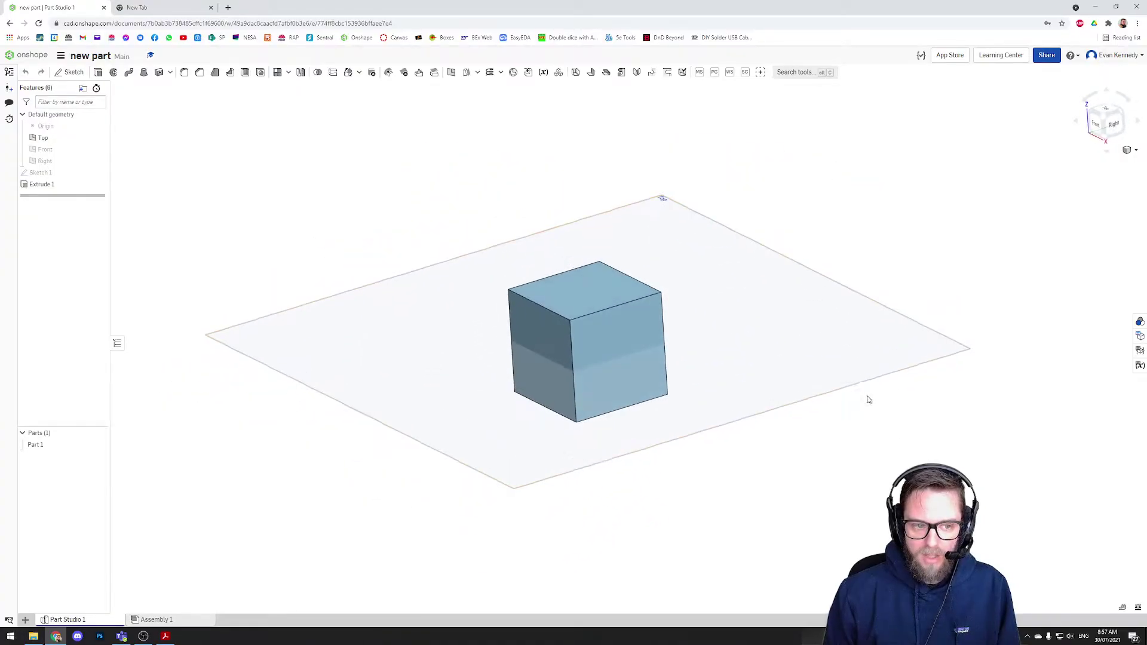
Leave the open part and create a new document named "Train Youtube Tutorial".
click(24, 55)
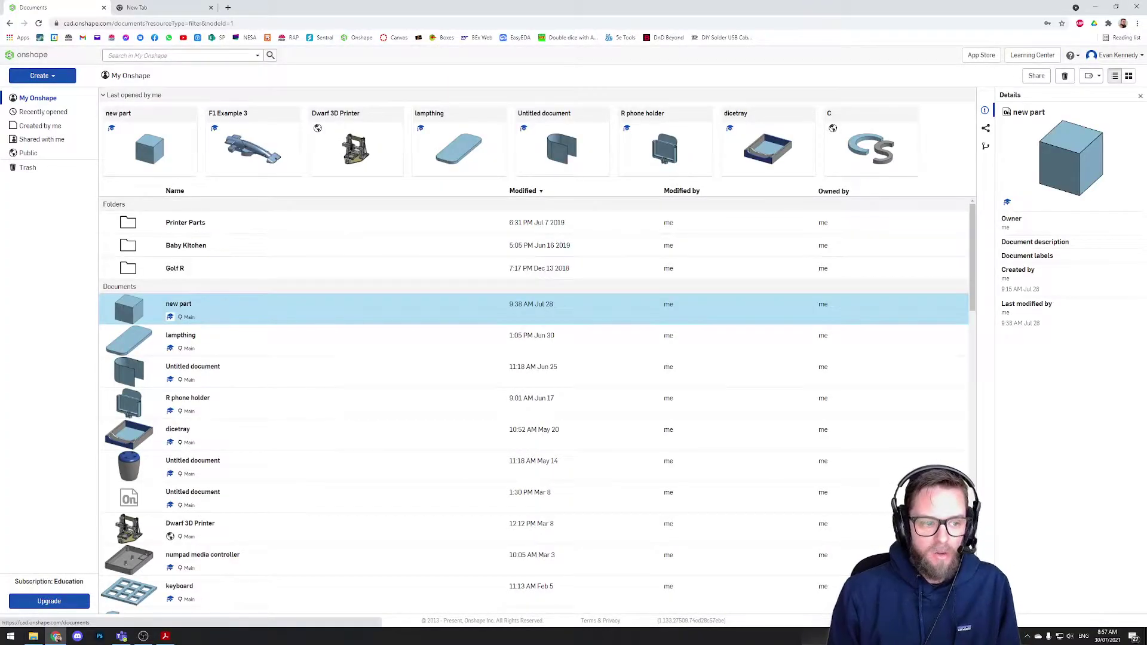
click(42, 76)
click(43, 93)
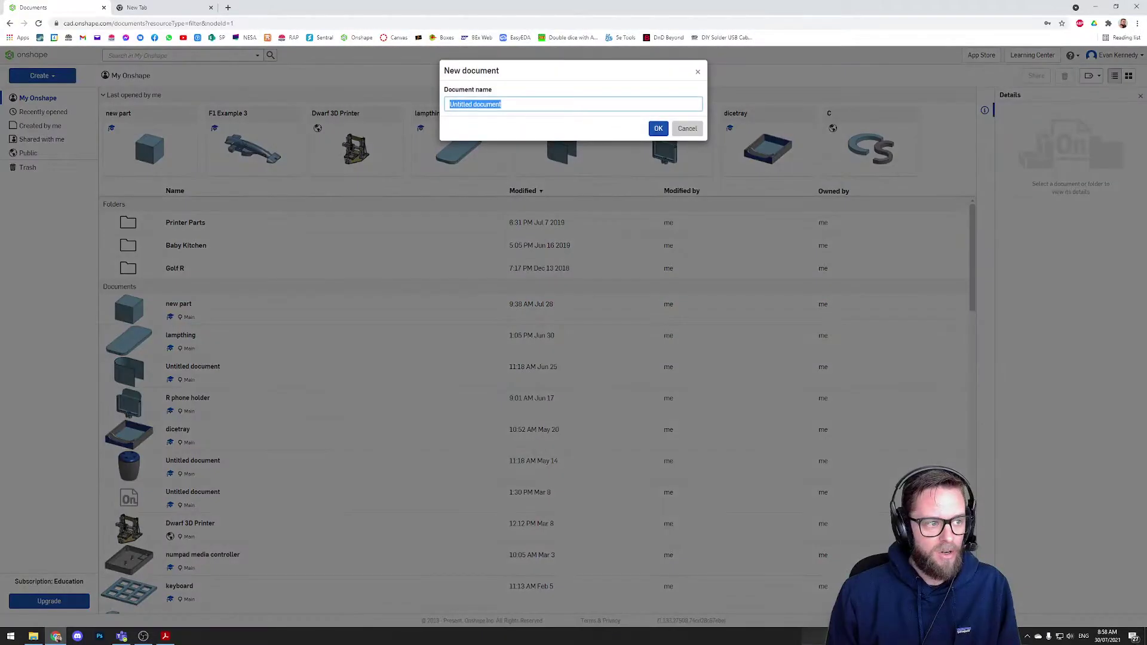
click(553, 104)
key(ctrl+a)
text(Train Youtube )
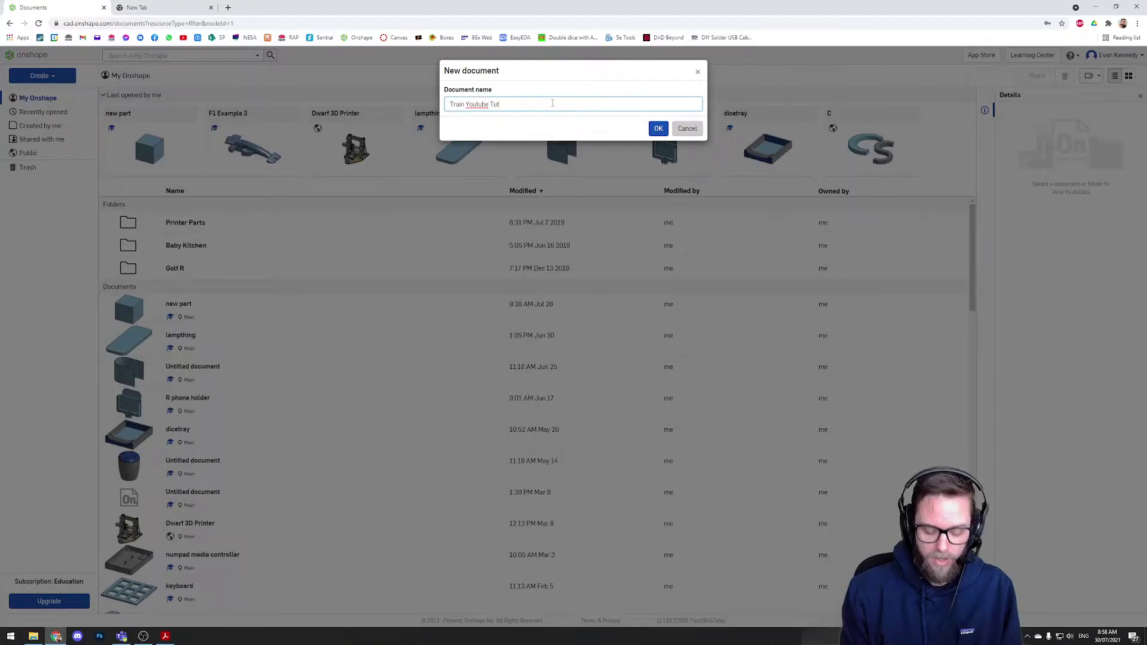
text(Tutoria)
key(Return)
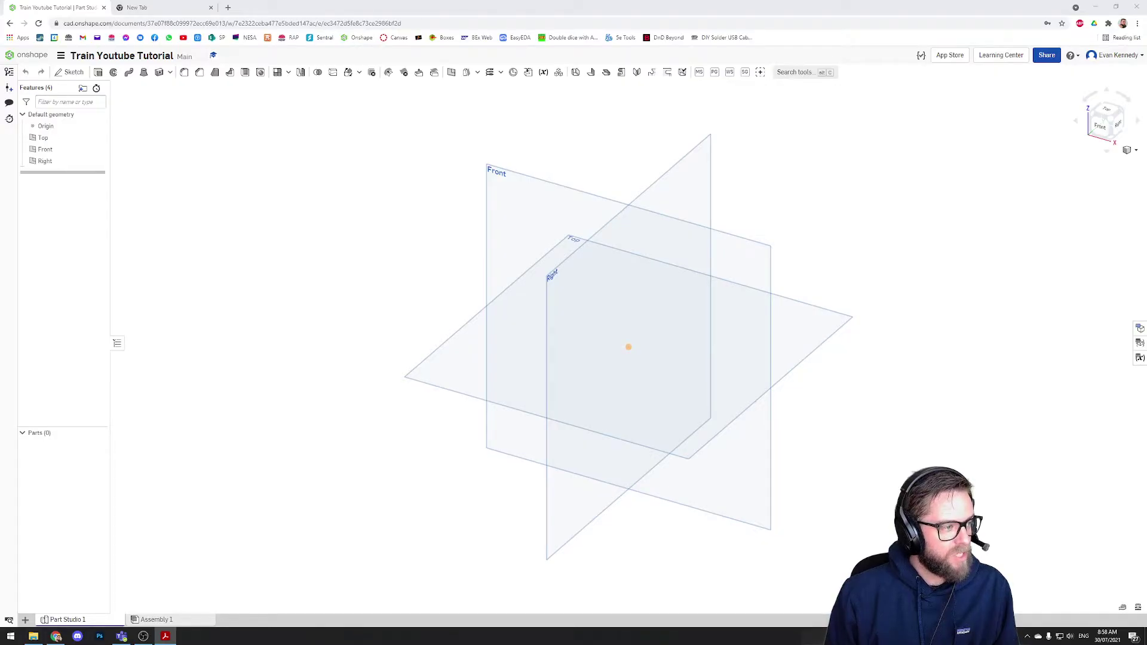
Start a sketch on the Top plane and draw a center point rectangle centred on the origin.
click(72, 71)
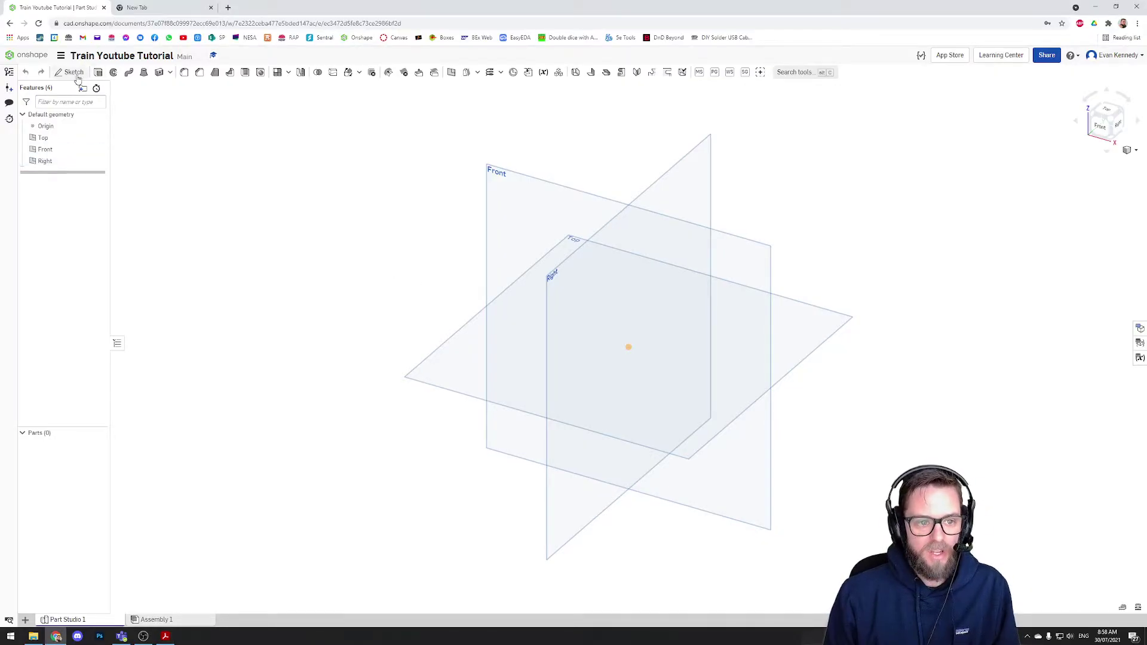
click(457, 344)
click(117, 72)
click(127, 104)
click(629, 346)
click(713, 316)
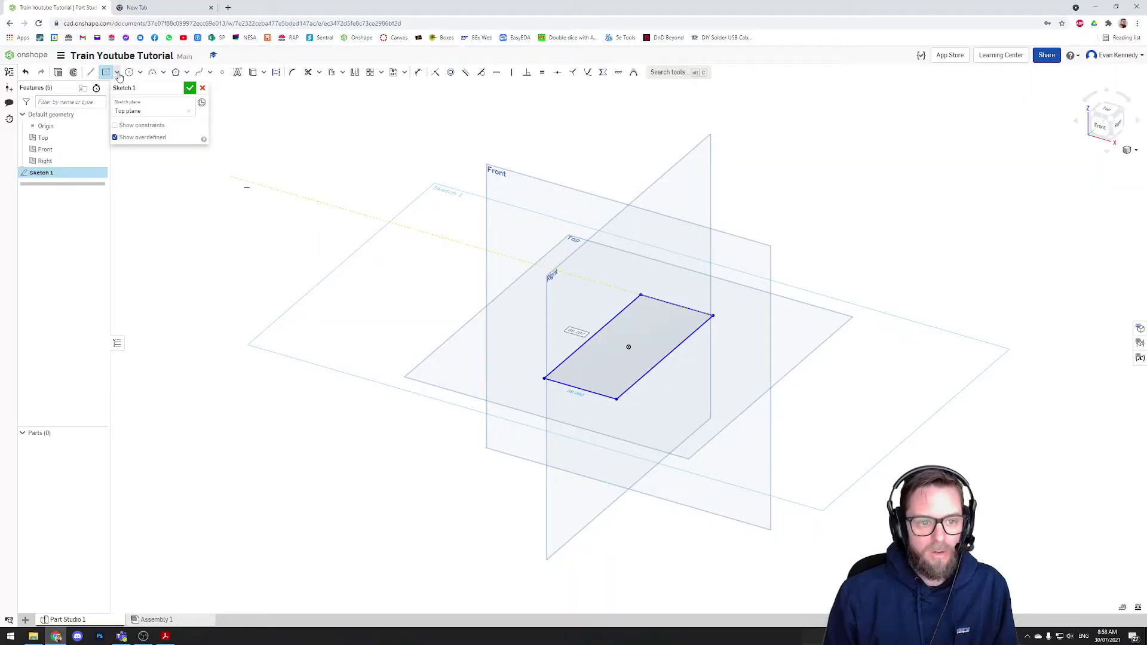
click(116, 72)
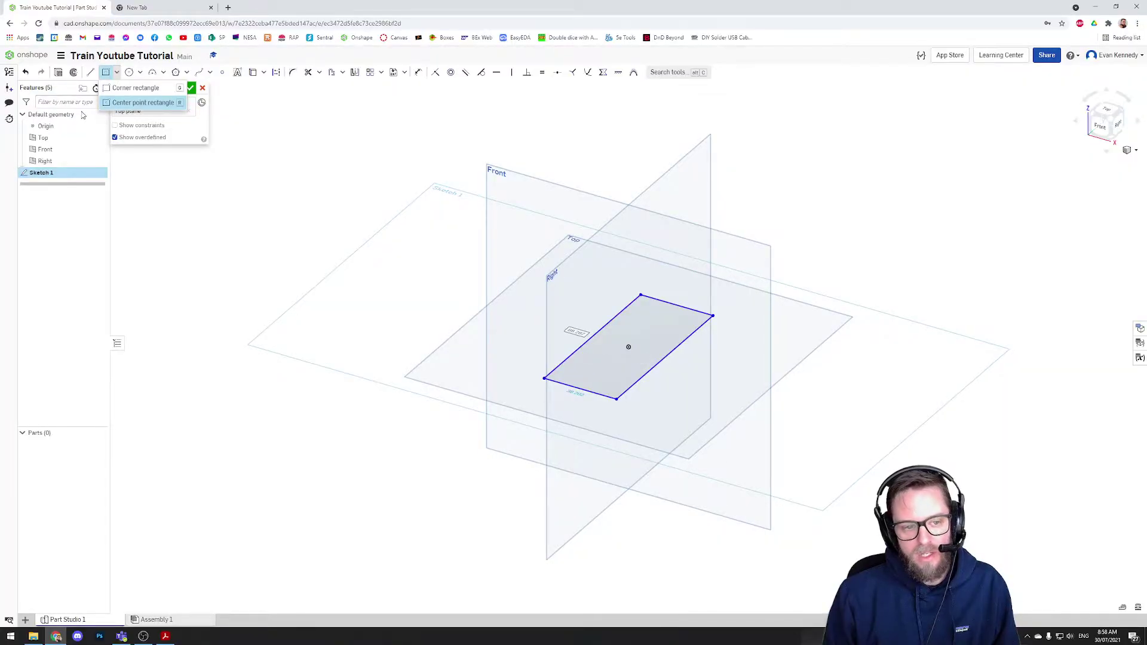
click(117, 72)
click(117, 73)
click(117, 73)
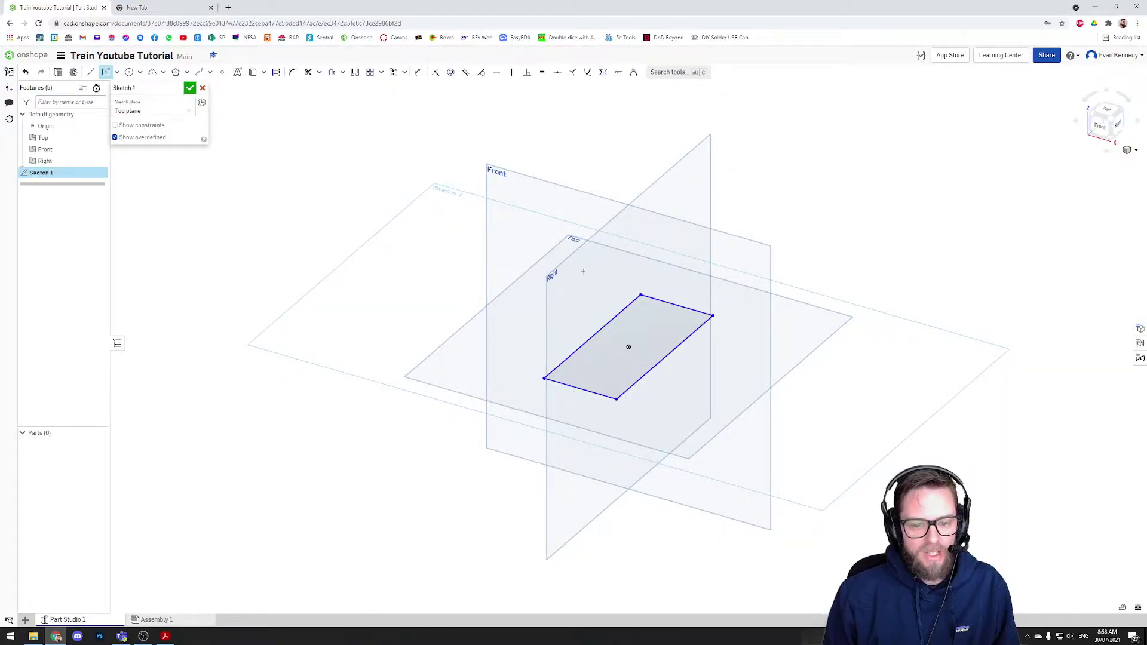
click(629, 347)
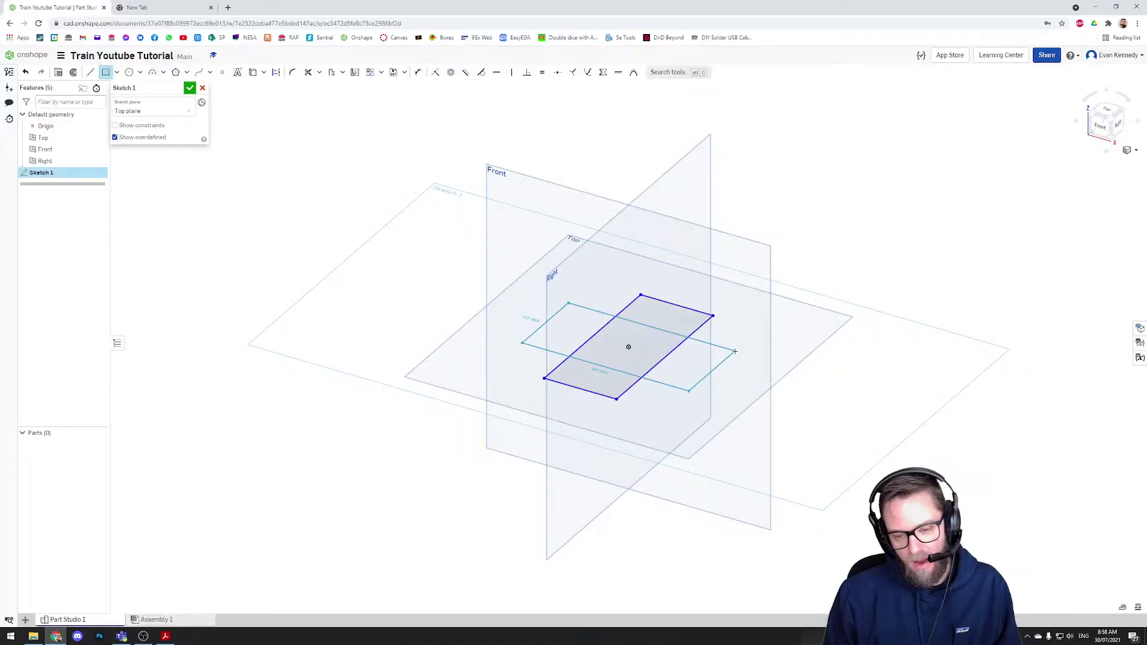
key(Escape)
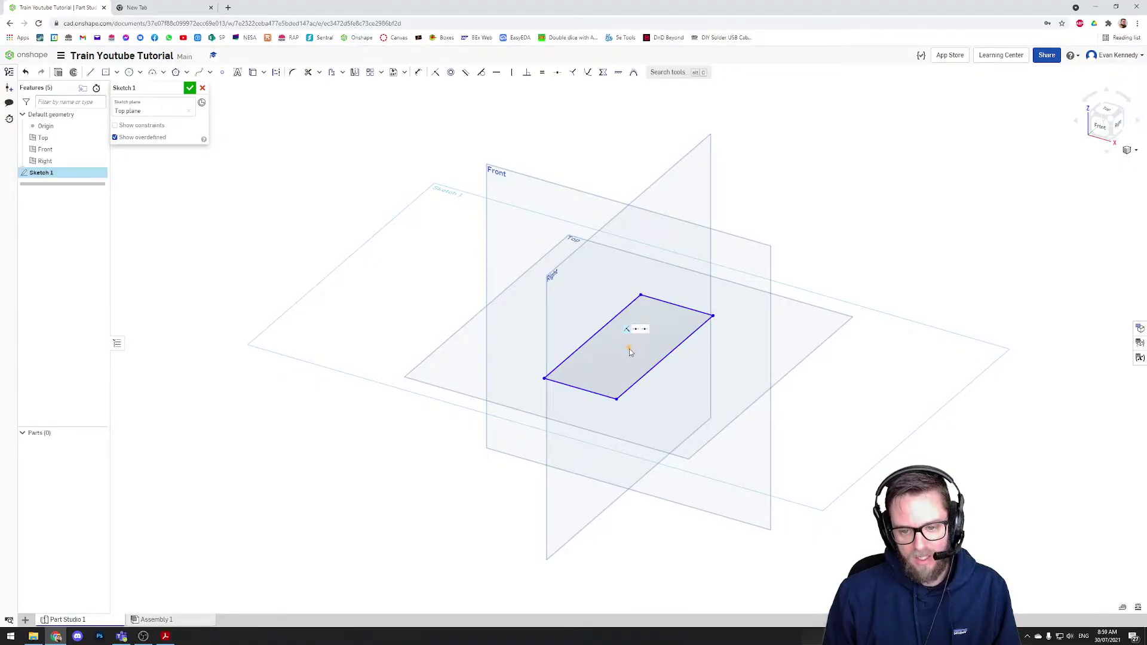
Dimension the rectangle with a length of 50 mm and a width of 25 mm.
click(415, 74)
click(677, 305)
click(690, 289)
text(50)
key(Return)
click(679, 359)
click(694, 372)
text(25)
key(Return)
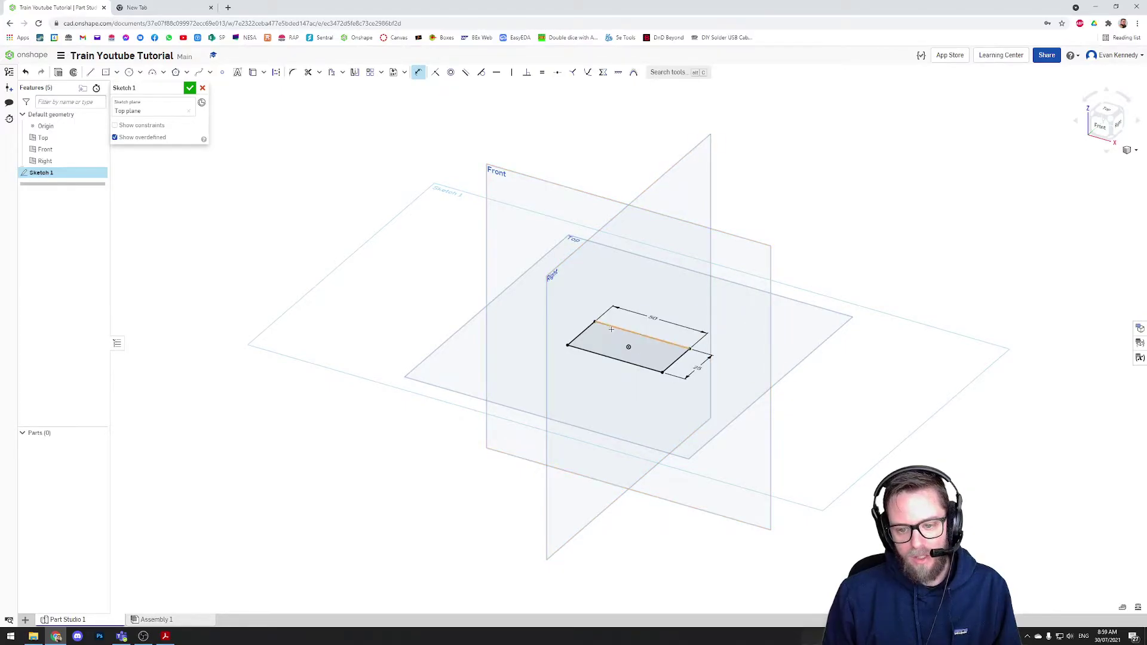
Change the rectangle's length to 55 mm and its width to 30 mm.
scroll(628, 346, up, 4)
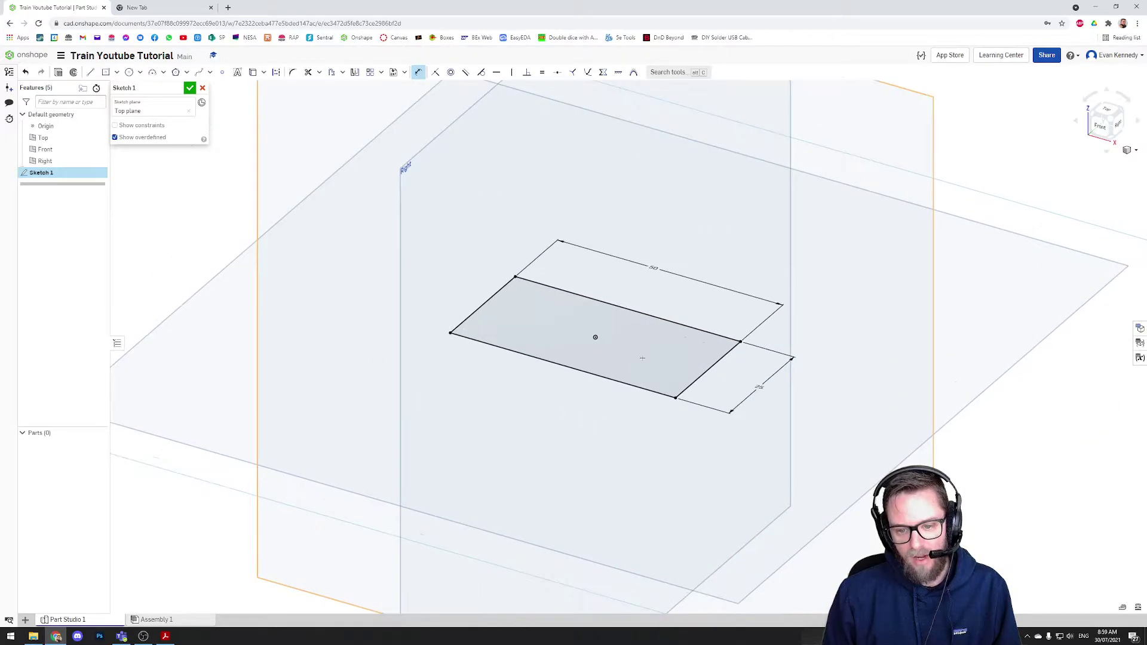
scroll(641, 351, down, 3)
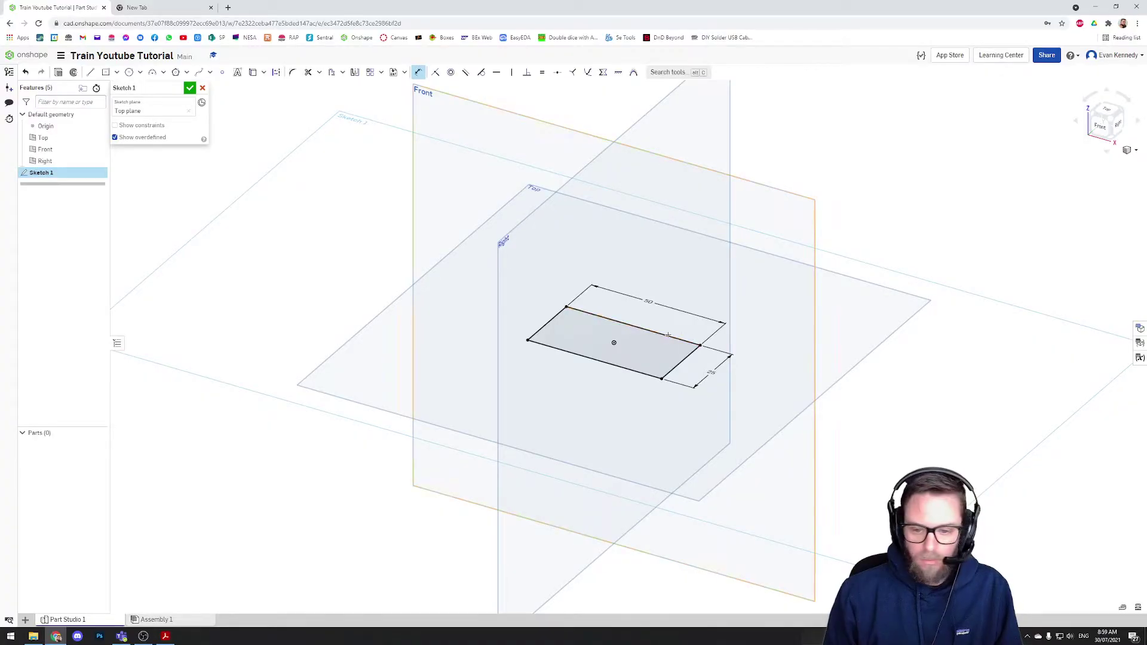
double_click(649, 301)
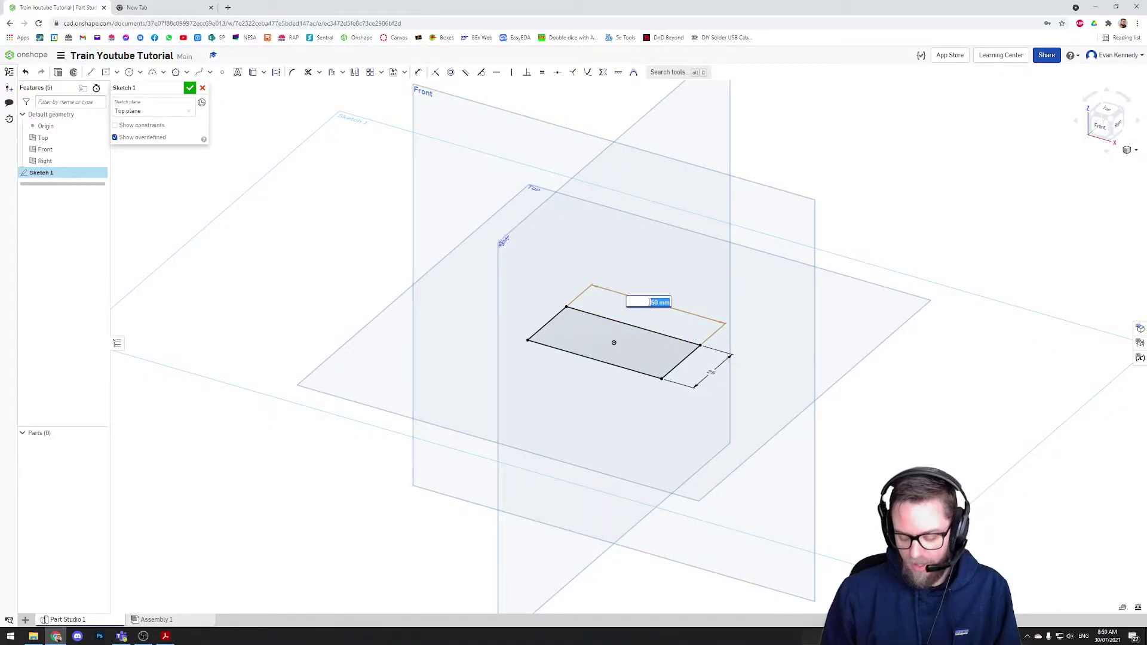
text(55)
key(Return)
double_click(715, 372)
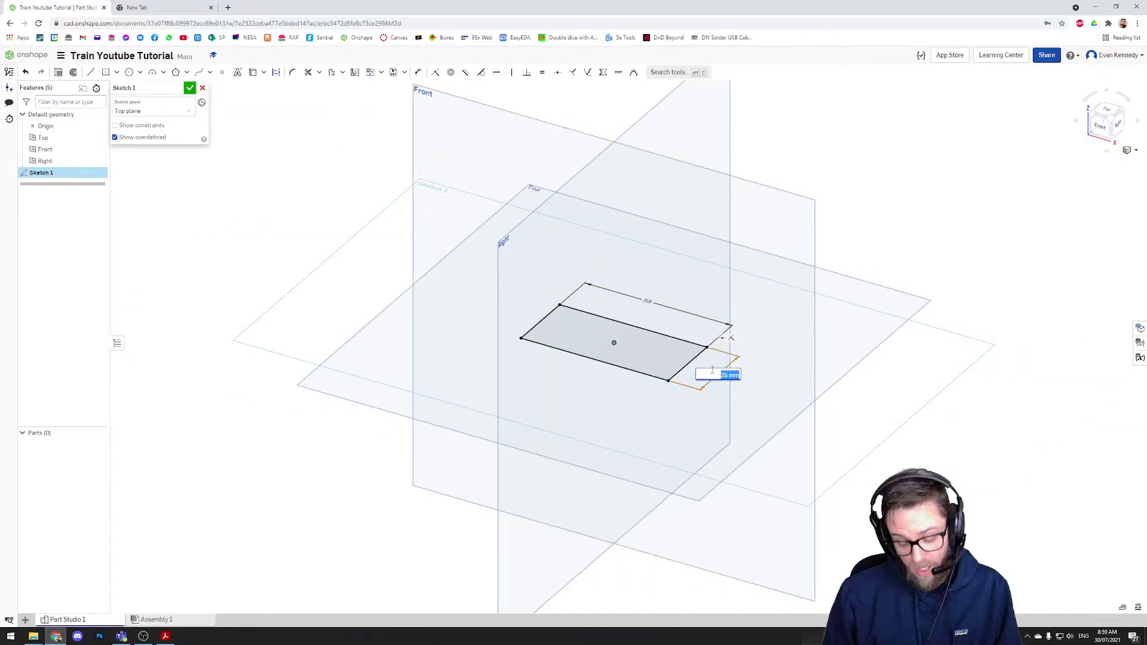
text(30)
key(Return)
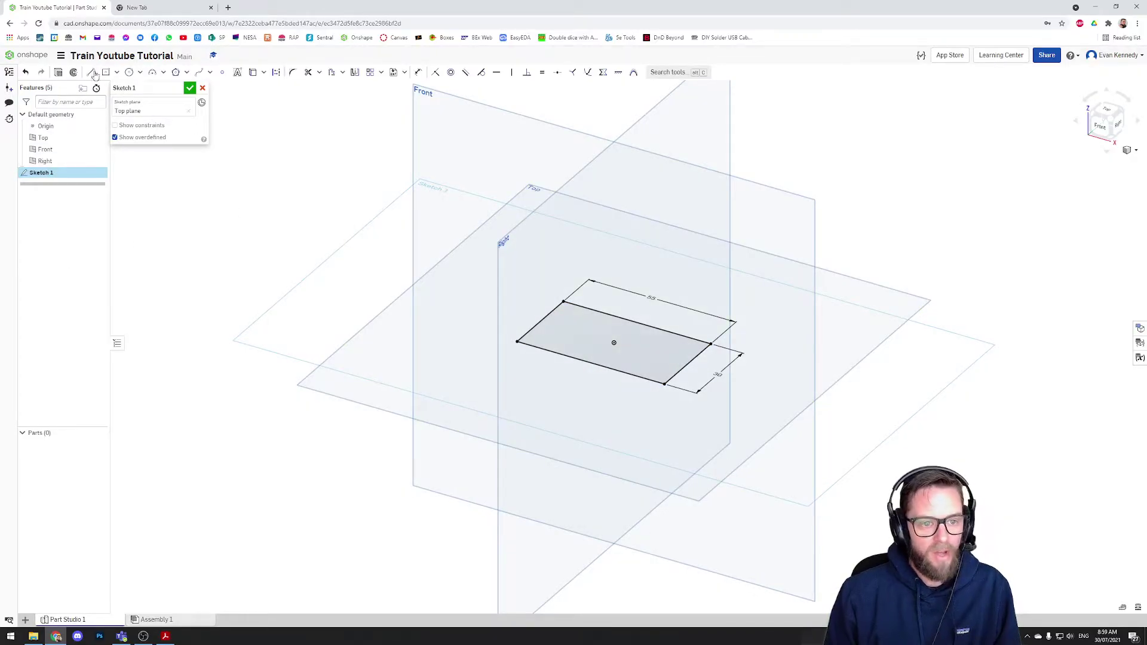
Extrude the dimensioned base rectangle upward into a new solid block.
click(58, 72)
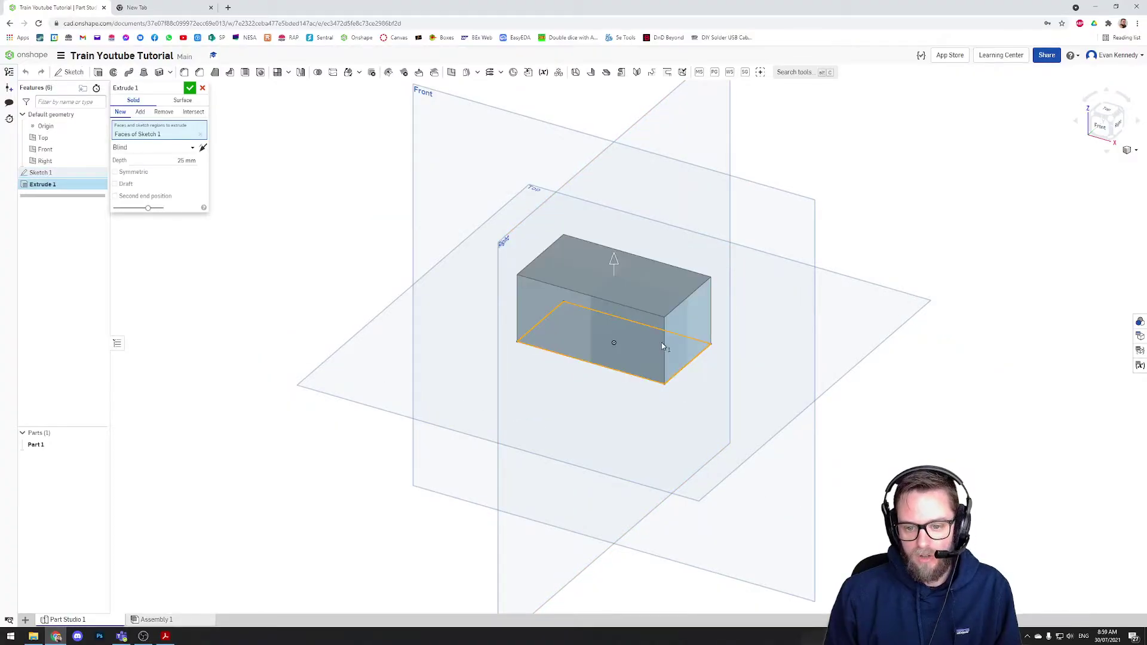
click(190, 88)
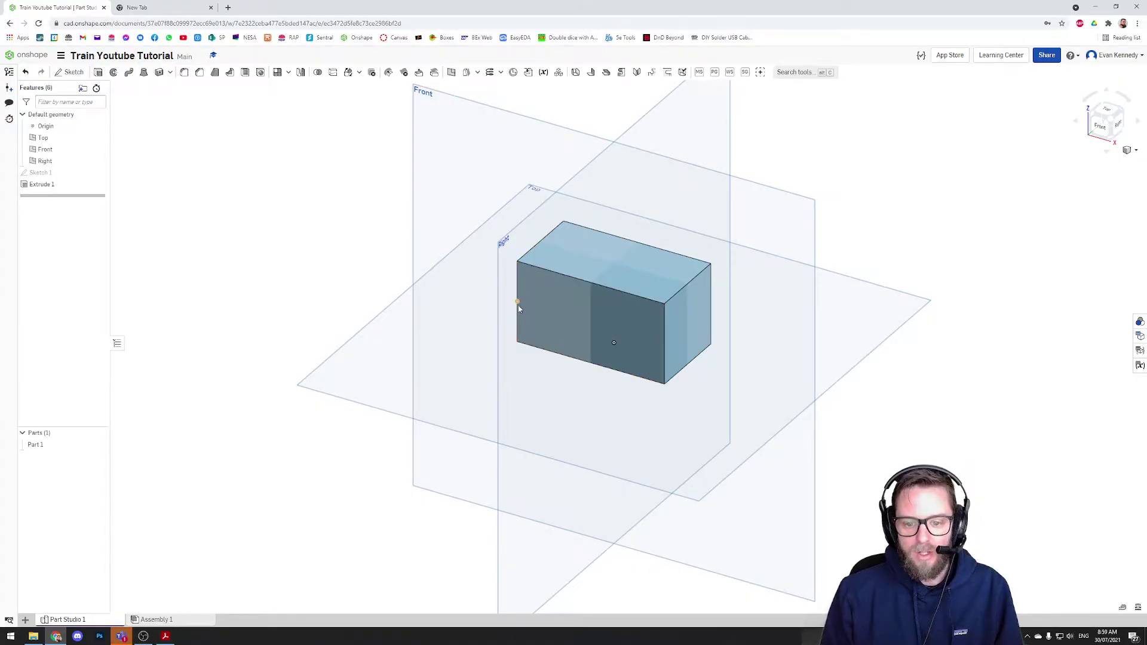
Start a new sketch on the block's long front face.
click(73, 73)
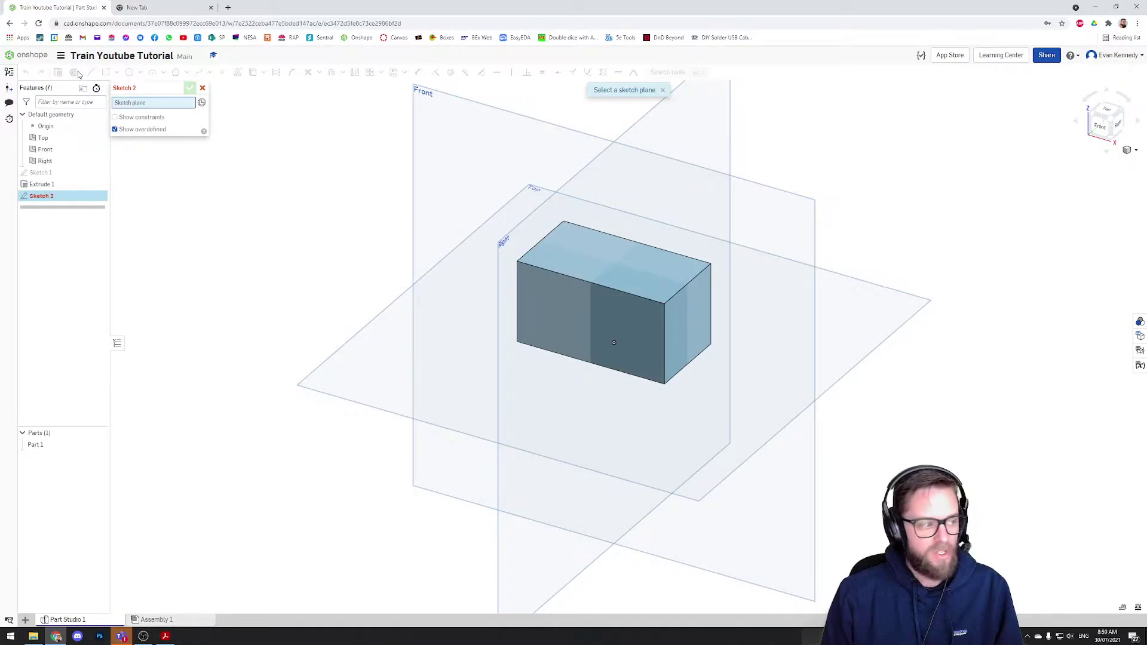
drag(657, 90, 621, 90)
click(622, 90)
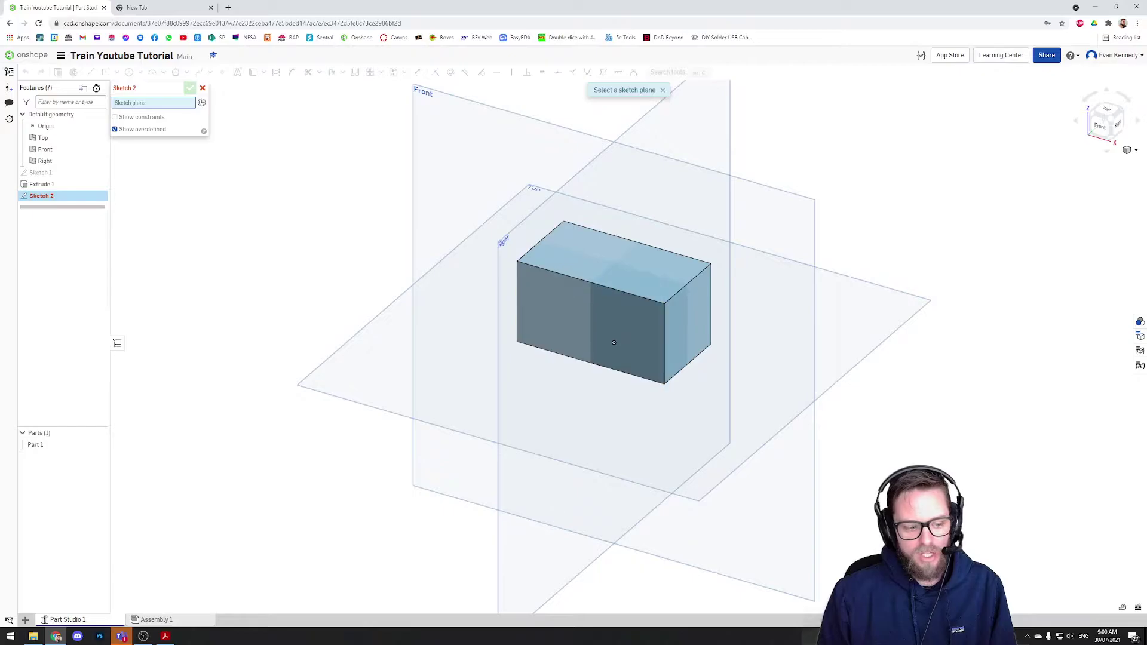
click(568, 311)
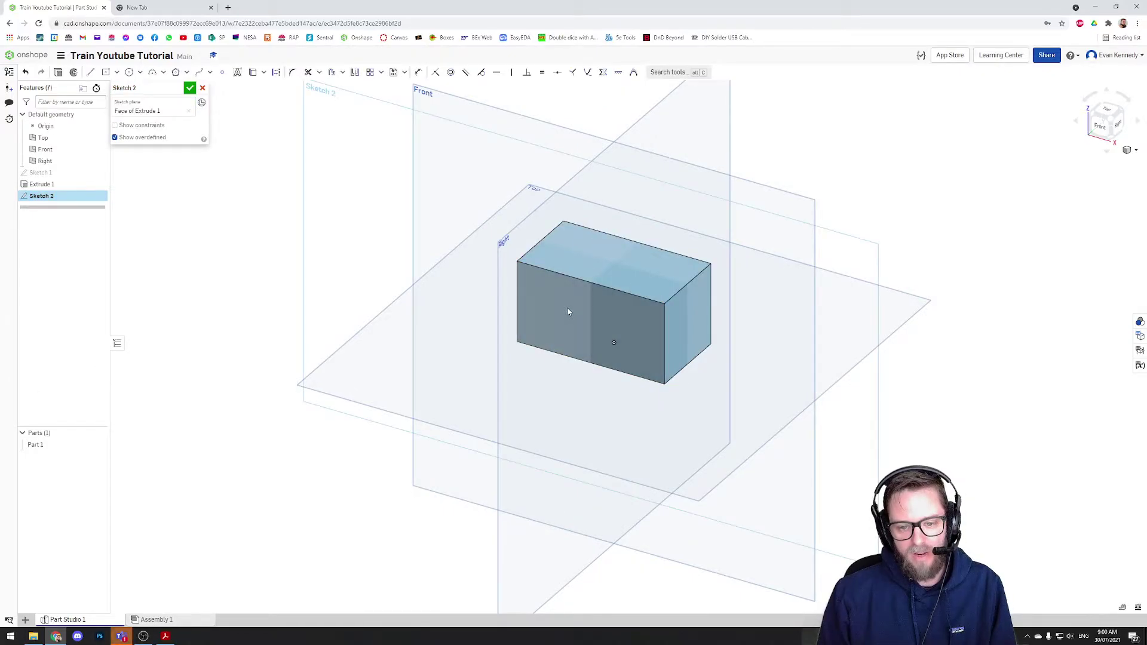
right_drag(990, 331, 939, 352)
right_drag(474, 128, 377, 125)
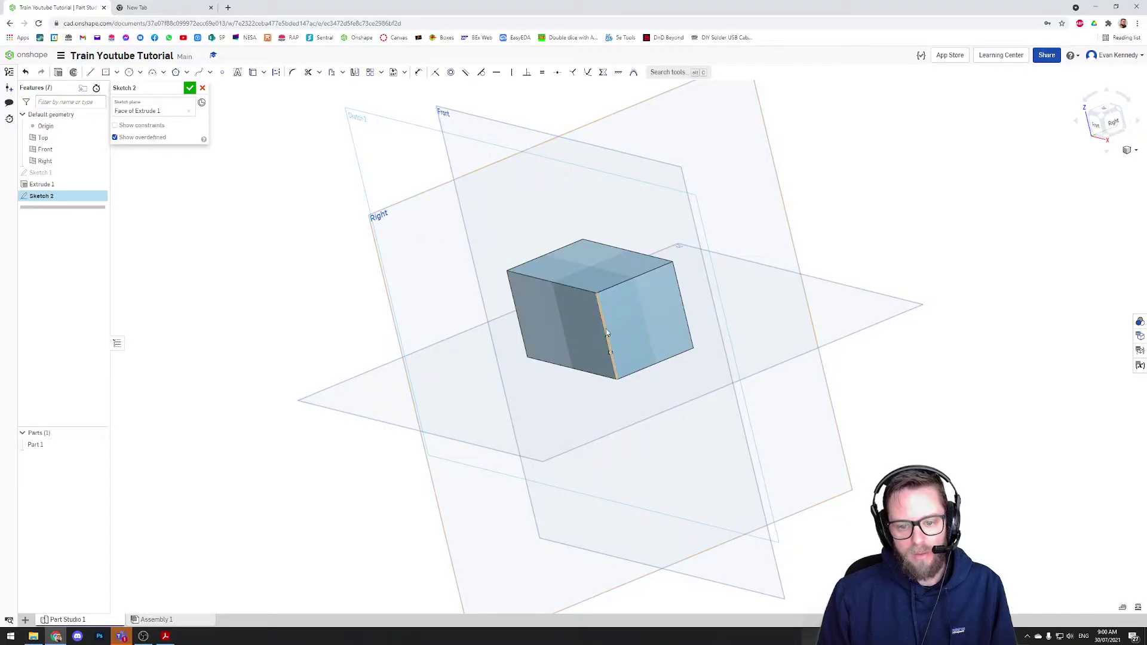
right_drag(1002, 353, 969, 349)
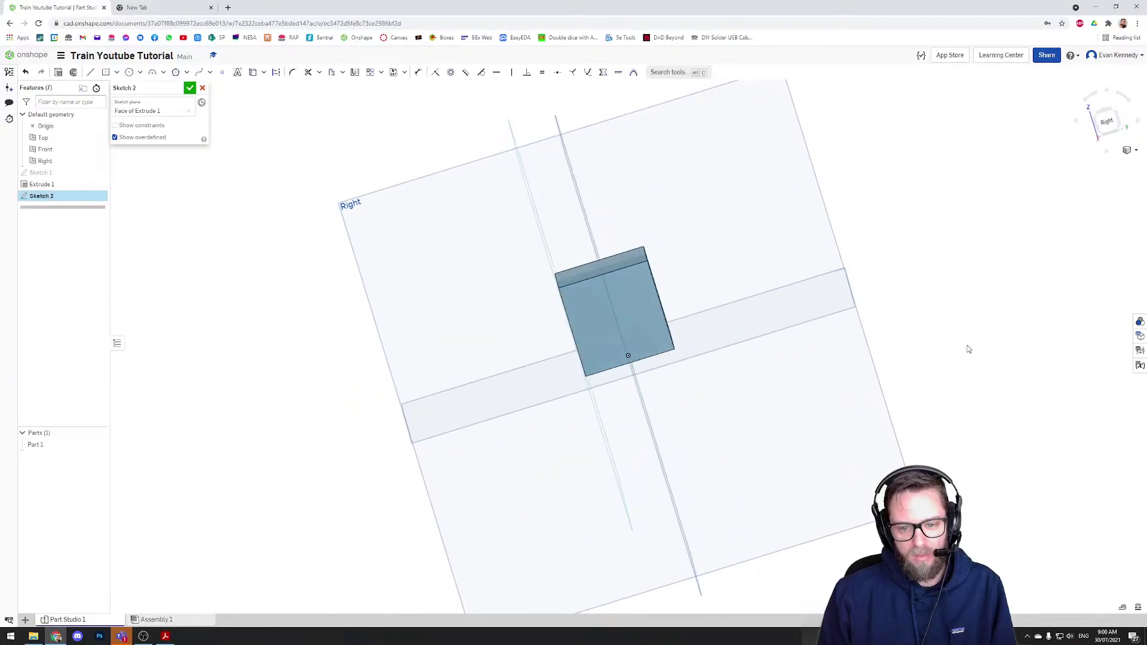
key(i)
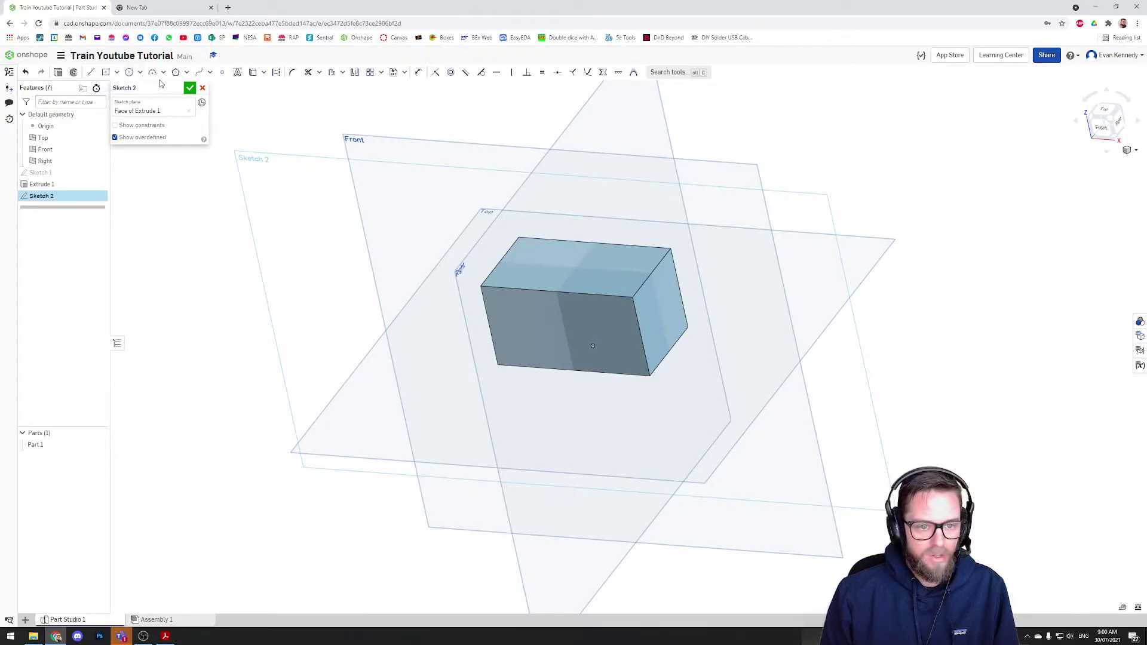
Activate the corner rectangle tool and orient the view normal to the sketch plane.
click(118, 73)
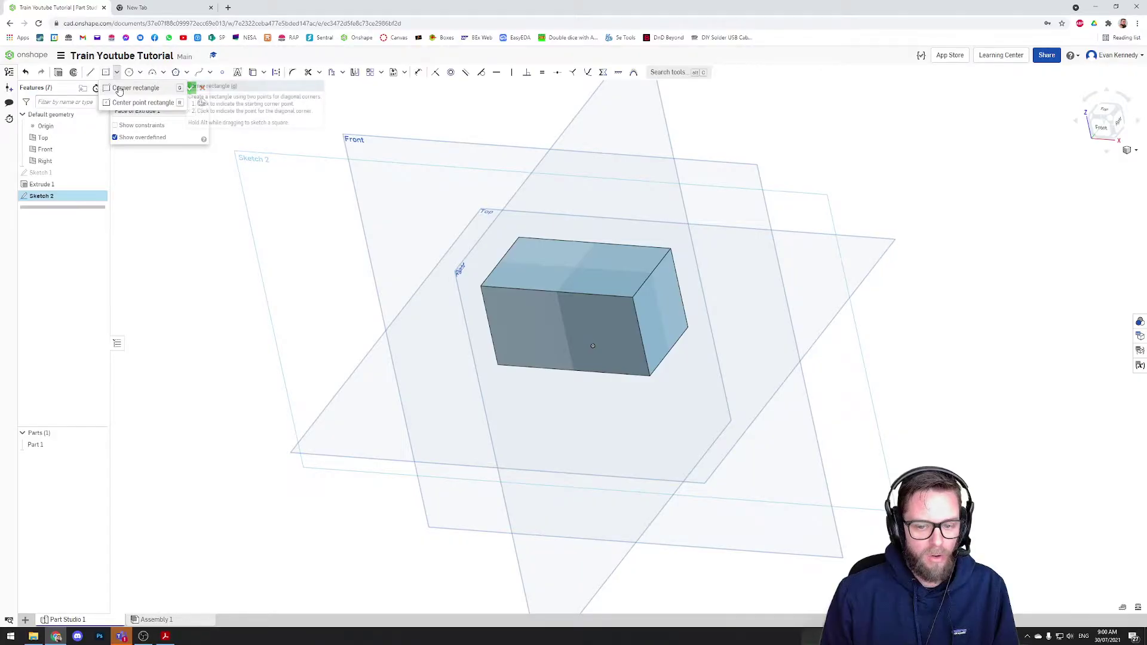
click(137, 90)
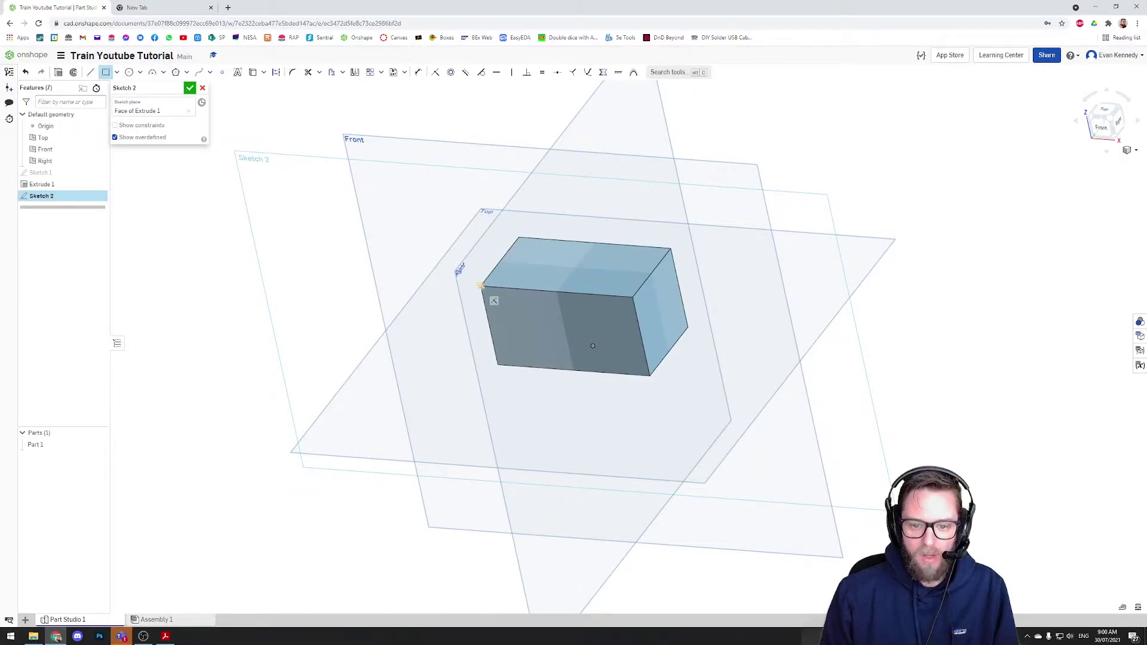
right_drag(1031, 155, 986, 179)
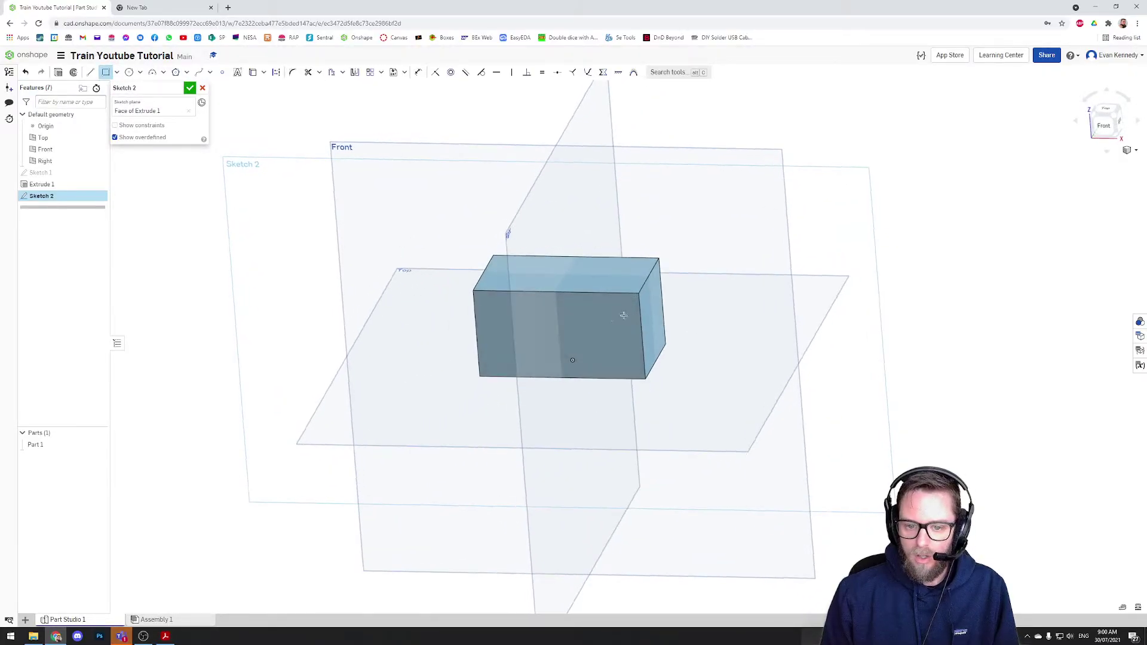
scroll(570, 337, up, 3)
scroll(570, 310, down, 1)
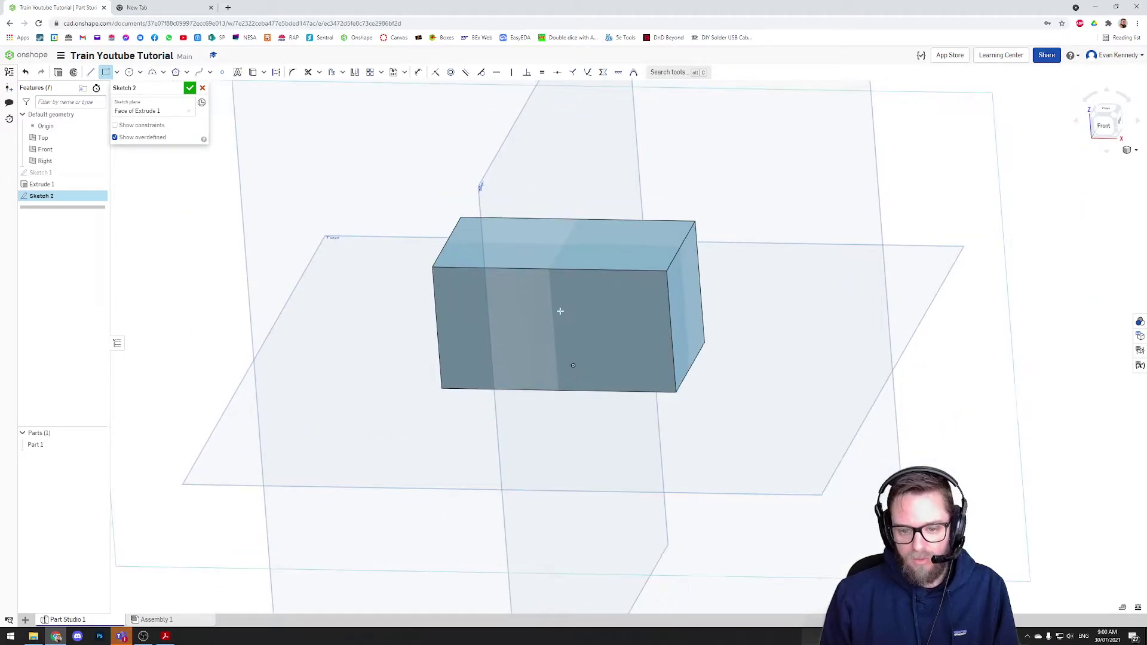
scroll(538, 315, down, 2)
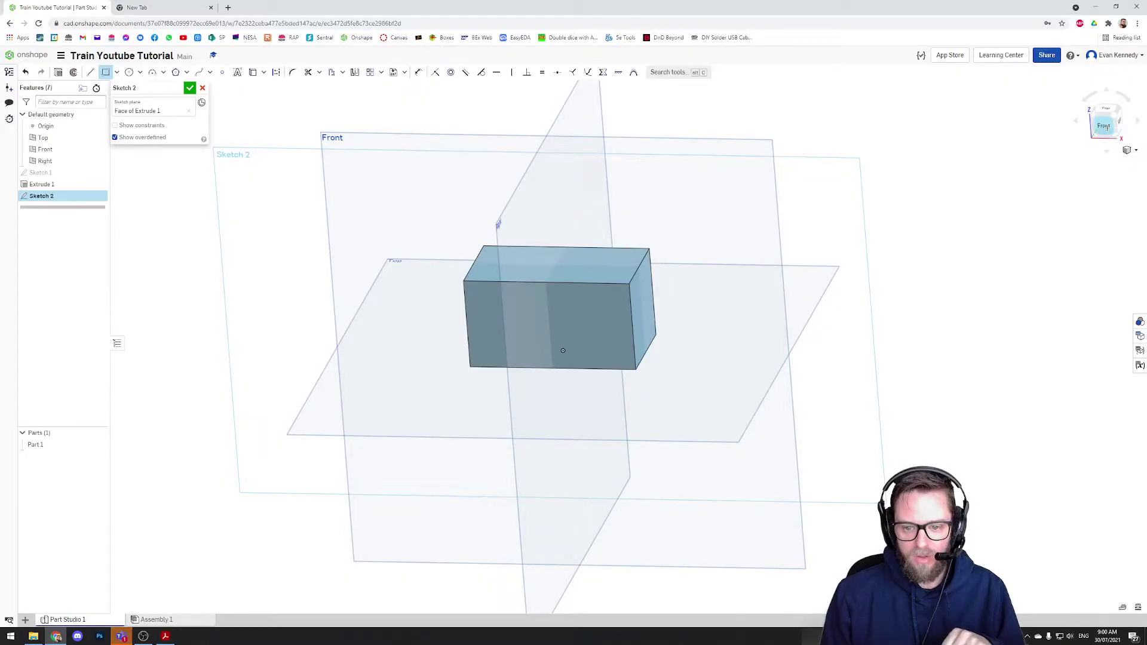
right_click(536, 323)
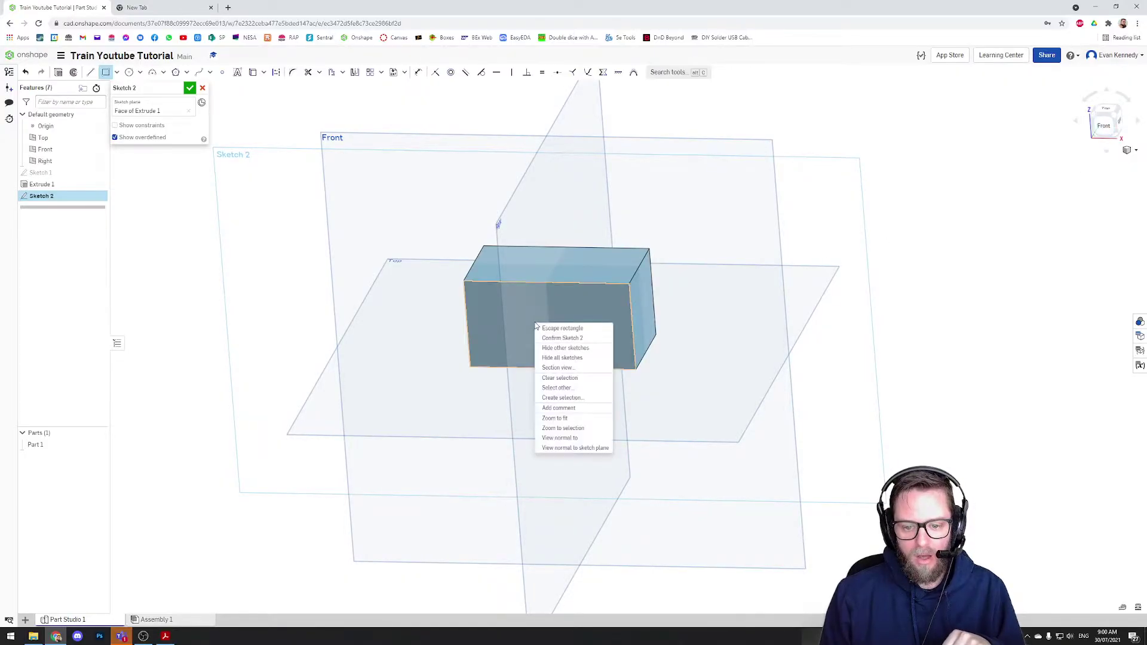
click(583, 448)
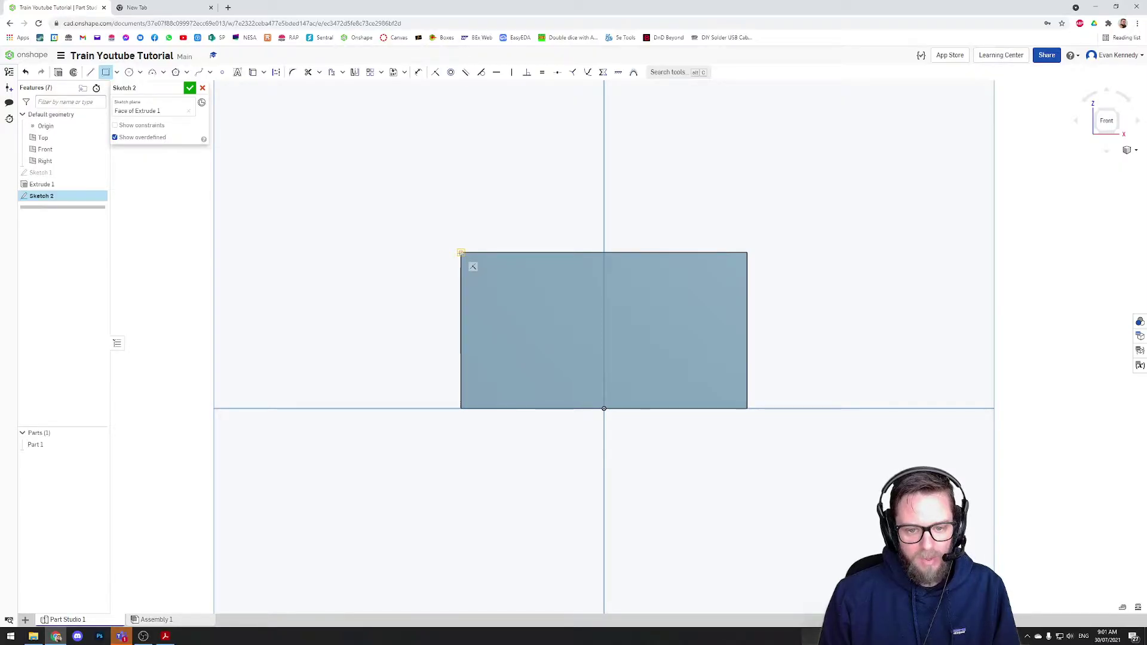
click(461, 253)
click(598, 338)
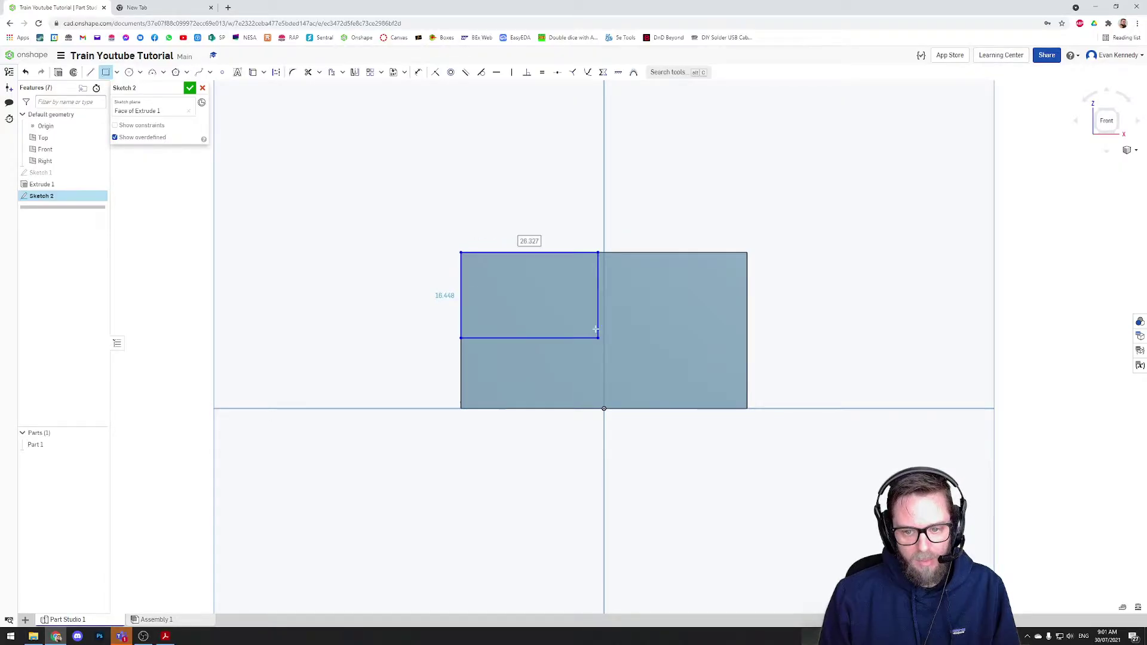
key(ctrl+z)
click(461, 254)
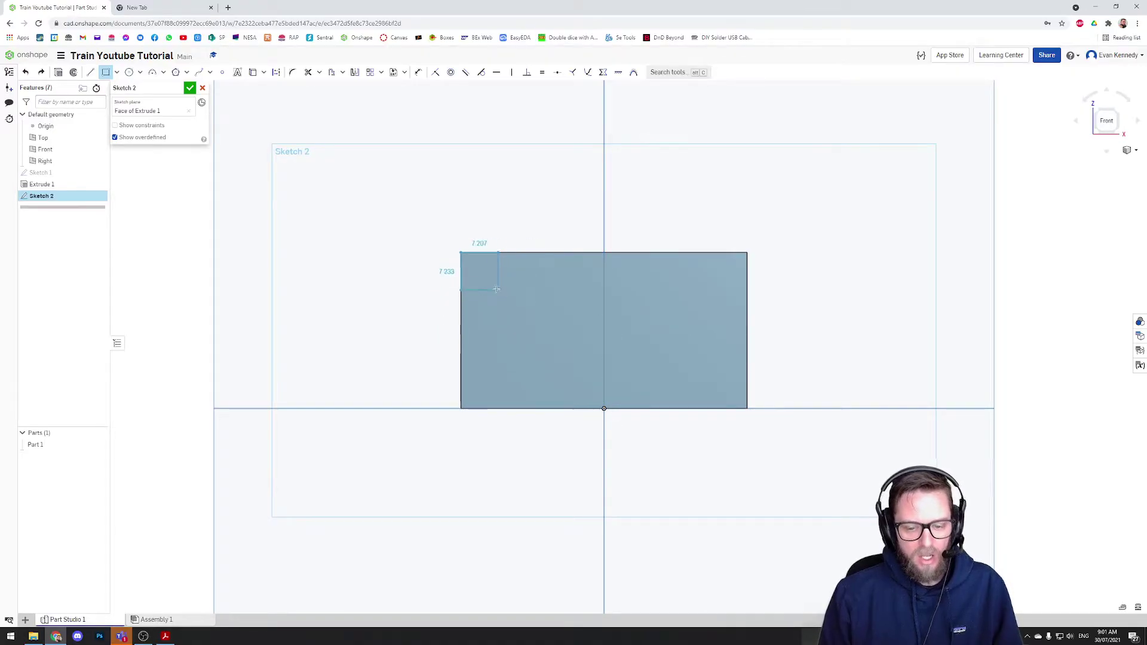
key(Escape)
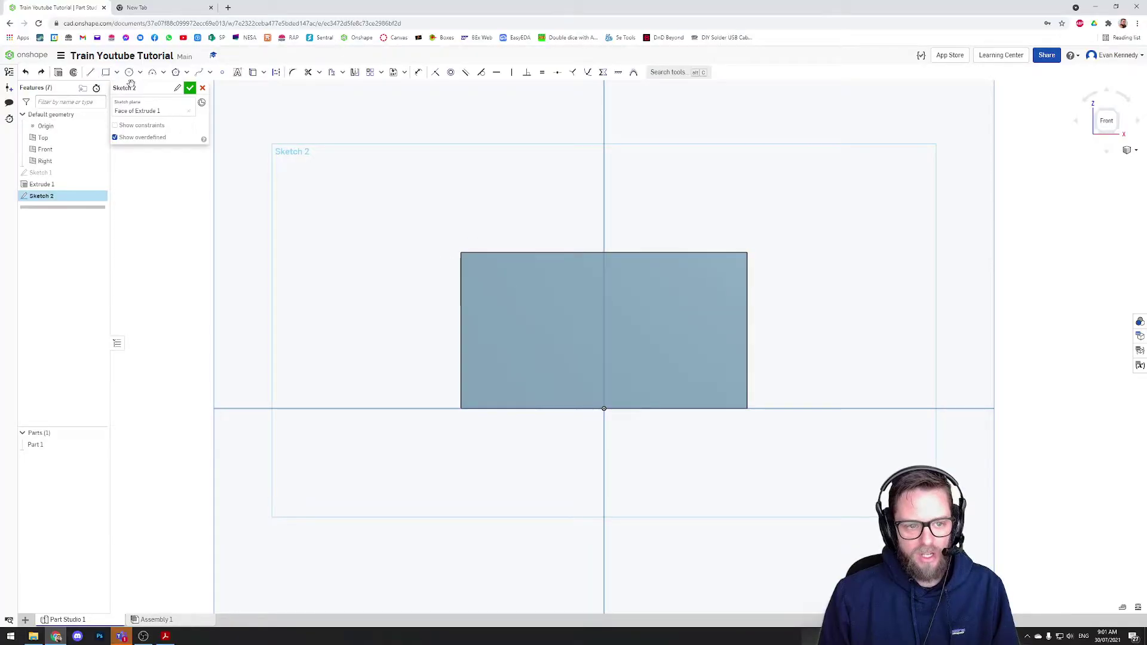
Try a corner rectangle from the front face's upper-left corner to the vertical centre line with a 30 mm width dimension, and undo both.
click(462, 253)
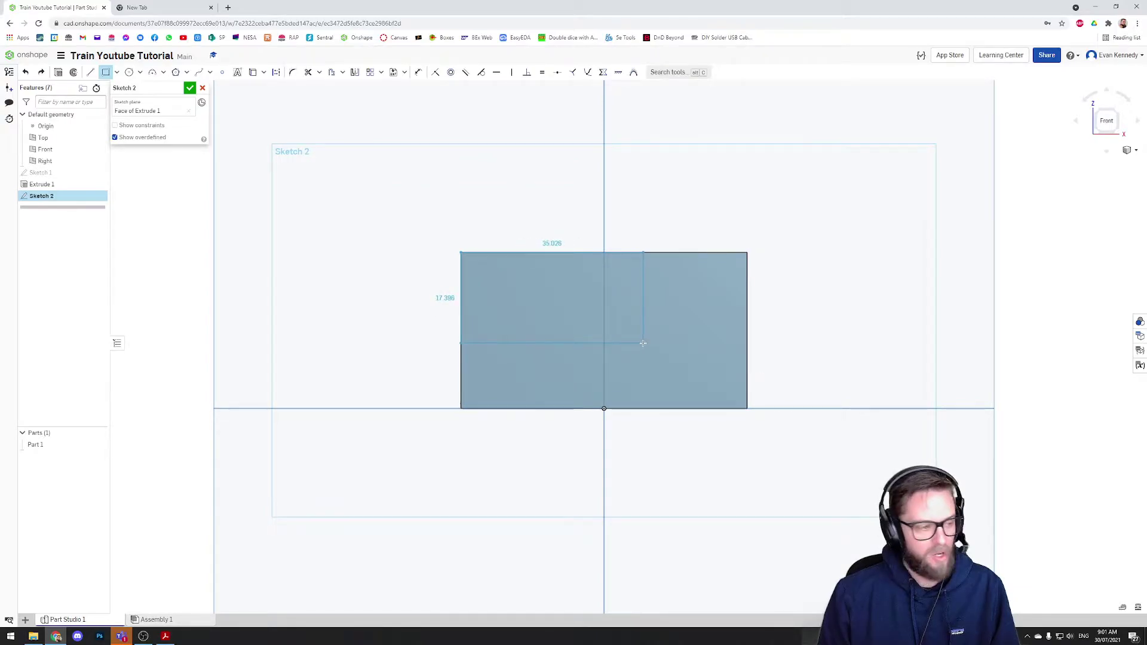
click(604, 347)
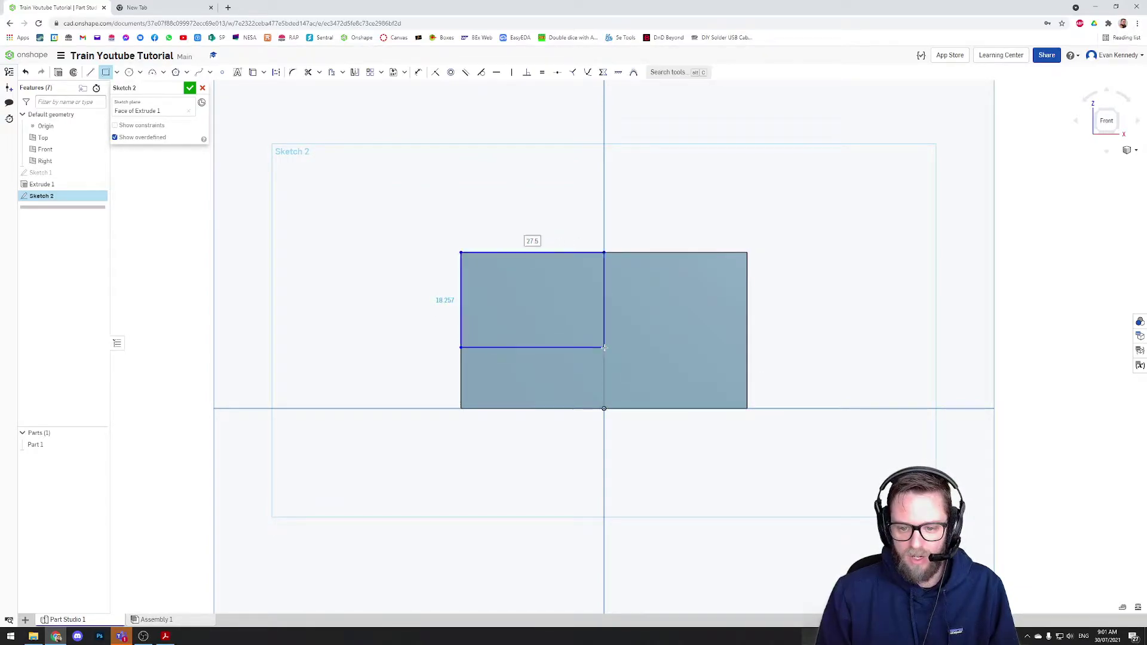
click(418, 72)
click(529, 253)
click(518, 189)
text(30)
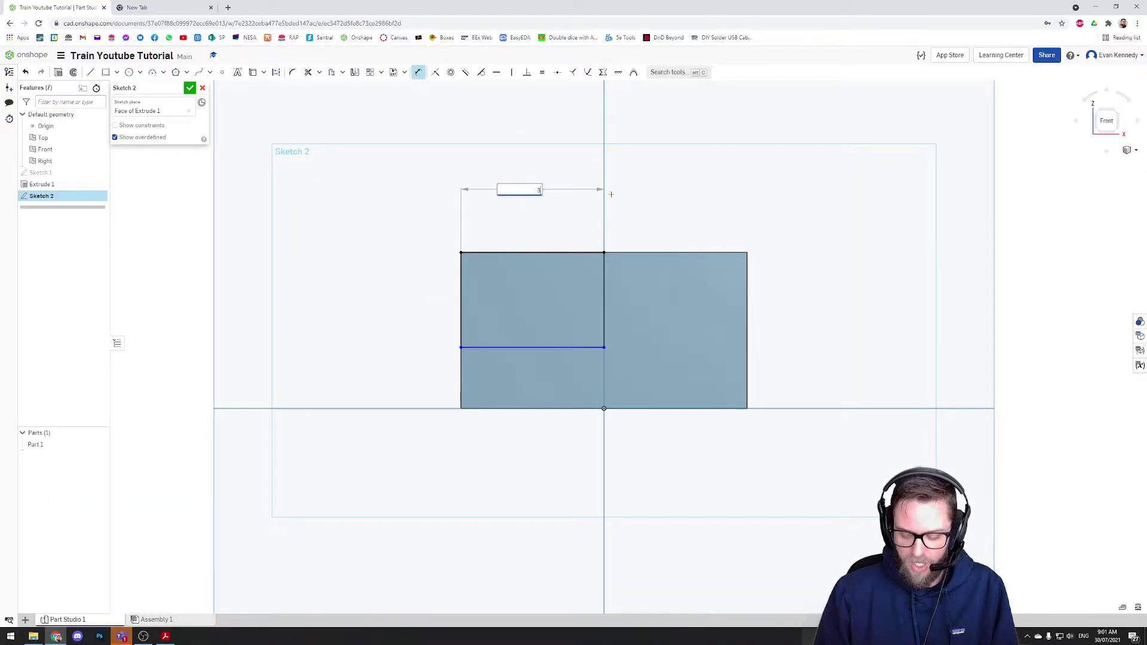
key(Return)
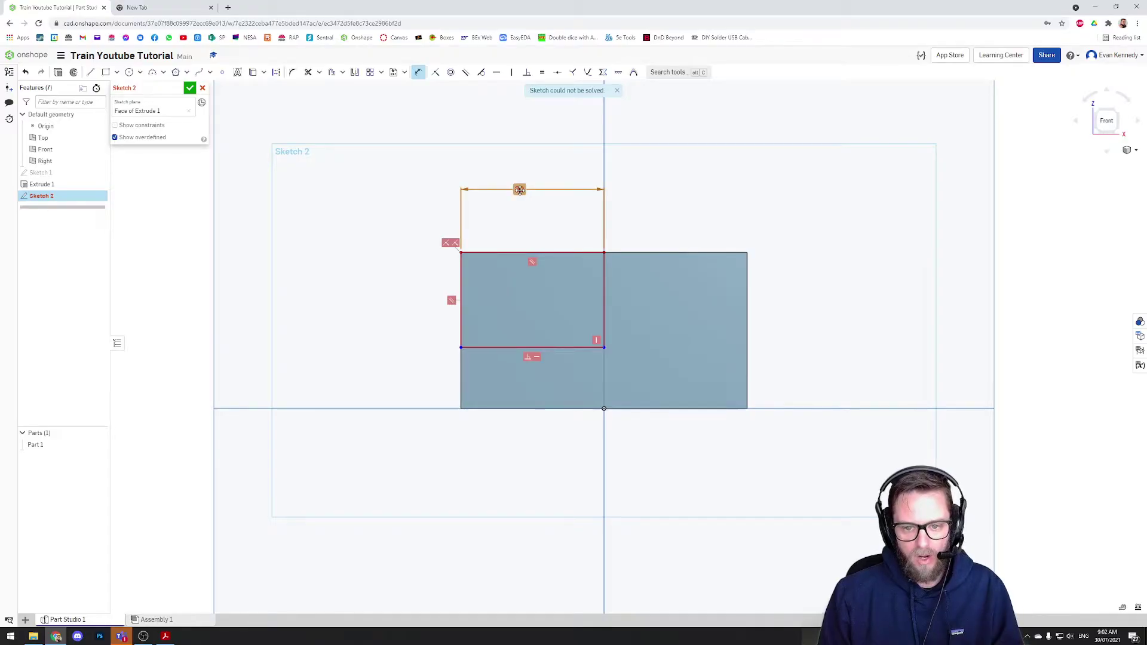
key(ctrl+z)
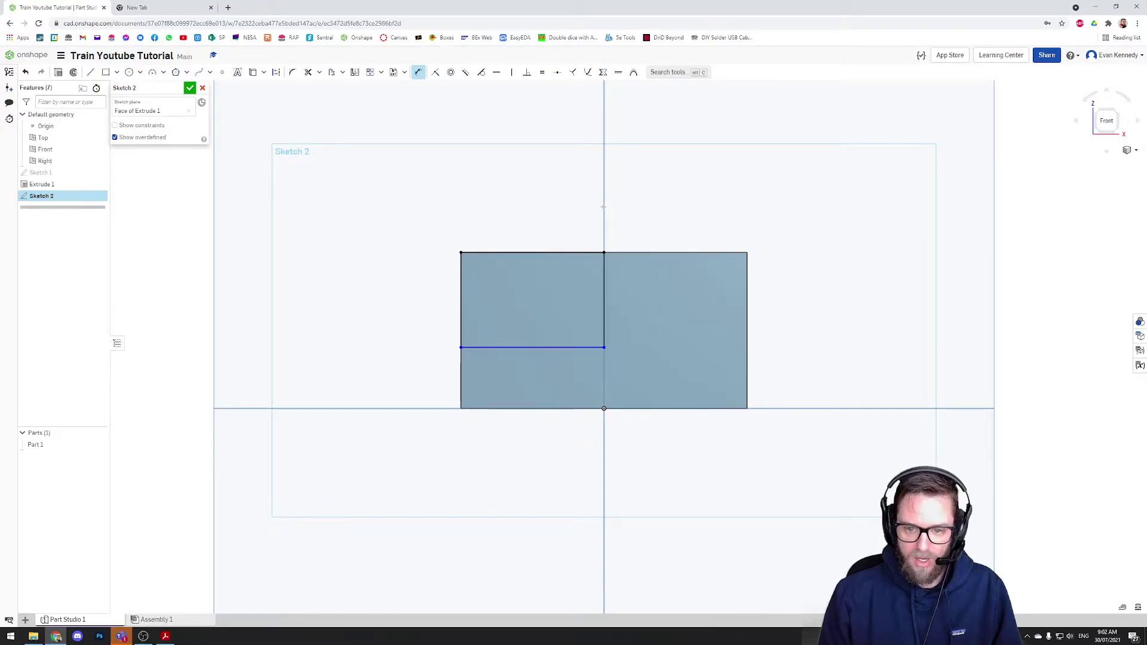
key(ctrl+z)
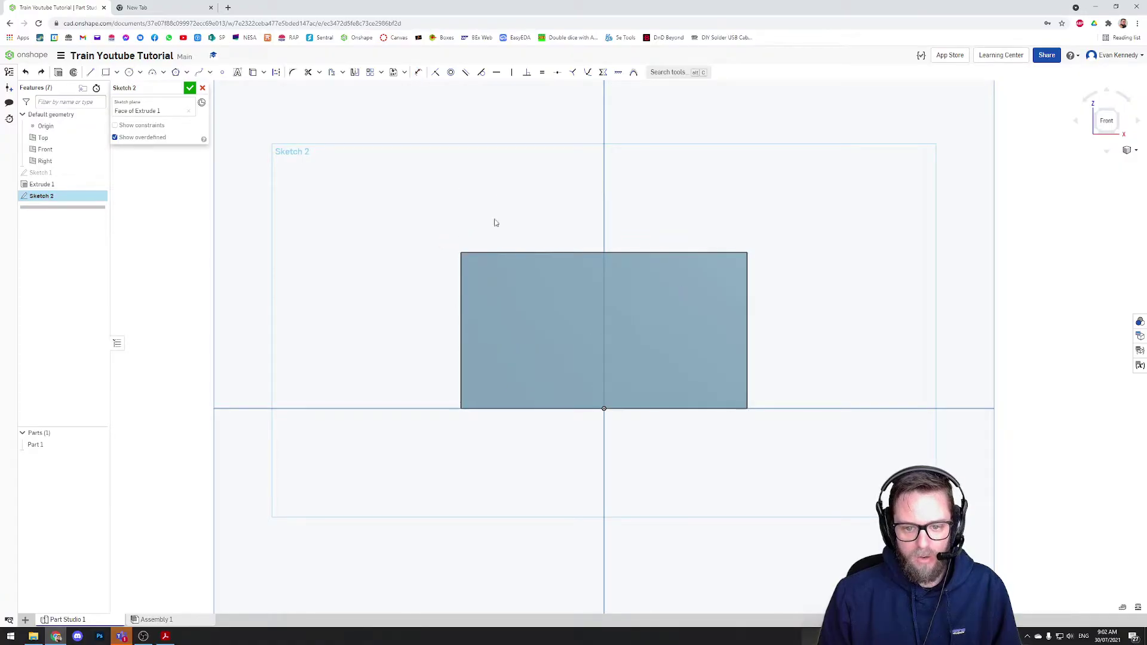
Draw a rectangle from the front face's upper-left corner, clear of the centre line, and dimension its width at 30 mm.
key(r)
click(460, 253)
click(537, 298)
key(d)
click(499, 252)
click(496, 210)
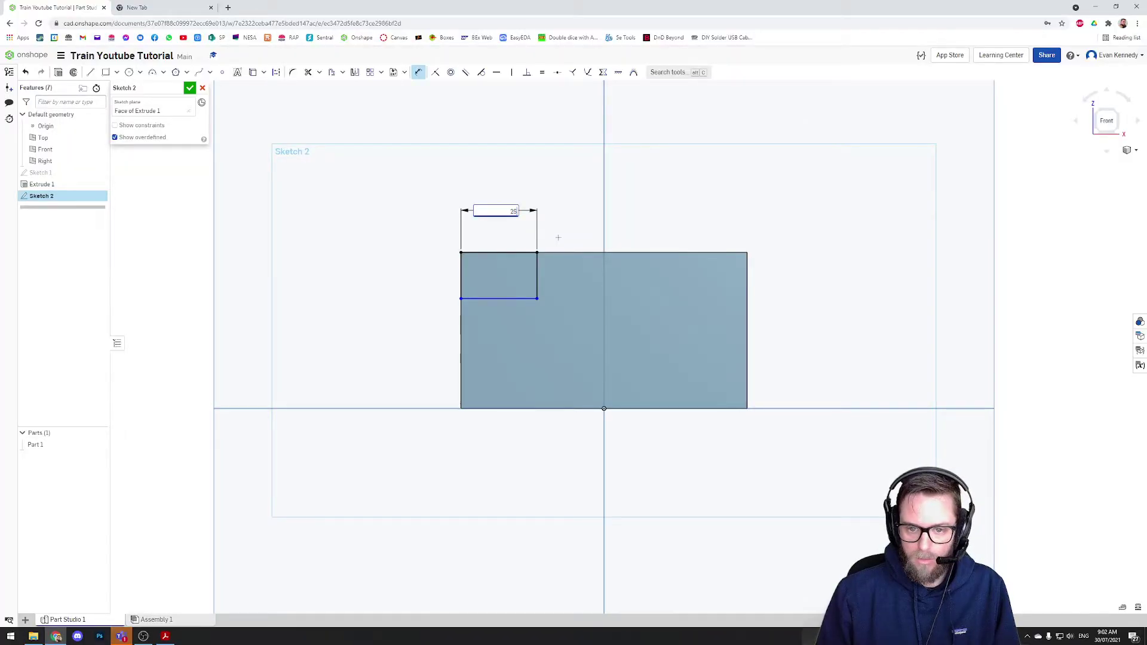
key(Return)
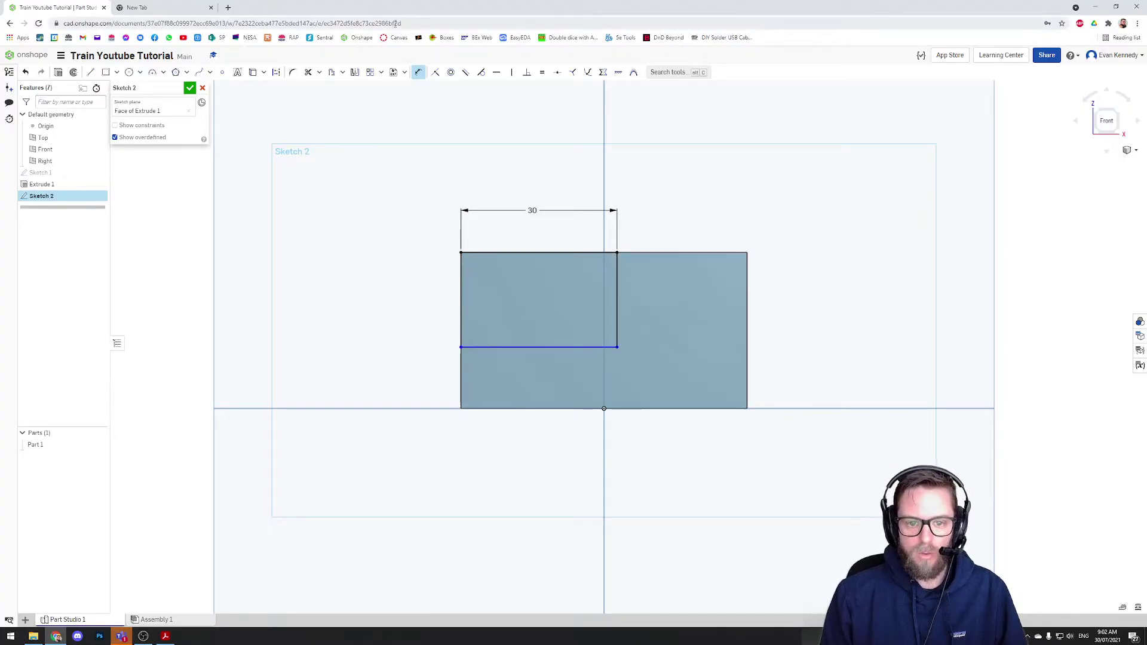
Dimension the distance from the rectangle's lower edge to the block's bottom edge at 10 mm.
click(501, 346)
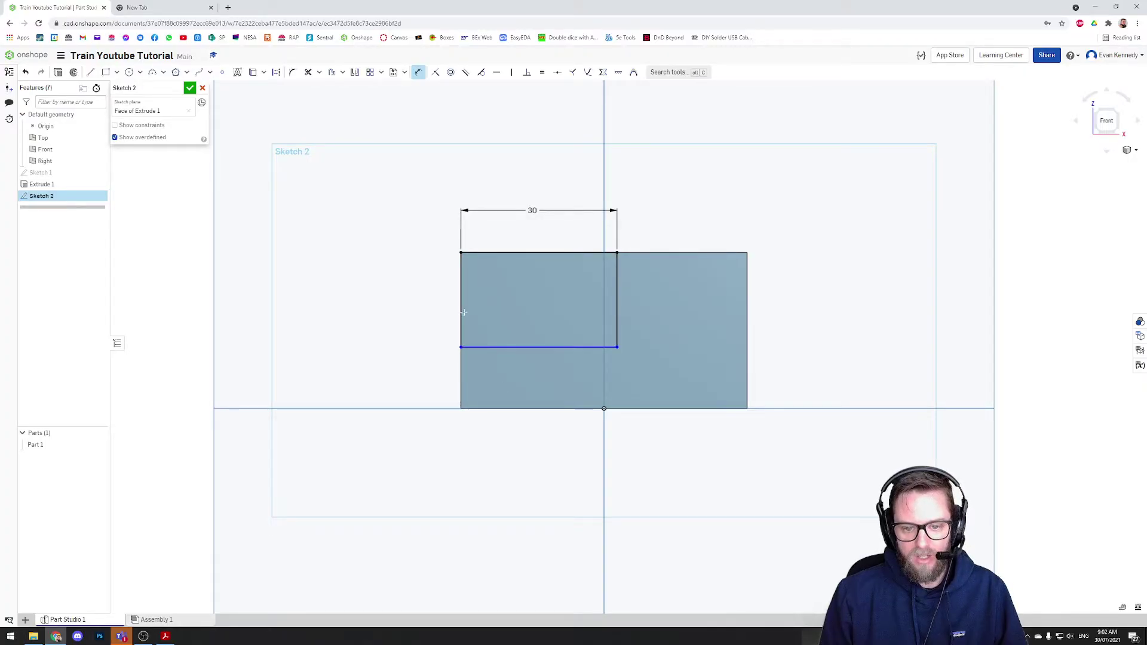
key(Escape)
click(418, 72)
click(517, 347)
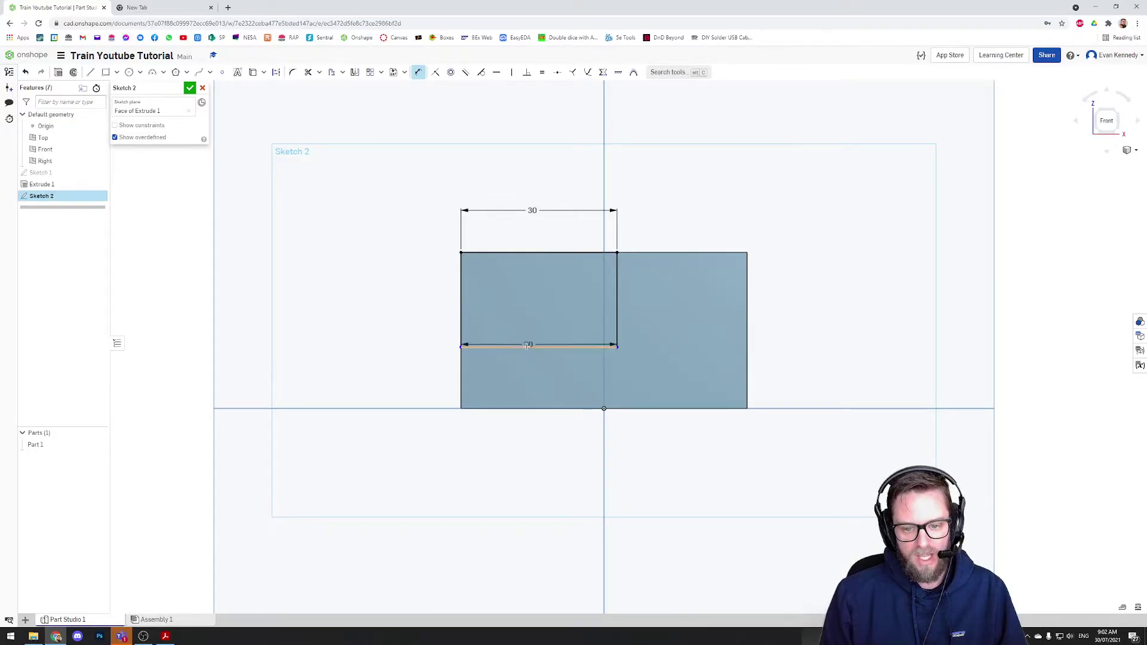
click(514, 407)
click(356, 383)
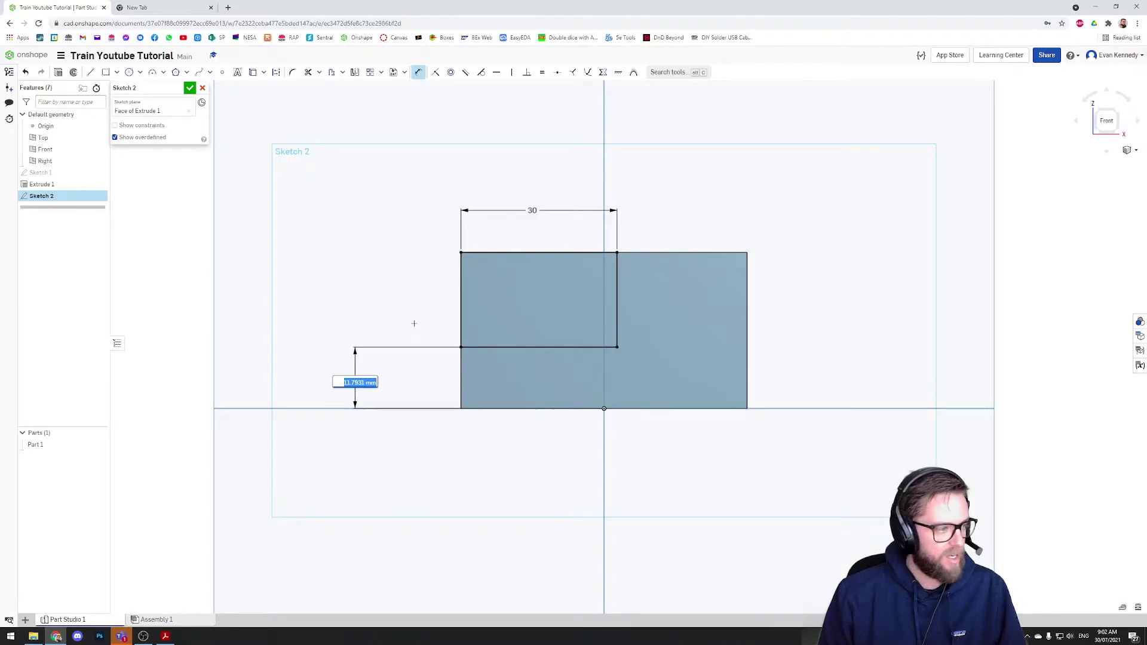
text(10)
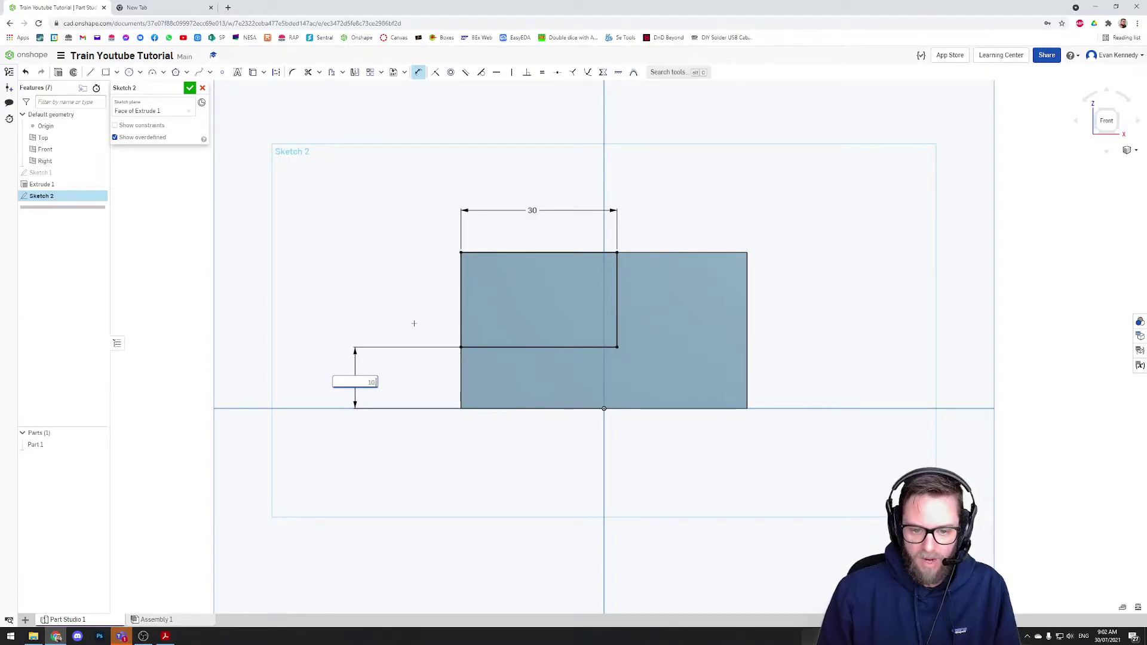
key(Return)
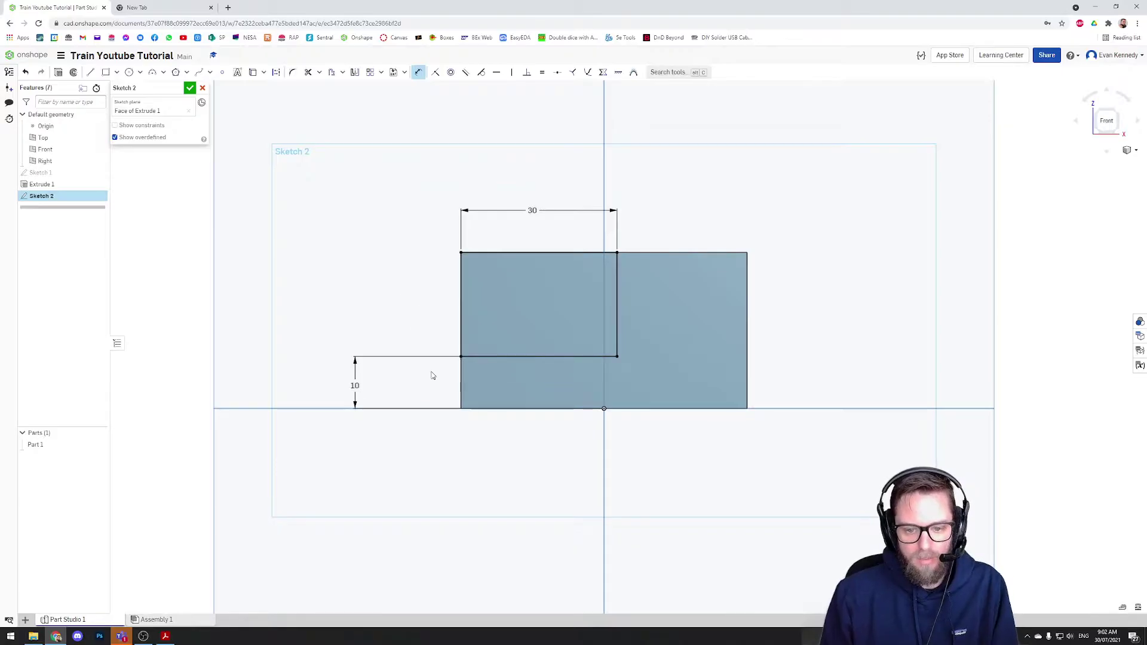
Try 12, 15 and 14 mm for the rectangle's distance above the block's bottom edge, and settle on 13 mm.
double_click(355, 385)
text(12)
key(Return)
double_click(355, 385)
text(15)
key(Return)
double_click(354, 376)
text(14)
key(Return)
double_click(358, 376)
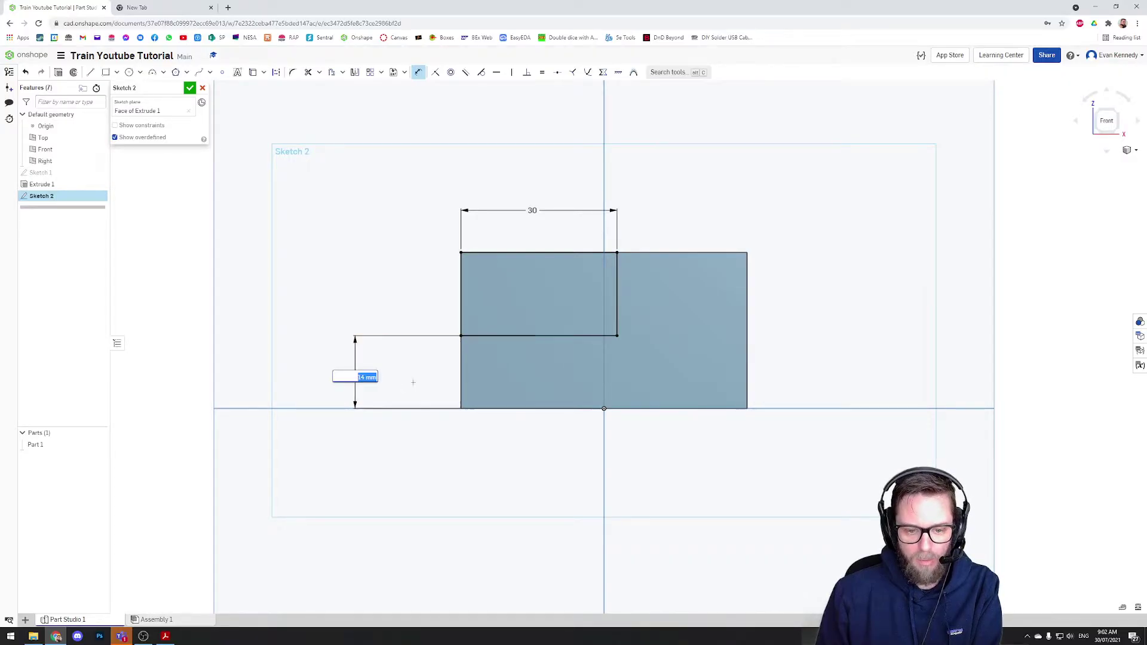
text(13)
key(Return)
Try adding a second 12 mm dimension between the rectangle's lower edge and the block's bottom edge, and delete it.
click(550, 341)
click(514, 410)
click(419, 376)
text(12)
key(Return)
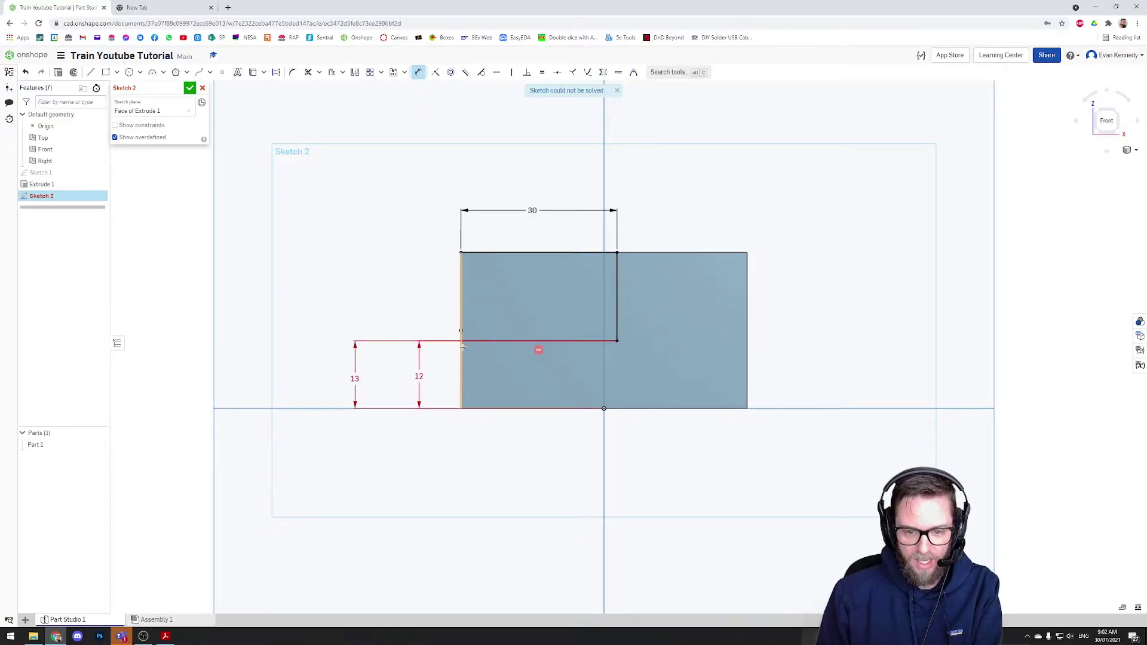
click(419, 377)
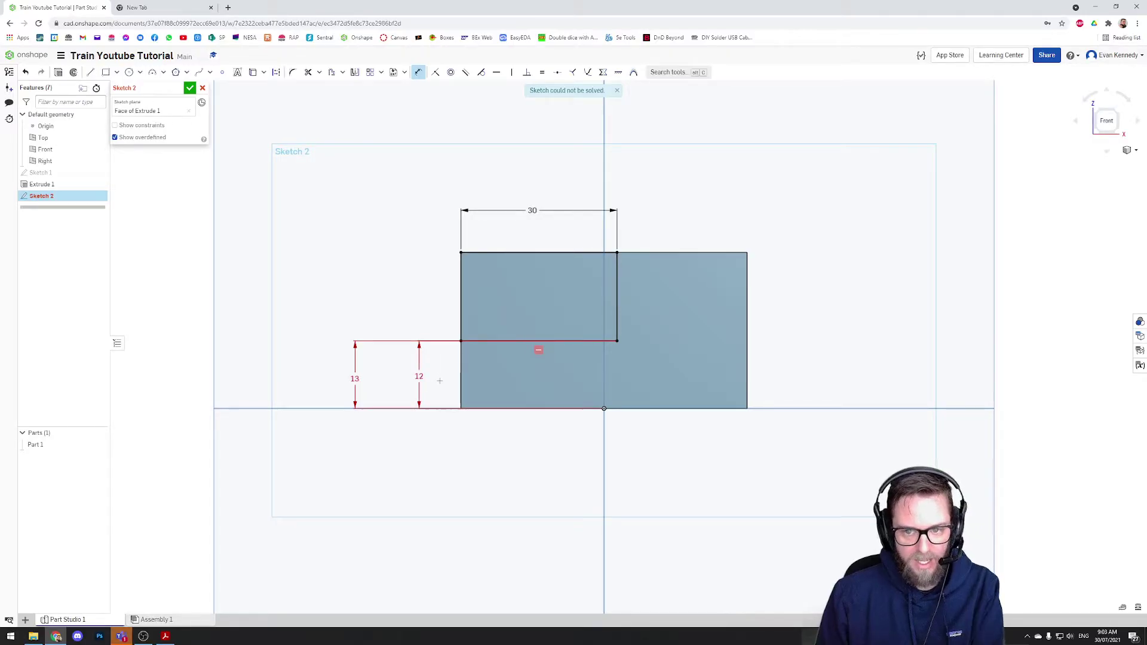
key(Delete)
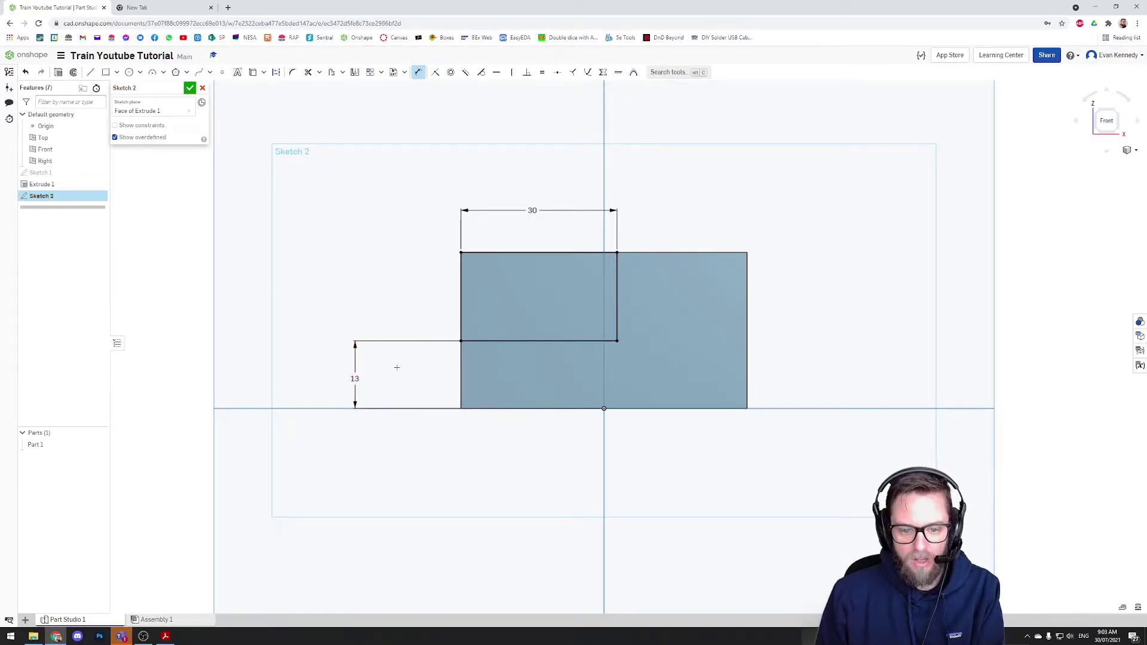
Try 12 mm for the distance between the rectangle's lower edge and the block's bottom edge, and undo it.
drag(354, 377, 363, 371)
double_click(362, 372)
text(12)
key(Return)
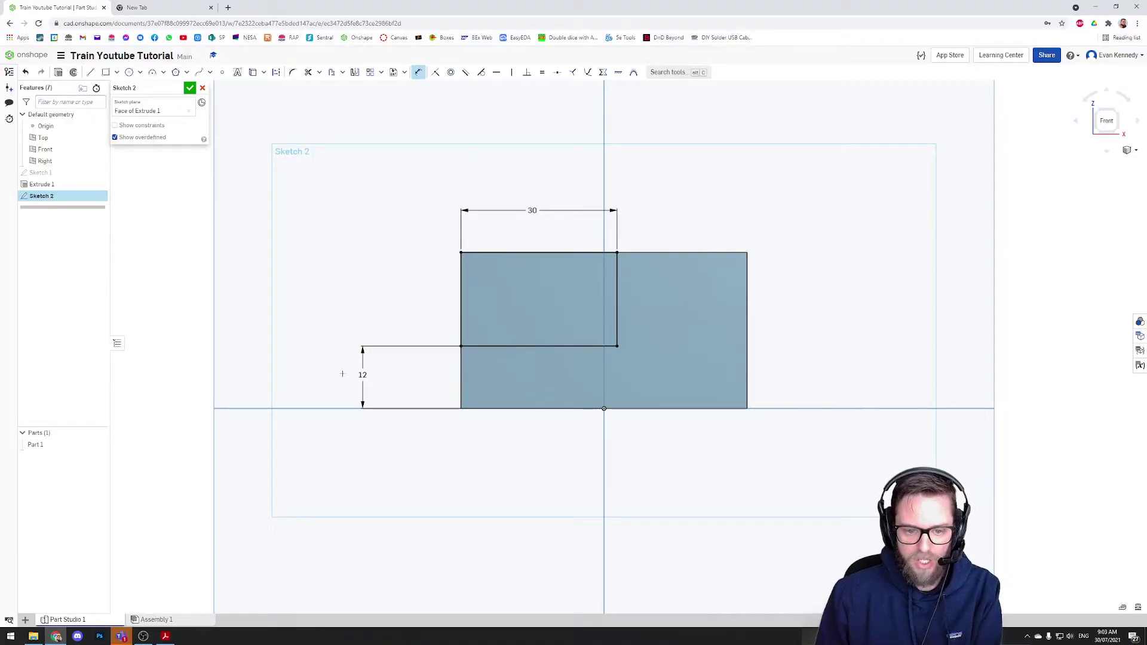
key(ctrl+z)
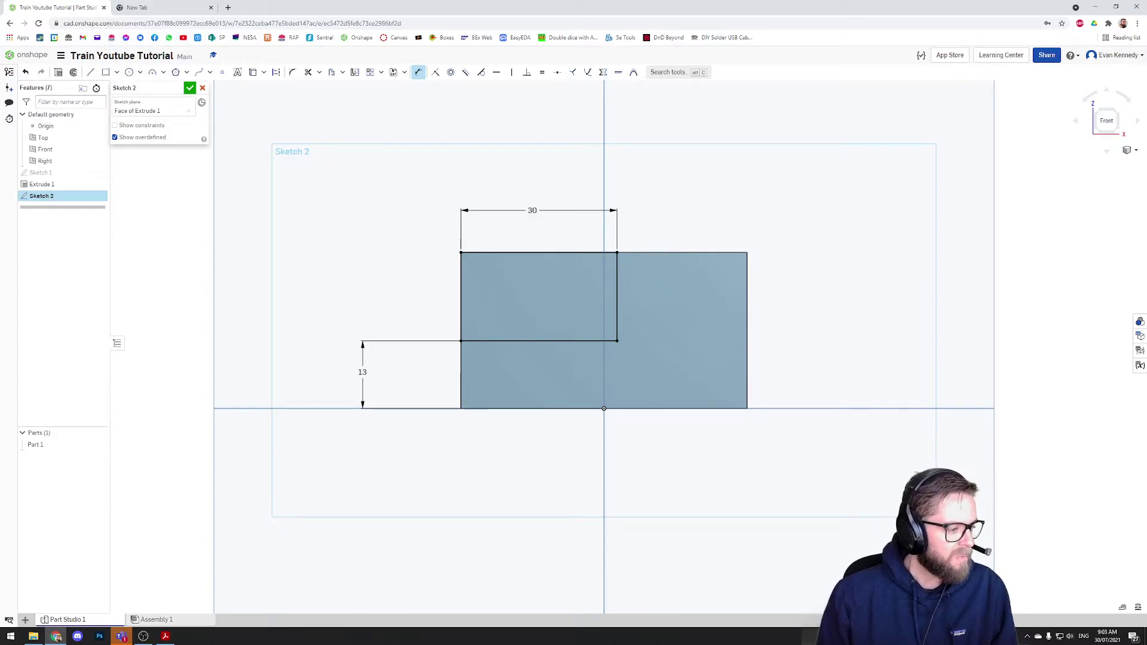
Finish the sketch and start an extrusion of the rectangle region on the block's front face.
click(189, 89)
right_drag(336, 208, 307, 210)
click(100, 73)
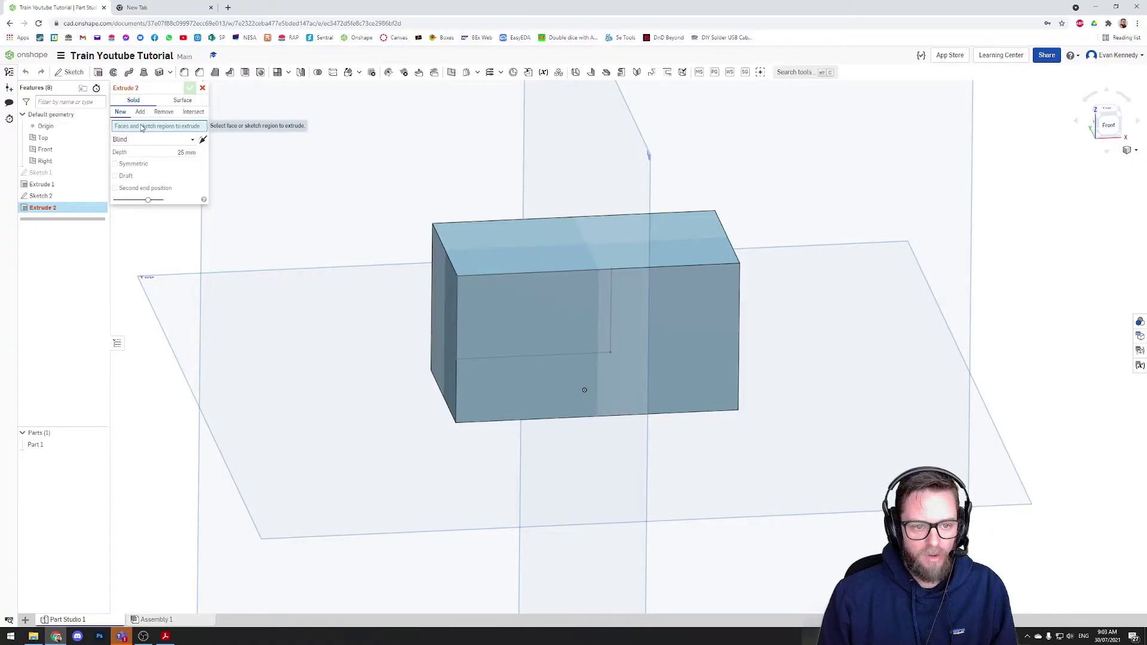
click(529, 304)
right_drag(814, 332, 614, 298)
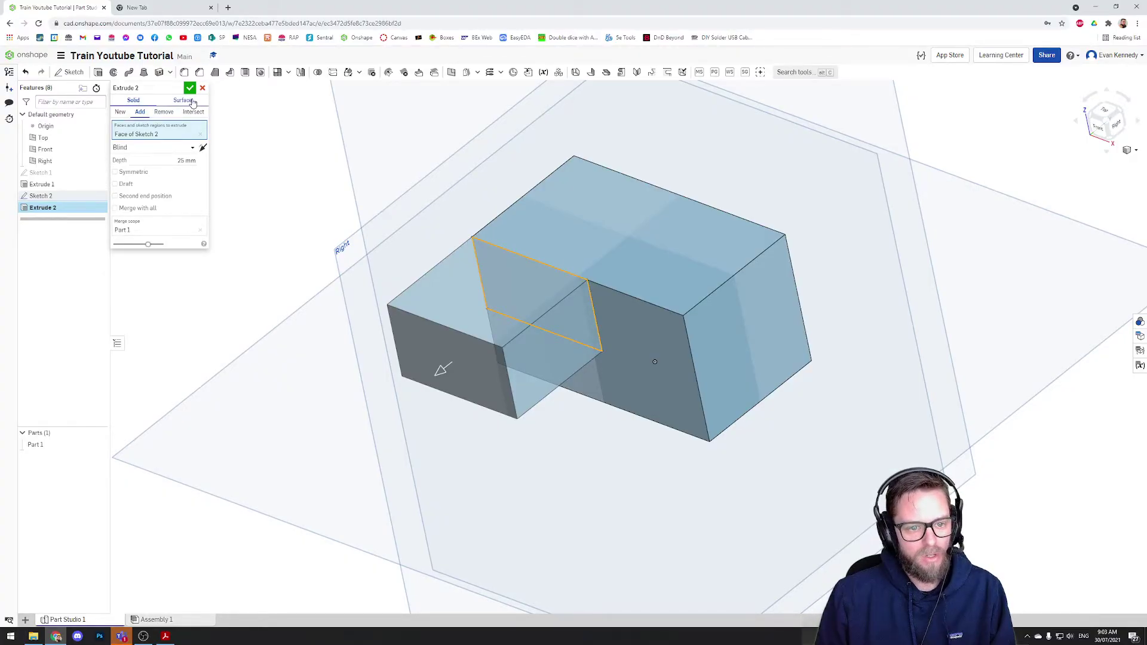
Compare the New and Add operations for the rectangle's extrusion, and set it to Remove.
click(121, 113)
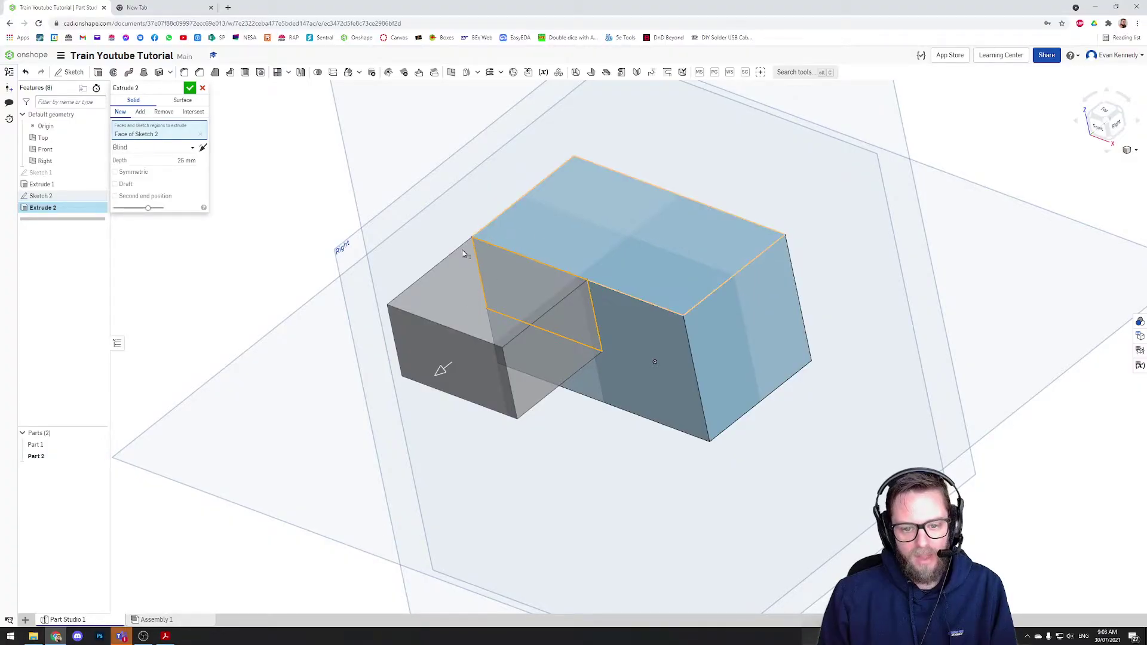
click(142, 112)
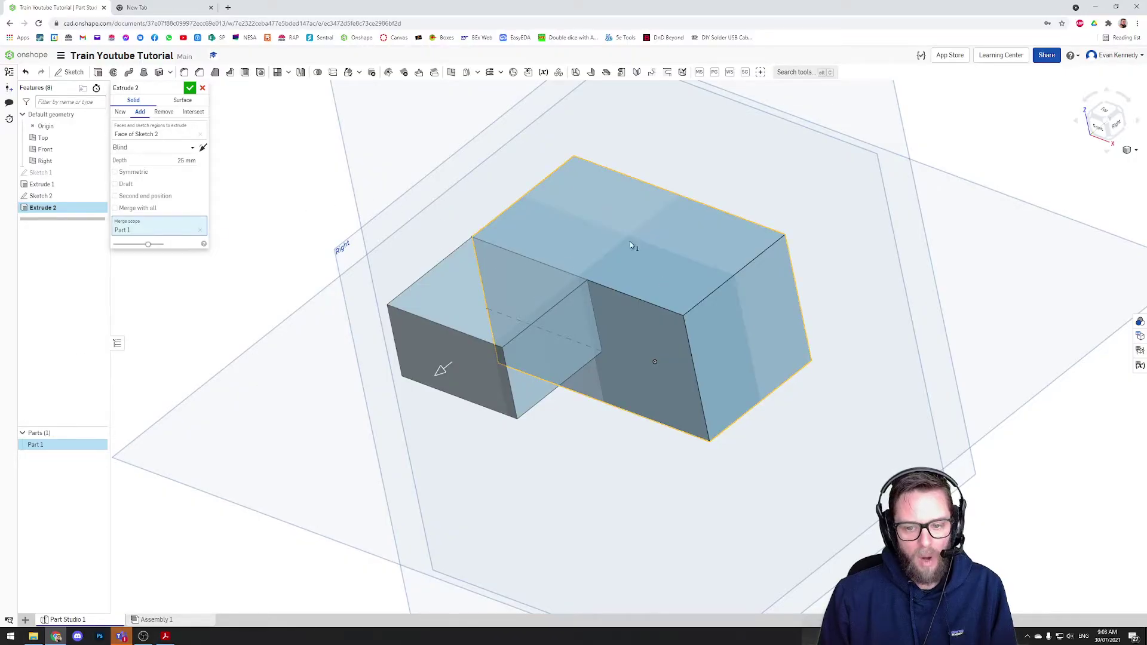
click(163, 112)
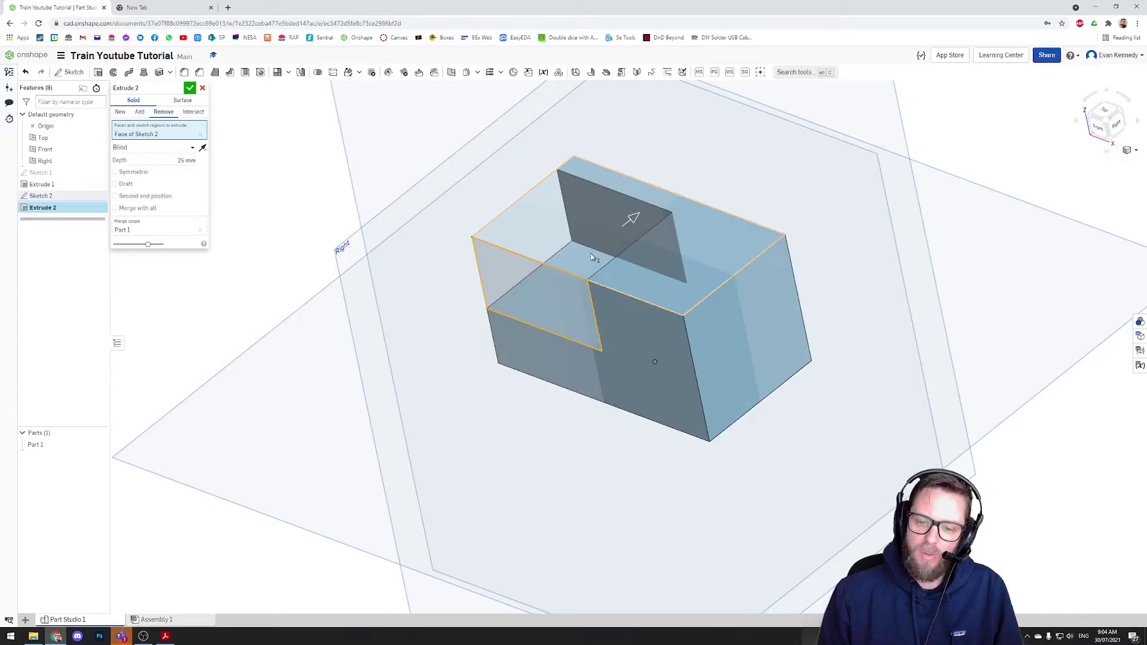
Try blind depths of 21.7, 20 and 37.4 mm for the rectangular cut into the block.
drag(632, 218, 619, 243)
click(161, 161)
text(20)
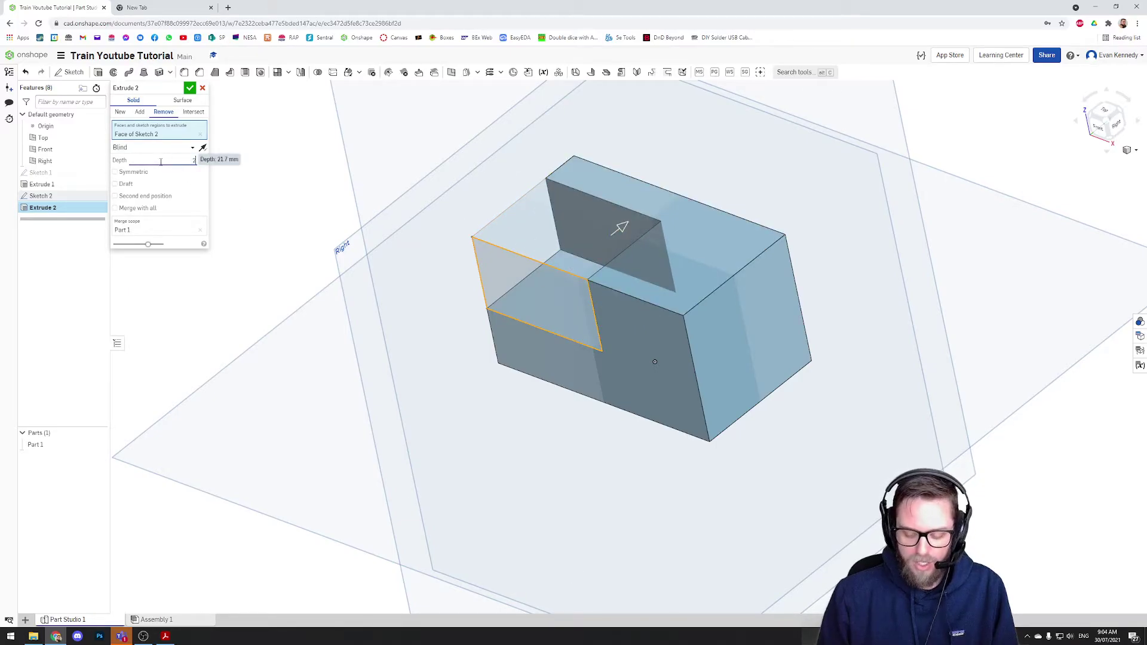
key(Return)
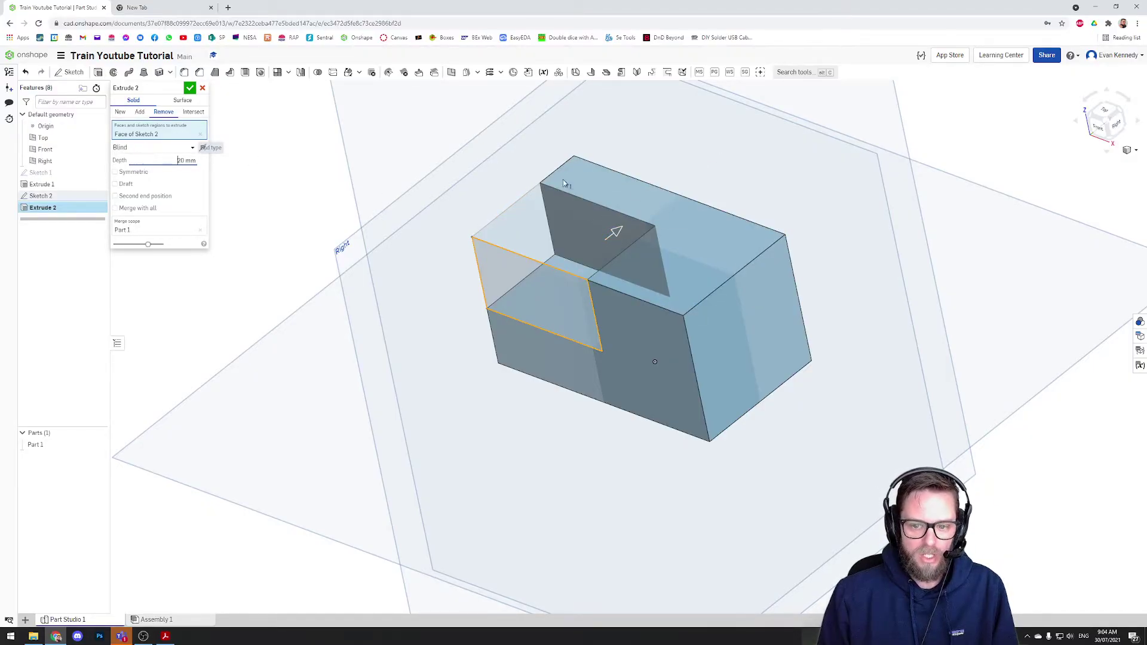
drag(616, 233, 615, 151)
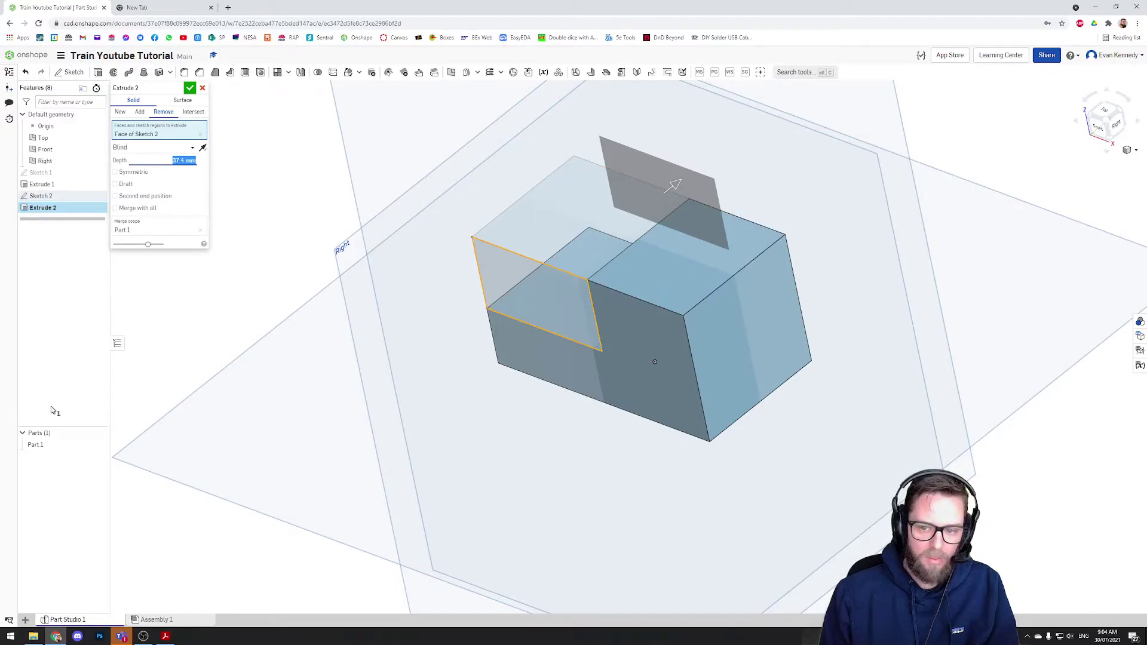
Set the cut's end type to Through all and accept the extrusion.
click(160, 148)
click(127, 156)
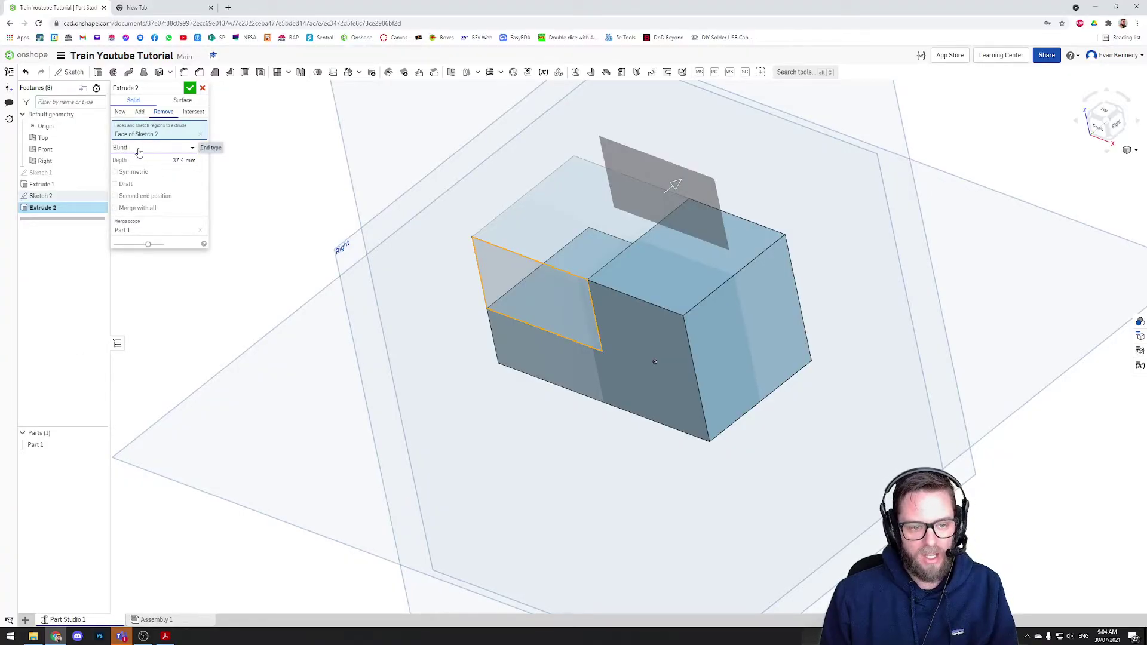
click(161, 159)
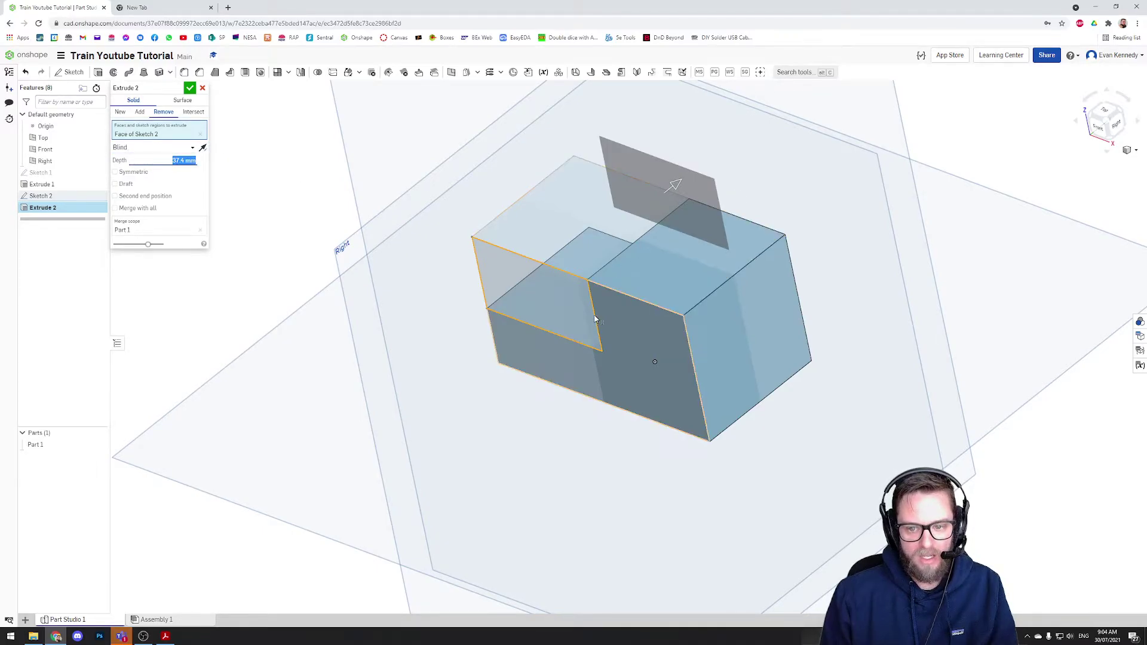
click(156, 149)
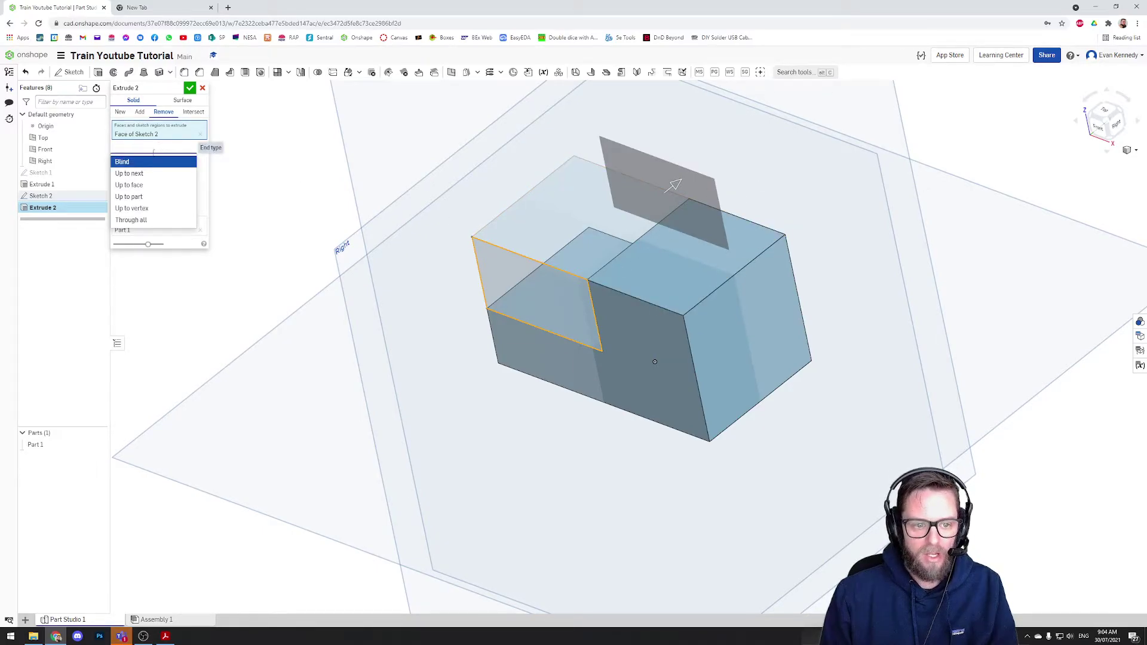
click(131, 220)
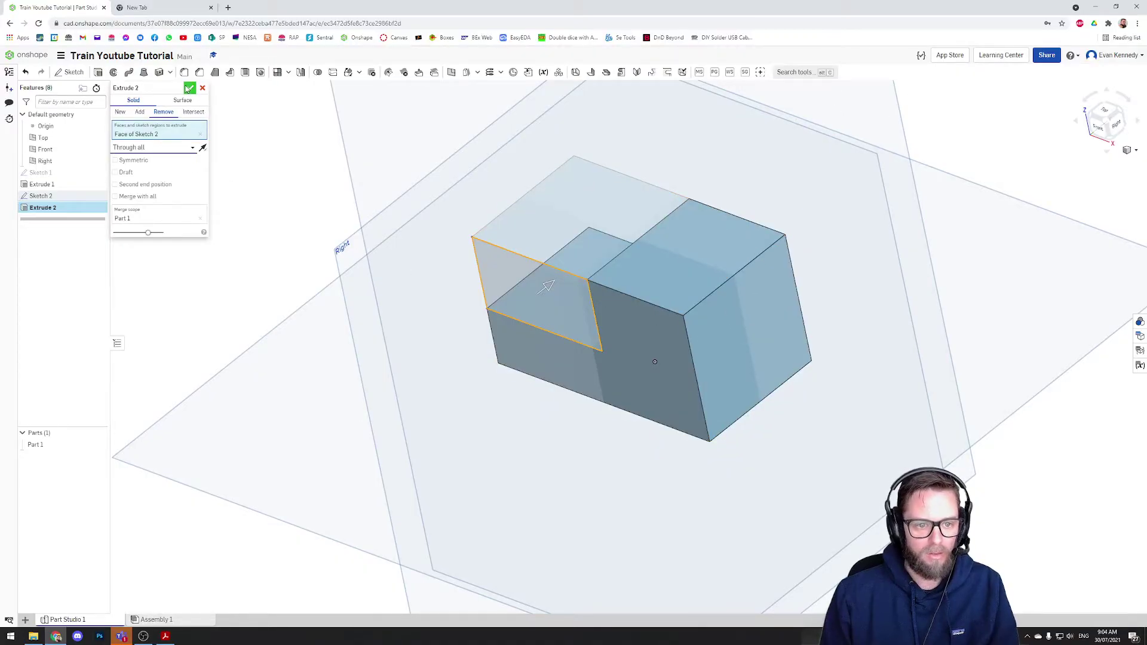
key(Return)
right_drag(595, 250, 479, 277)
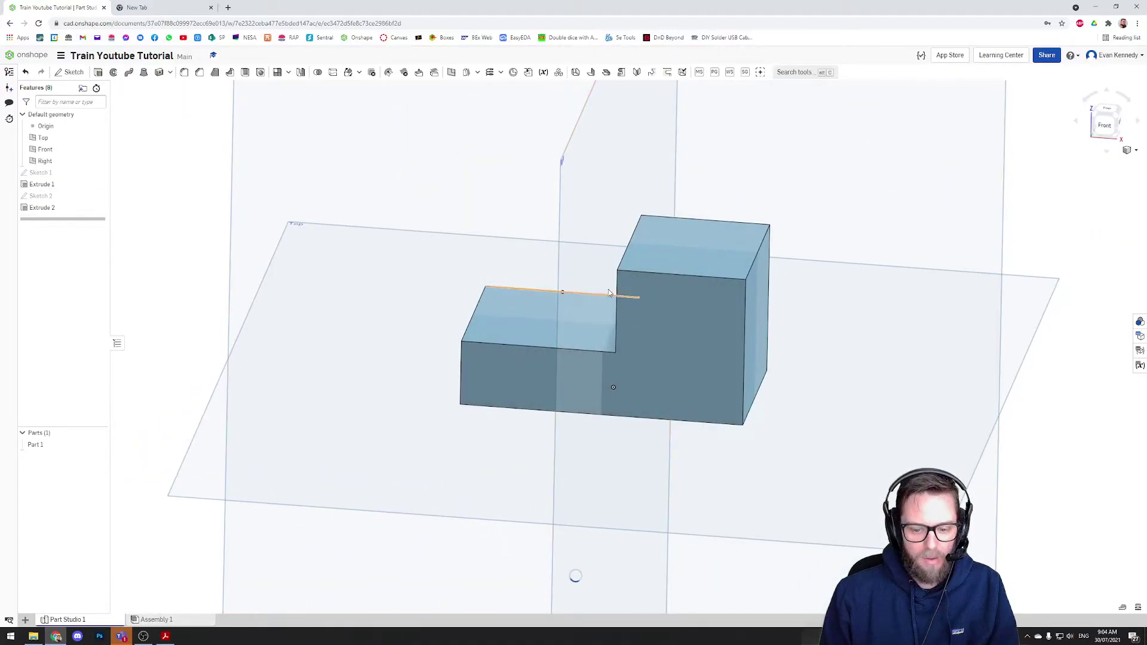
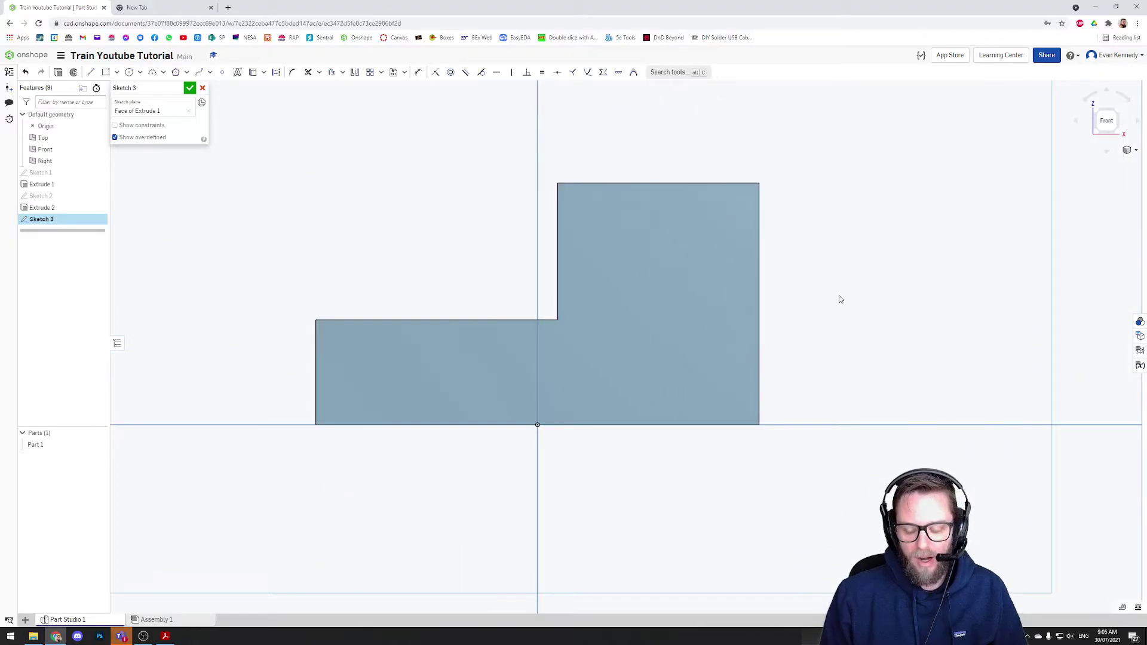
Examine the stepped block at an angle and from the front at several zoom levels, ending with the front face in view.
mouse_move(854, 284)
right_down()
mouse_move(865, 301)
mouse_move(858, 257)
mouse_move(914, 248)
mouse_move(818, 274)
mouse_move(826, 222)
mouse_move(877, 216)
mouse_move(843, 320)
right_up()
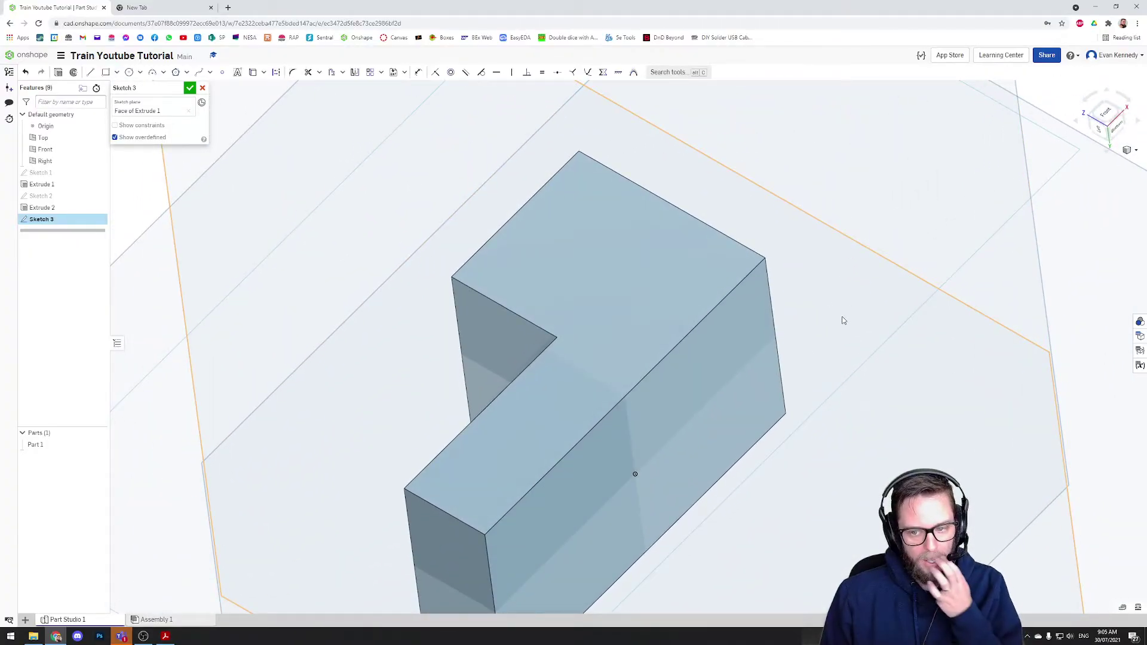
click(1107, 117)
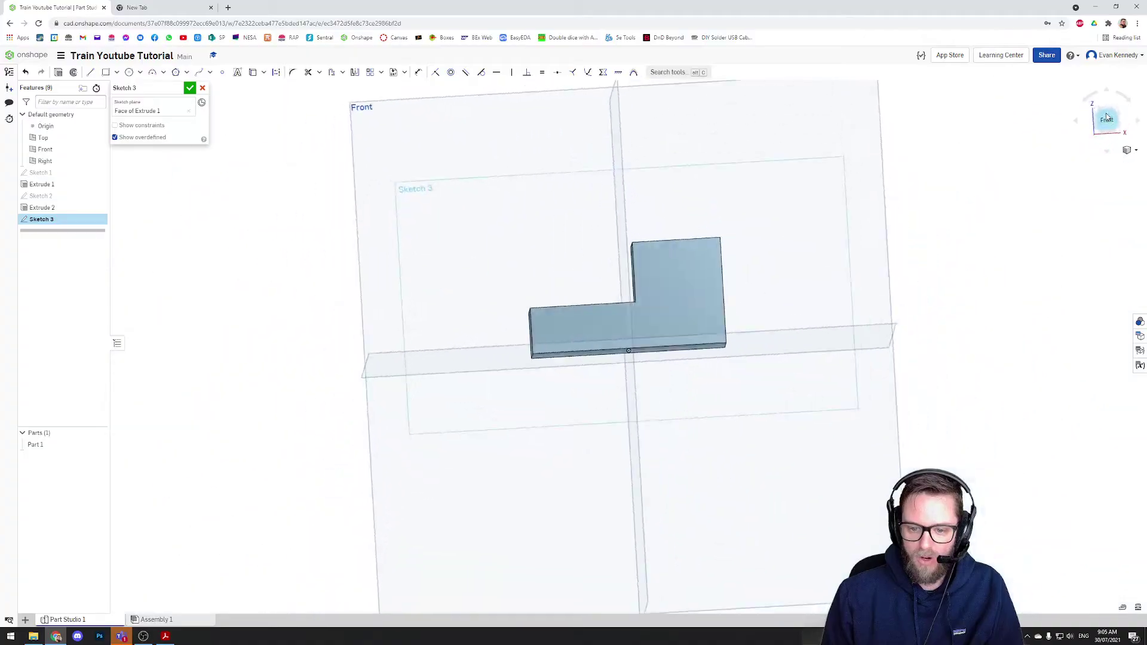
scroll(756, 281, up, 3)
scroll(533, 300, up, 1)
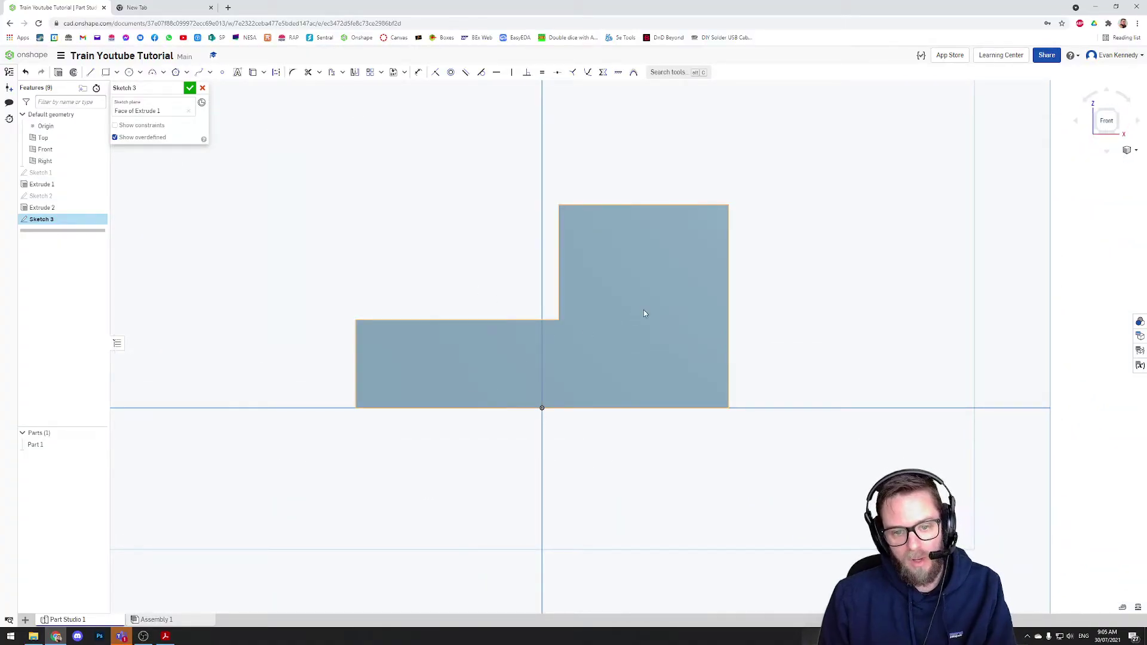
scroll(544, 345, down, 4)
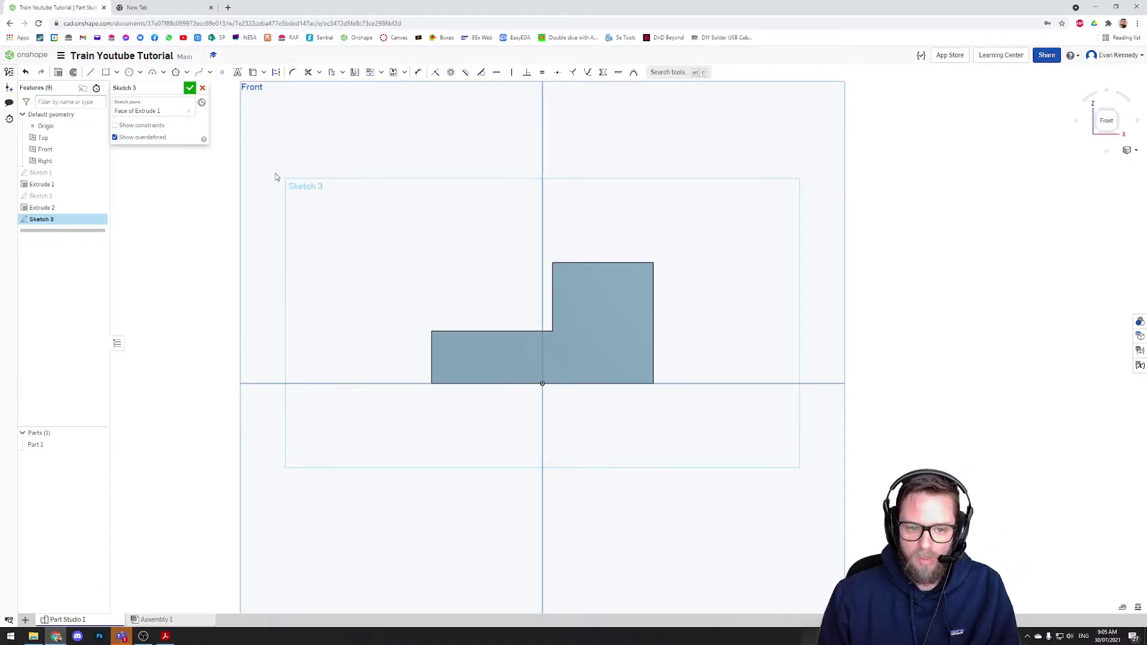
scroll(267, 159, down, 5)
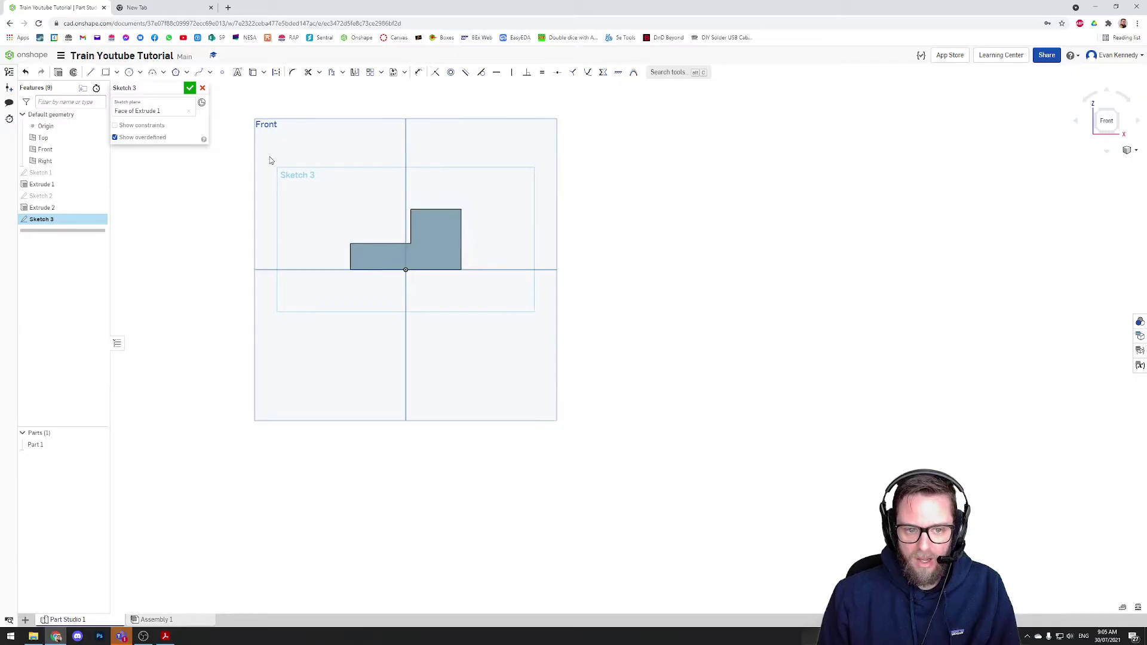
scroll(270, 160, up, 3)
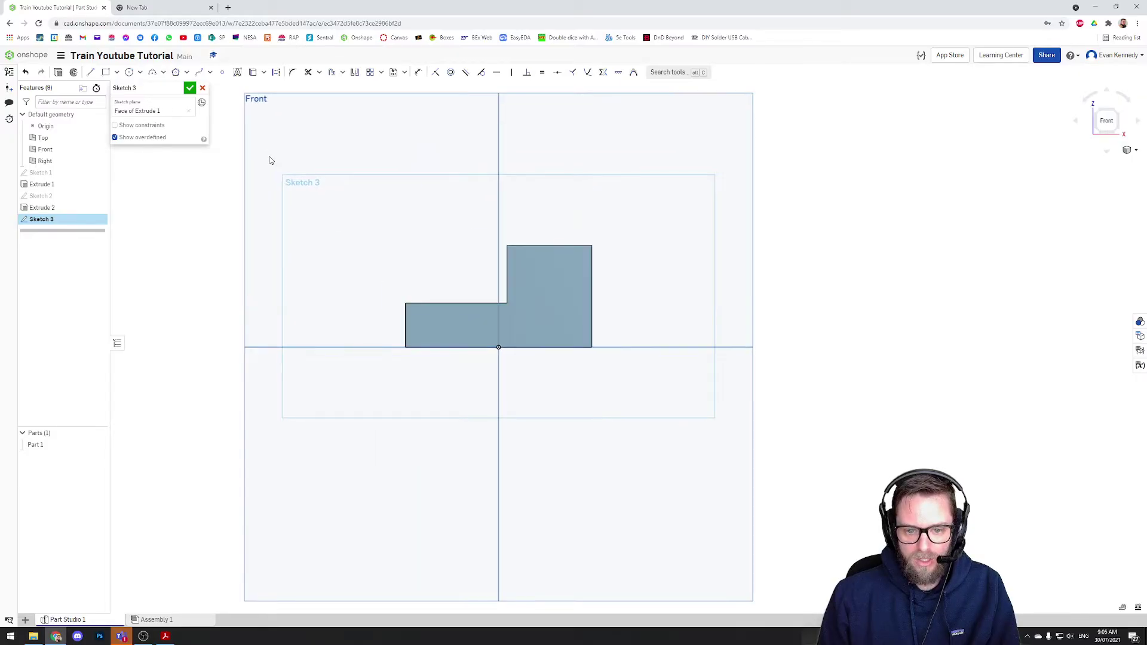
scroll(270, 160, up, 2)
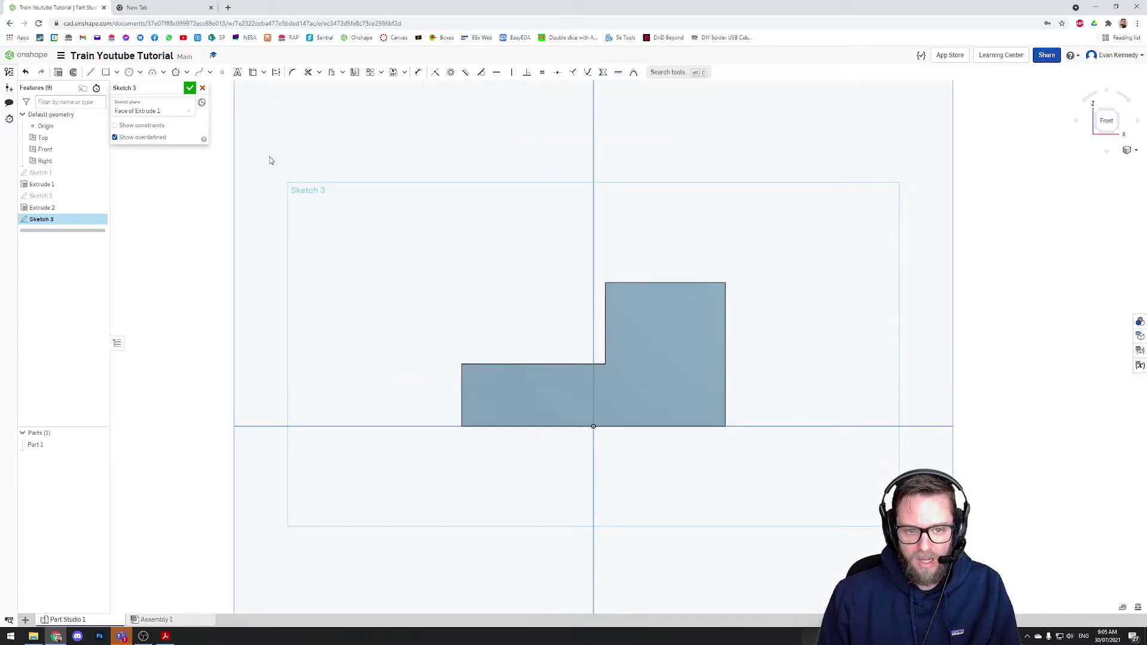
scroll(270, 161, down, 2)
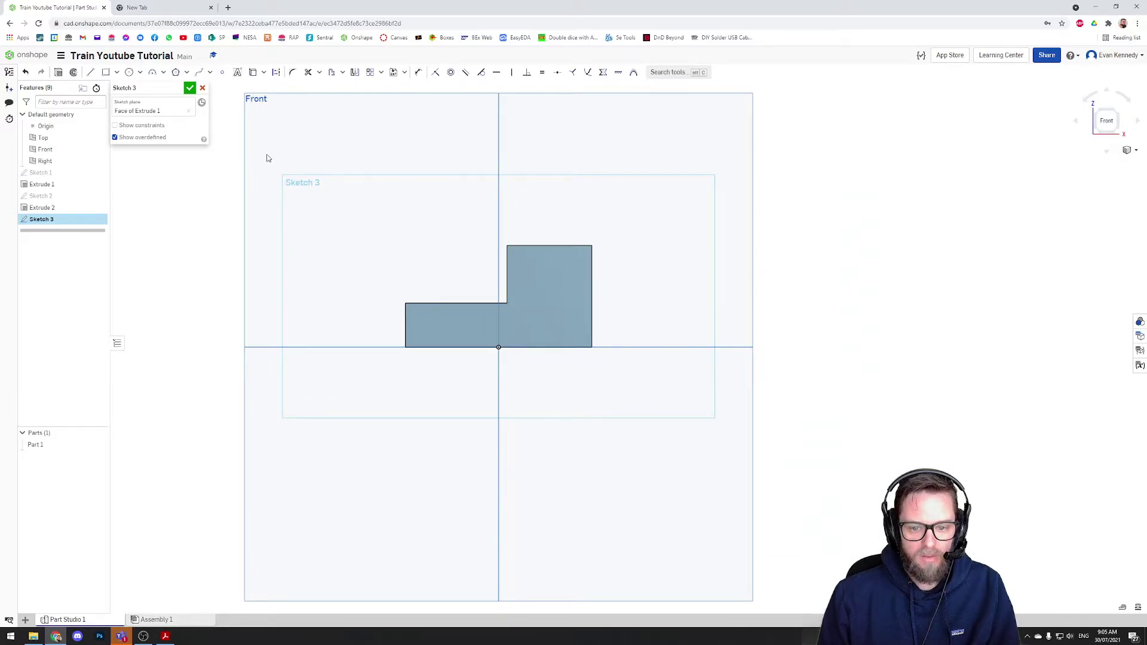
scroll(265, 153, down, 1)
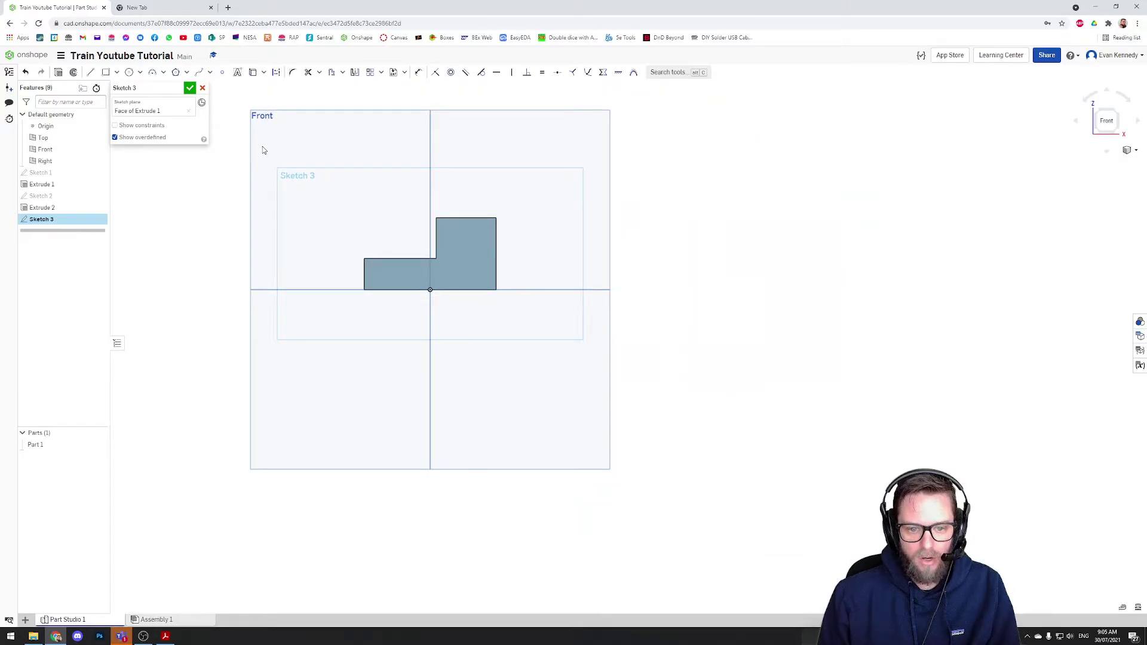
scroll(978, 512, down, 2)
scroll(760, 418, up, 8)
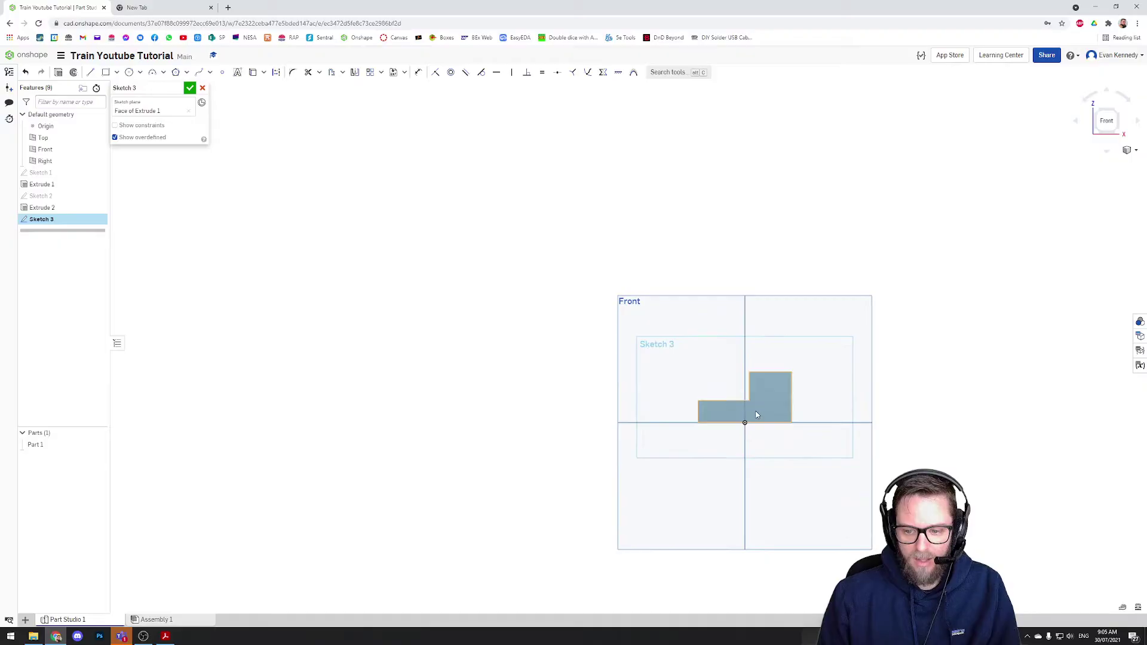
middle_drag(749, 417, 607, 369)
scroll(591, 372, up, 1)
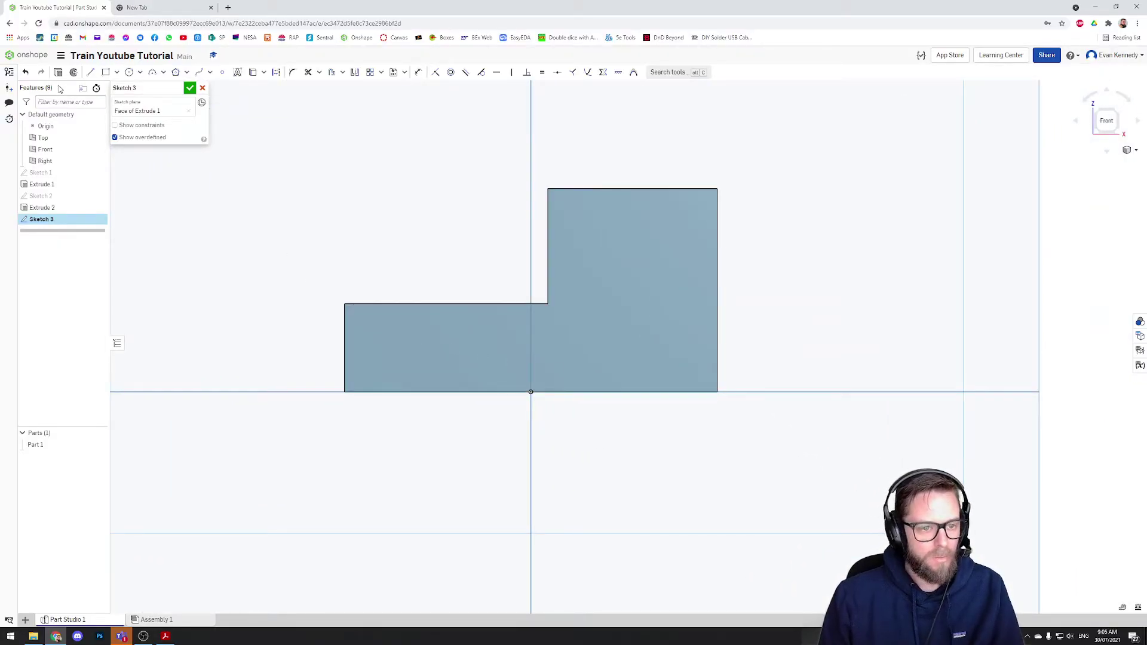
Draw a center point circle about 14 mm in diameter, centred on the block's bottom edge under the low part.
click(130, 73)
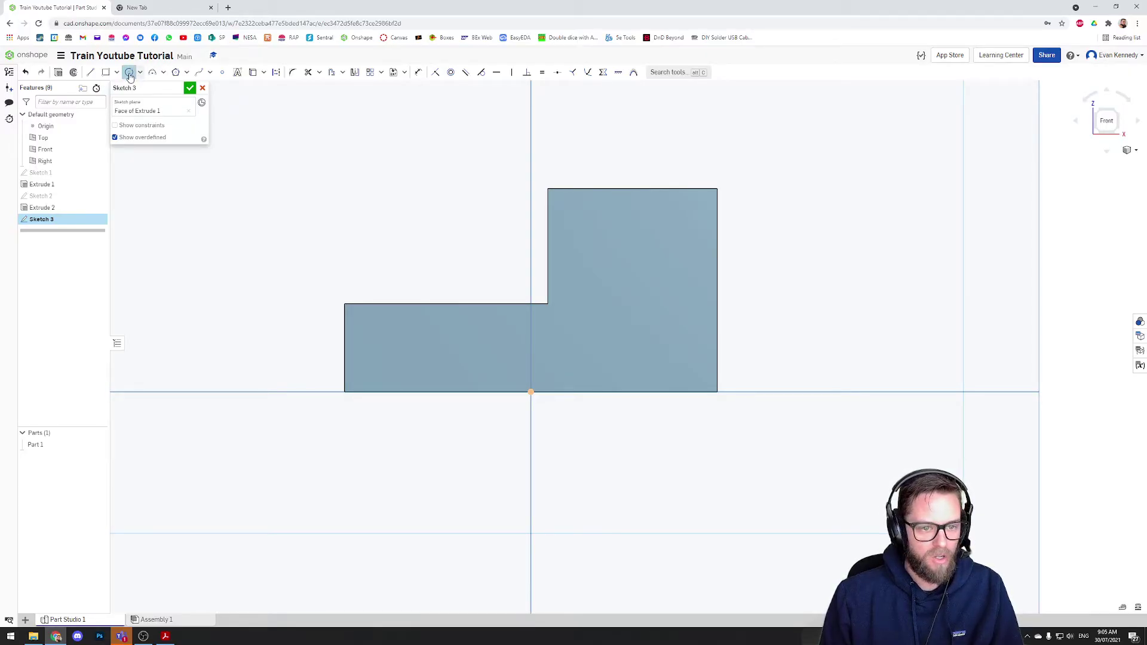
click(140, 73)
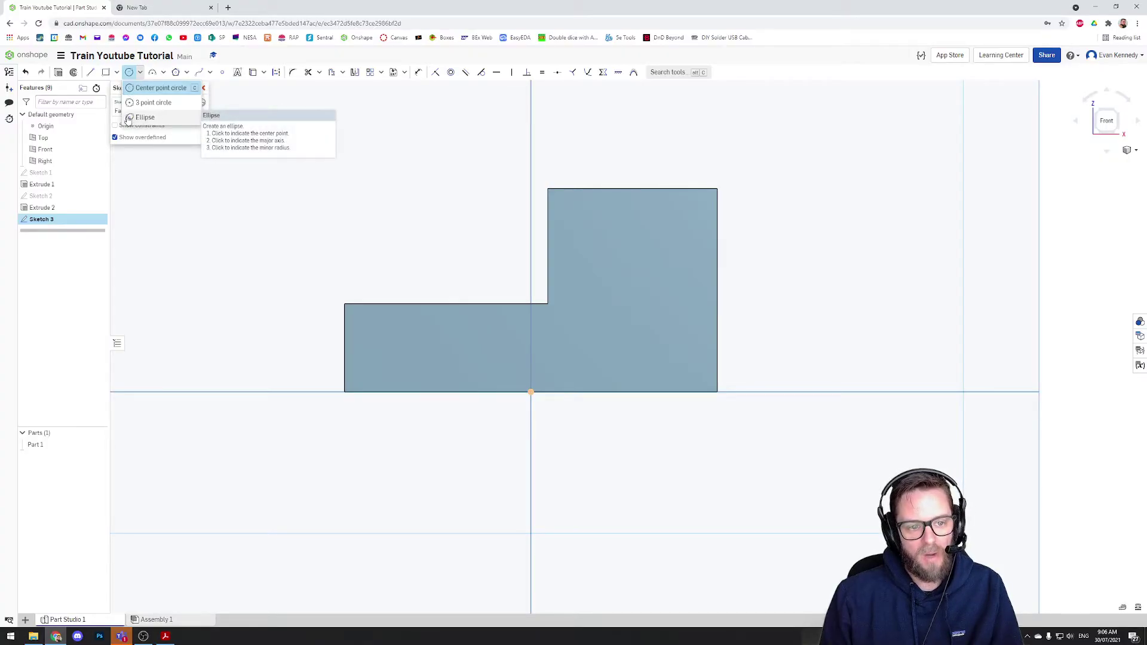
click(143, 89)
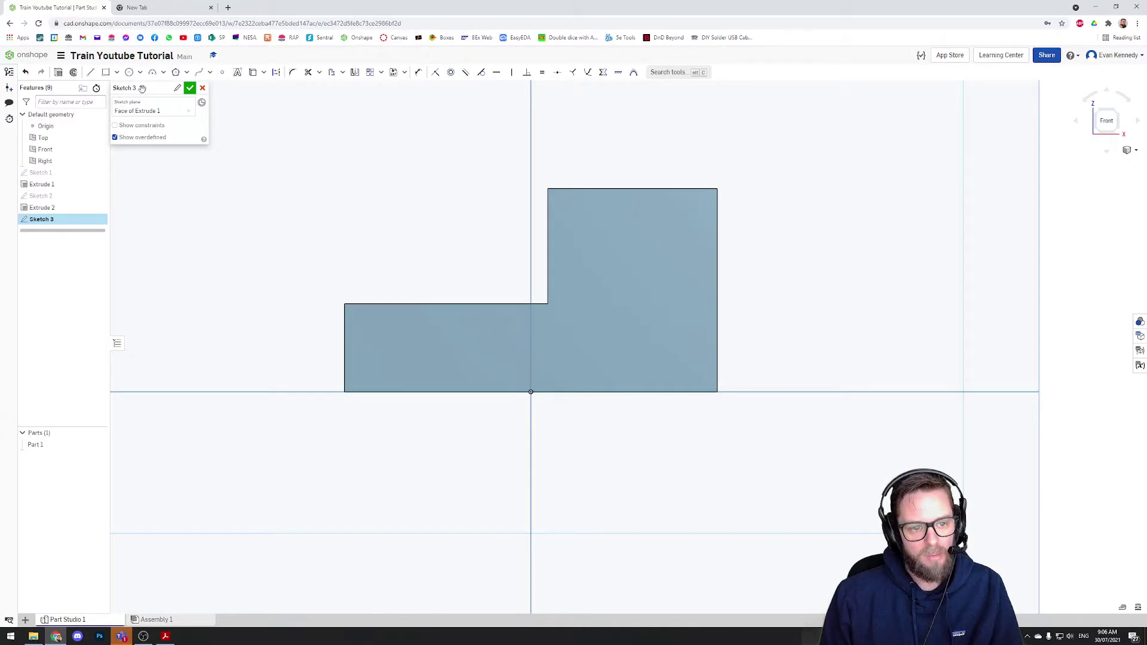
click(417, 392)
click(419, 345)
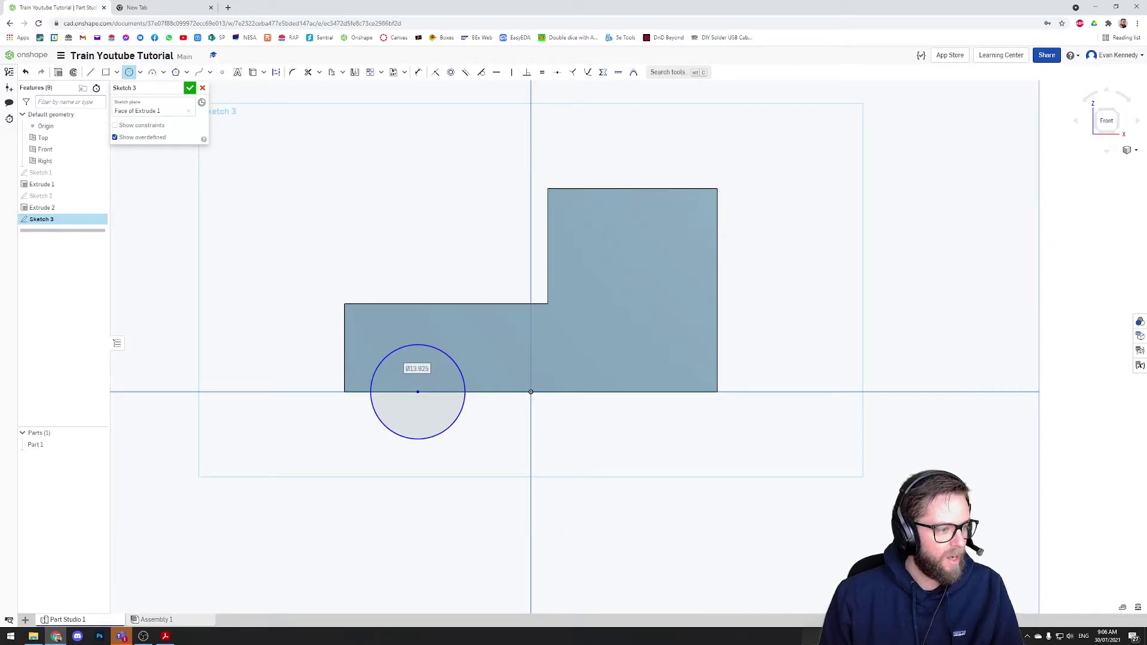
Dimension the circle's diameter at 20 mm.
key(d)
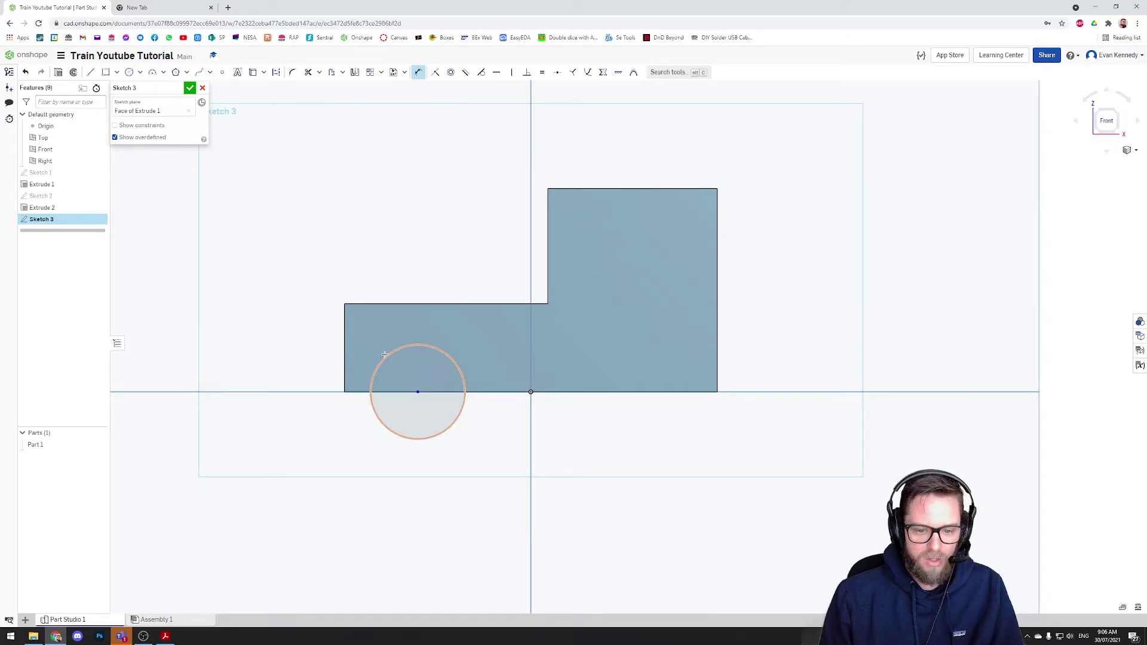
click(376, 366)
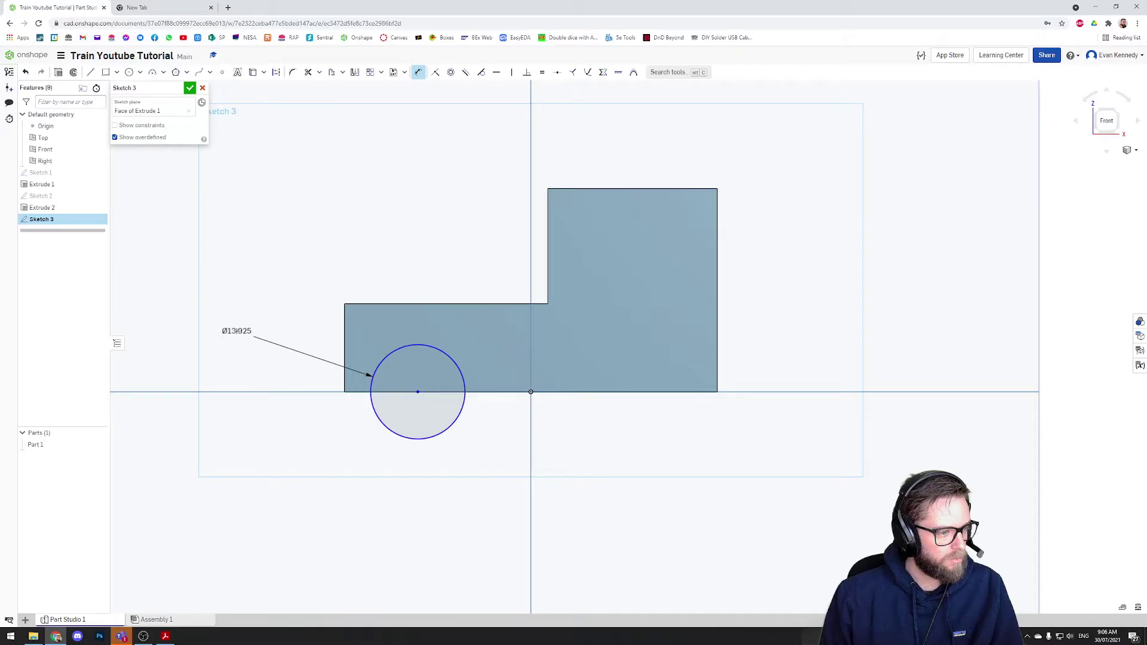
click(236, 331)
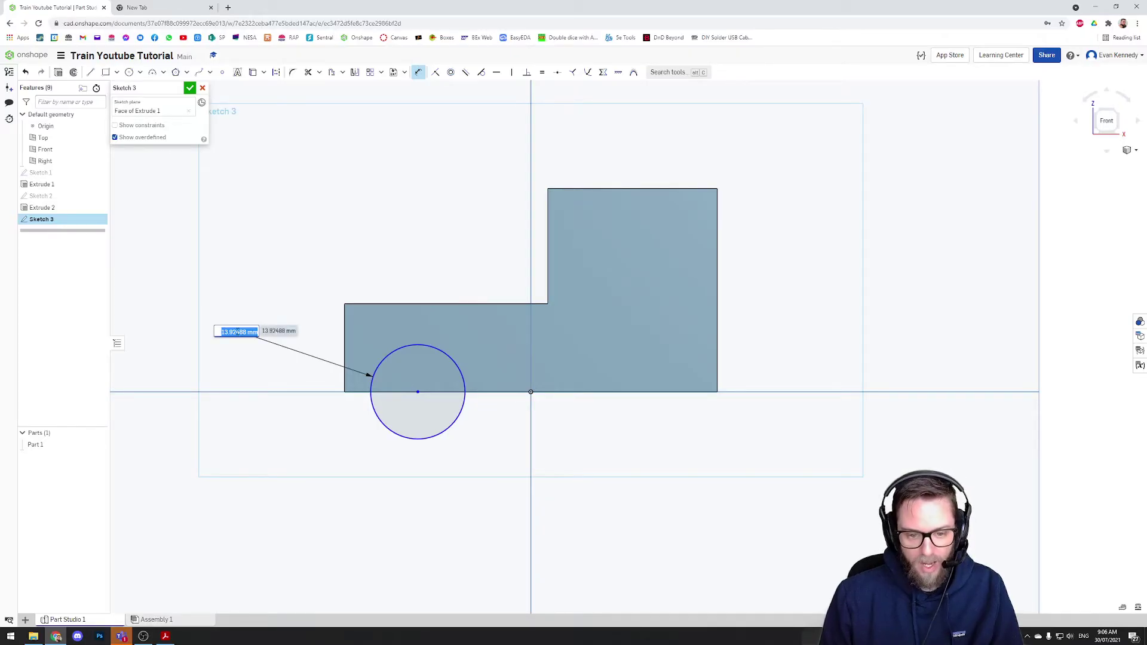
text(20)
key(Return)
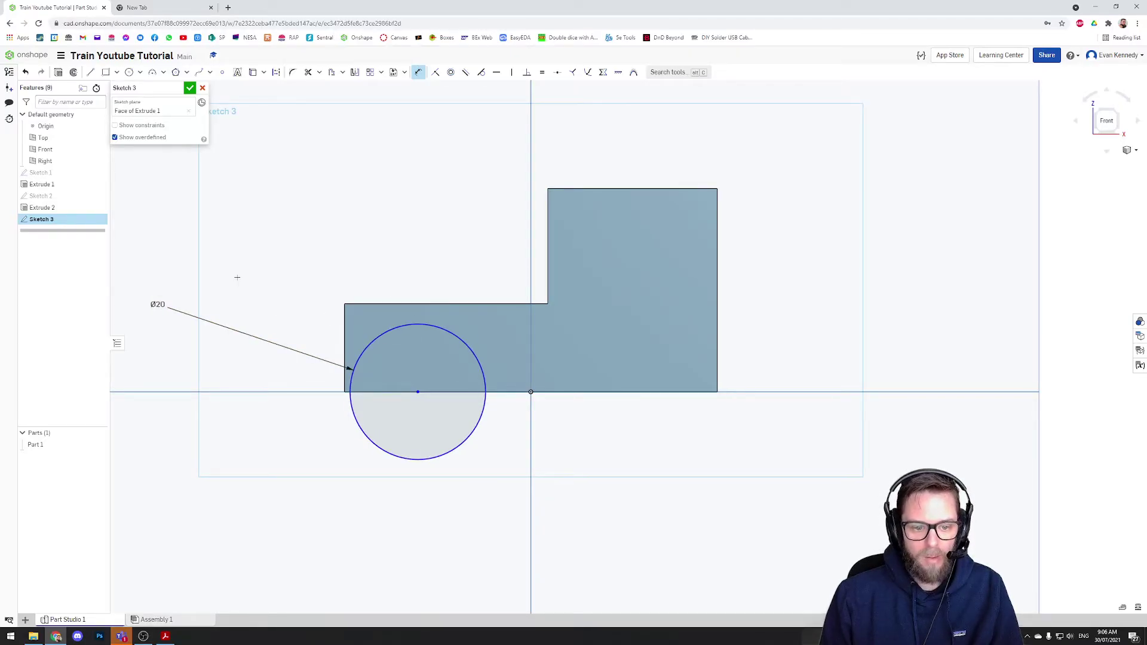
Set the wheel circle's diameter to 18 mm.
double_click(158, 304)
text(18)
key(Return)
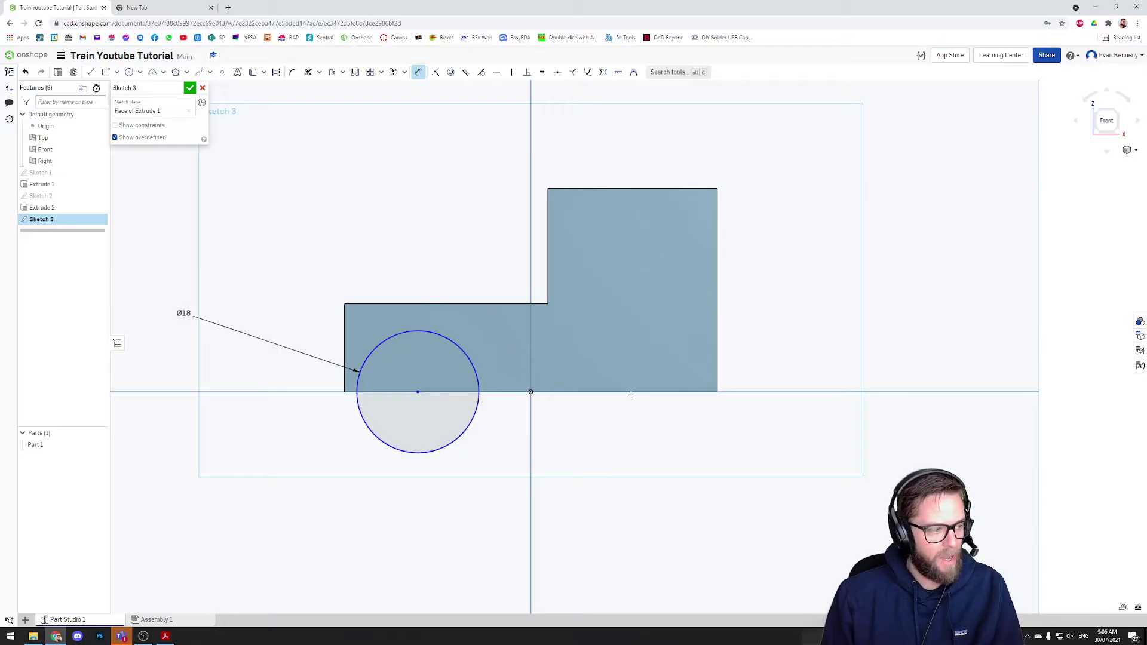
Try a linear pattern of the wheel circle with three instances spaced 25 mm apart horizontally, and undo it.
click(141, 73)
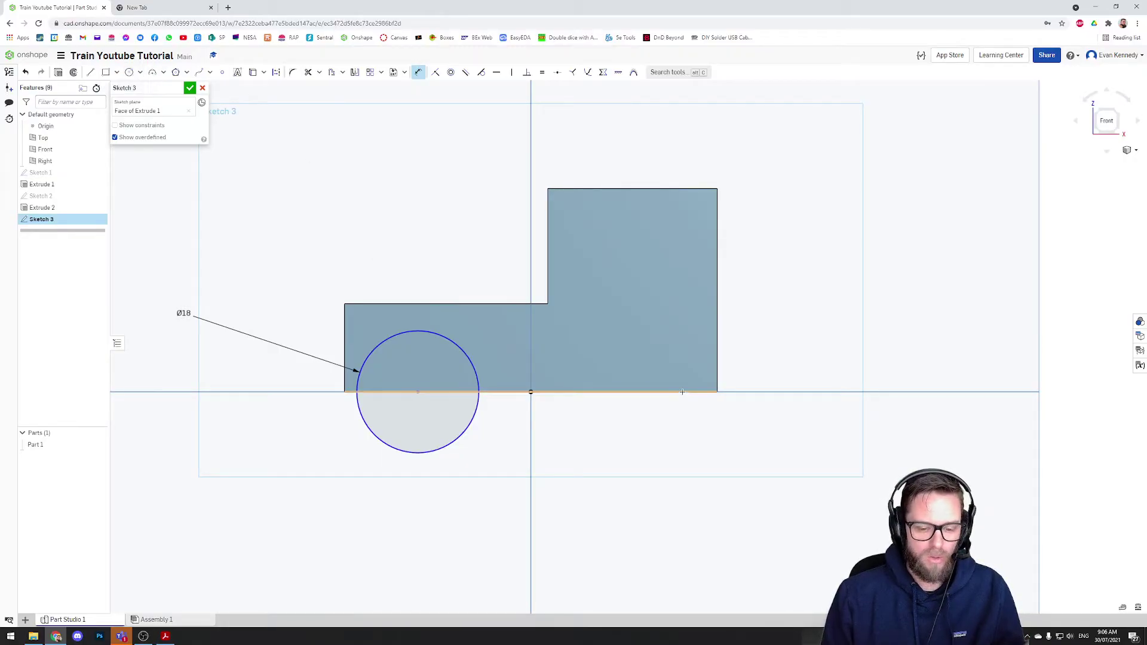
click(372, 73)
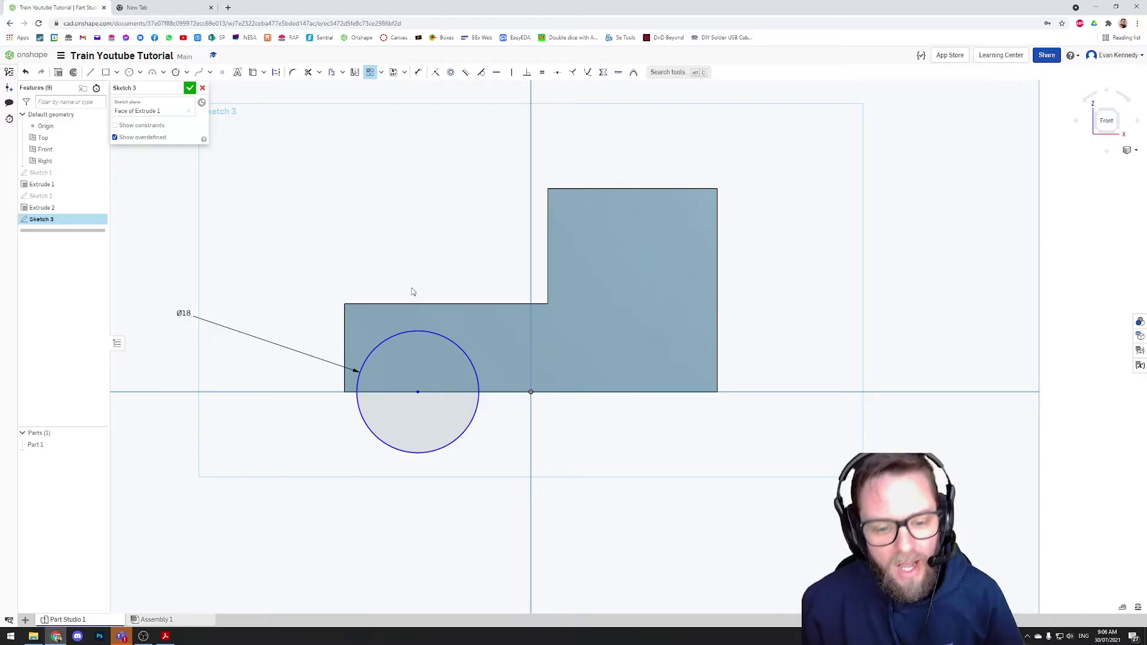
click(430, 337)
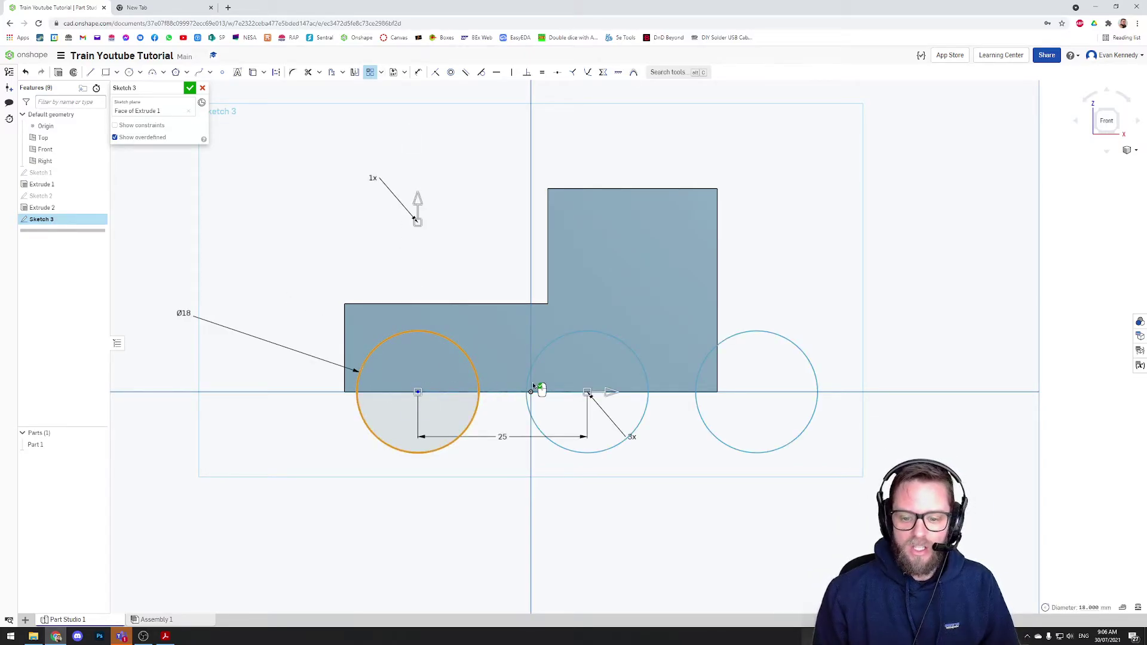
click(662, 465)
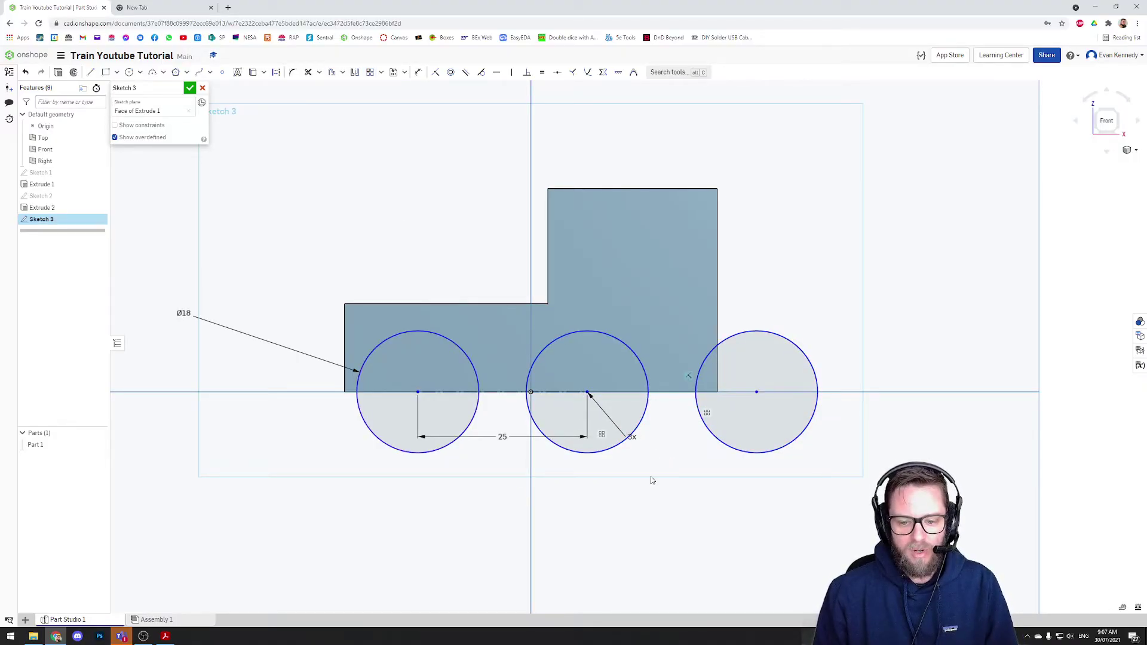
key(ctrl+z)
Start a linear pattern of the wheel circle again, try a vertical count of 2, and restore that count to 1.
click(370, 72)
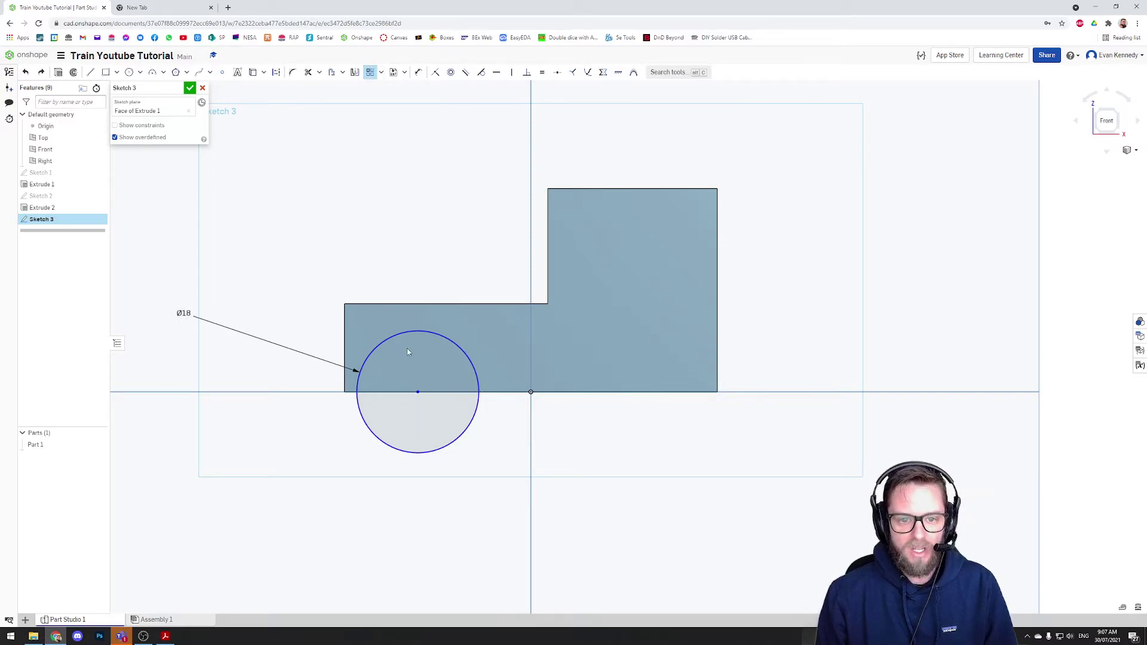
click(447, 336)
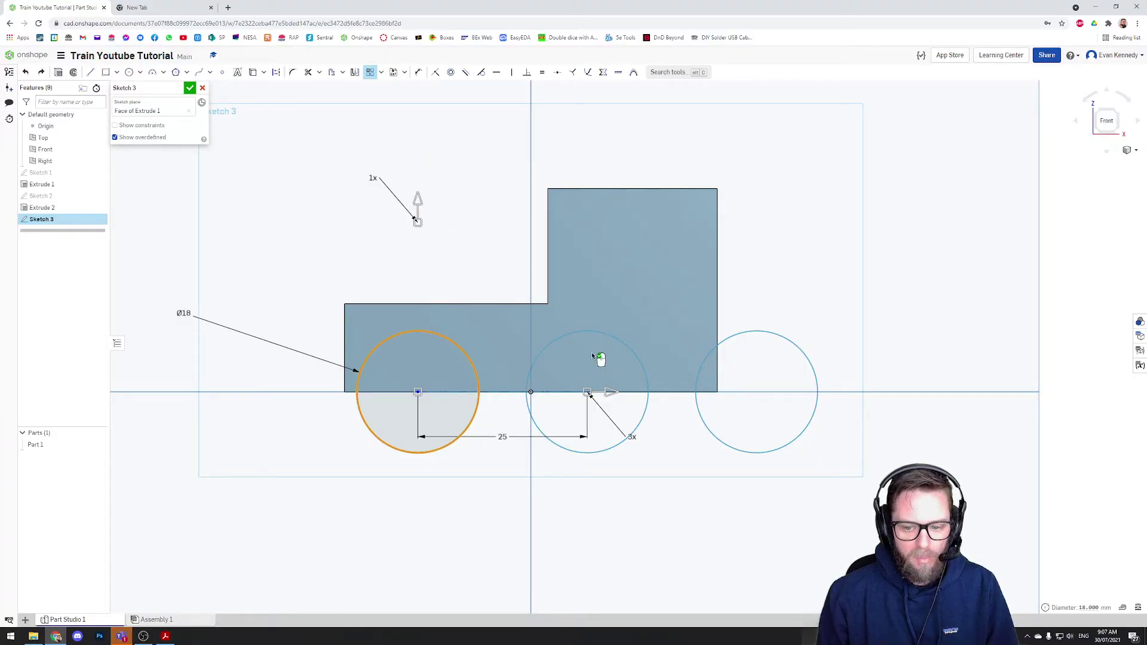
drag(635, 441, 645, 462)
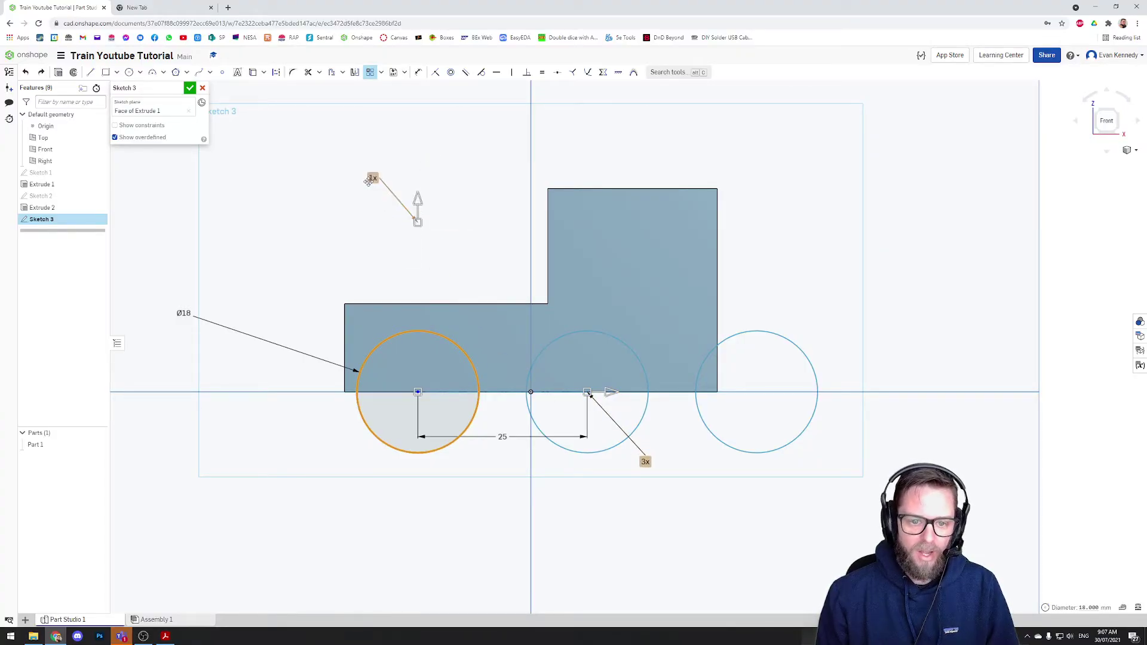
drag(367, 178, 370, 181)
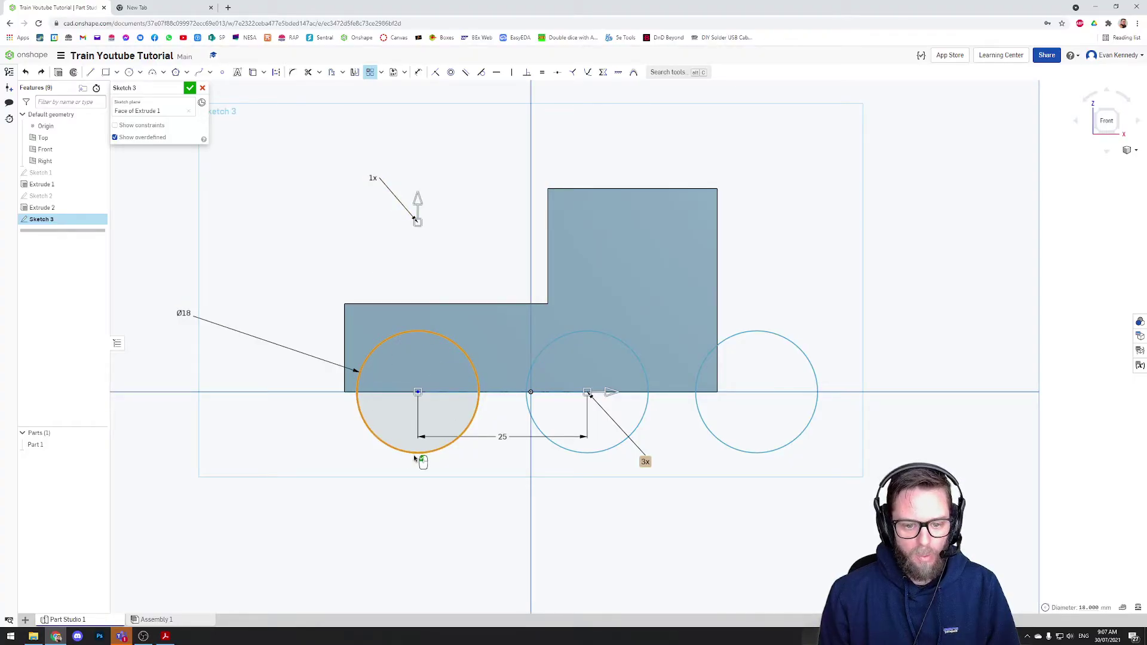
double_click(372, 178)
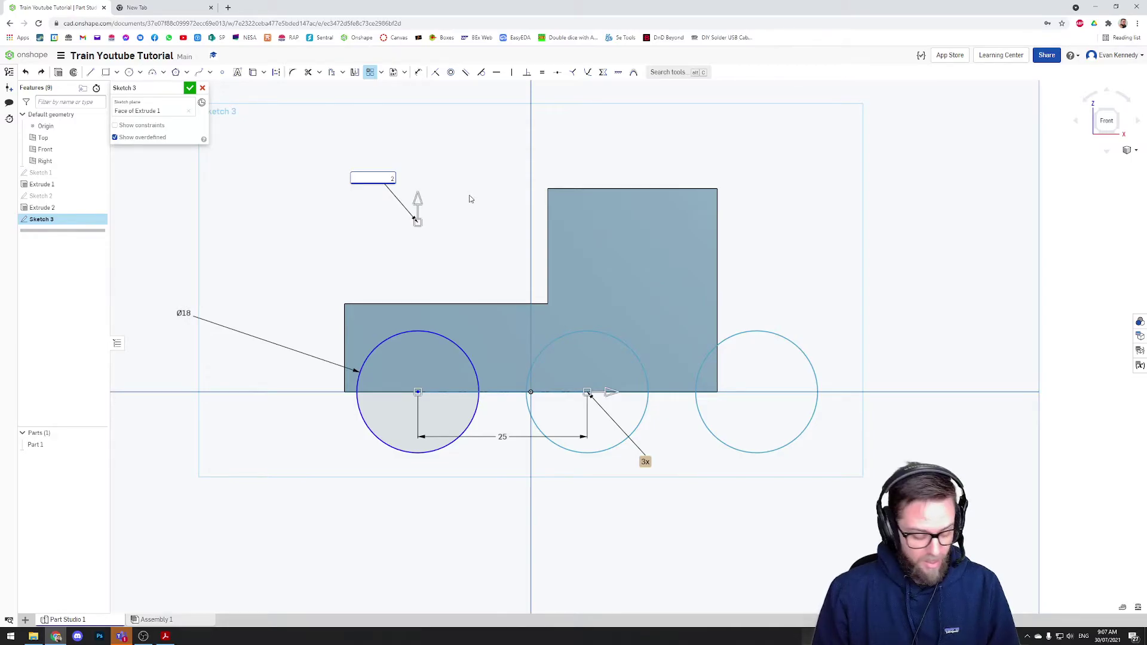
text(2)
key(Return)
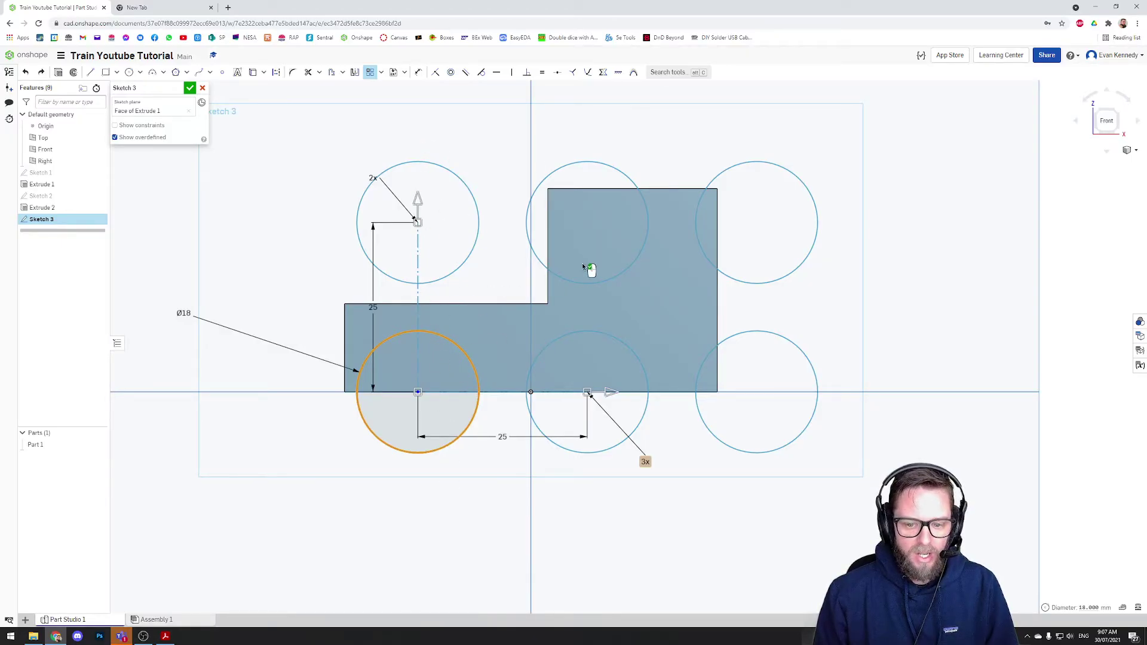
double_click(374, 178)
text(1)
key(Return)
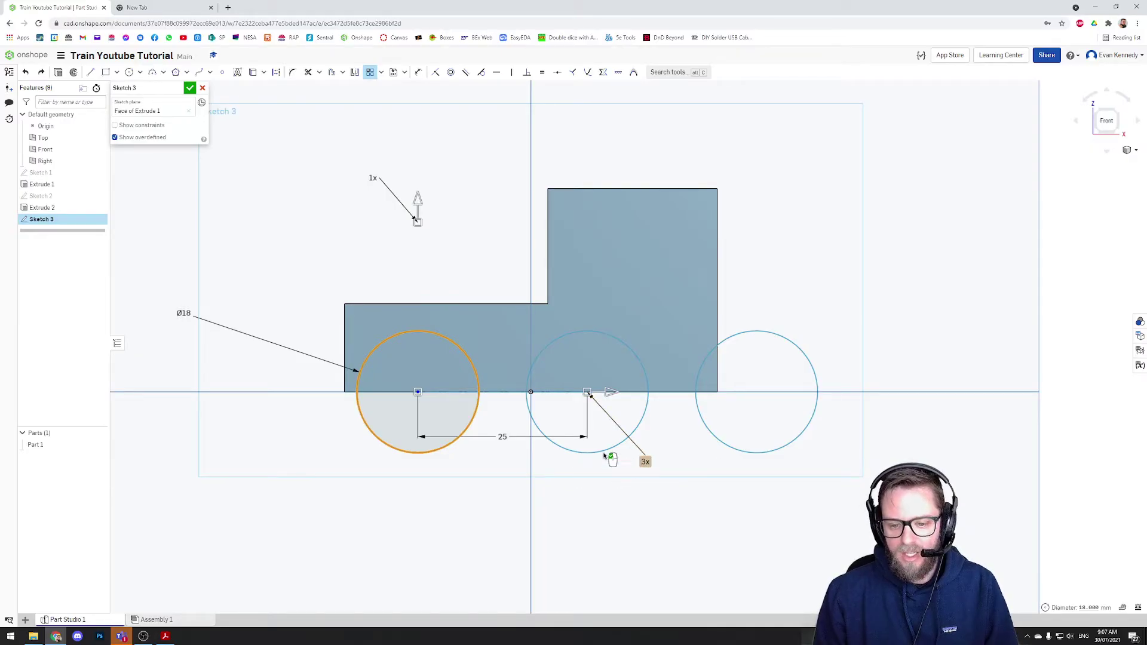
Try a horizontal pattern count of 2 for the wheel circle, with the second instance spaced about 31 mm away.
double_click(646, 463)
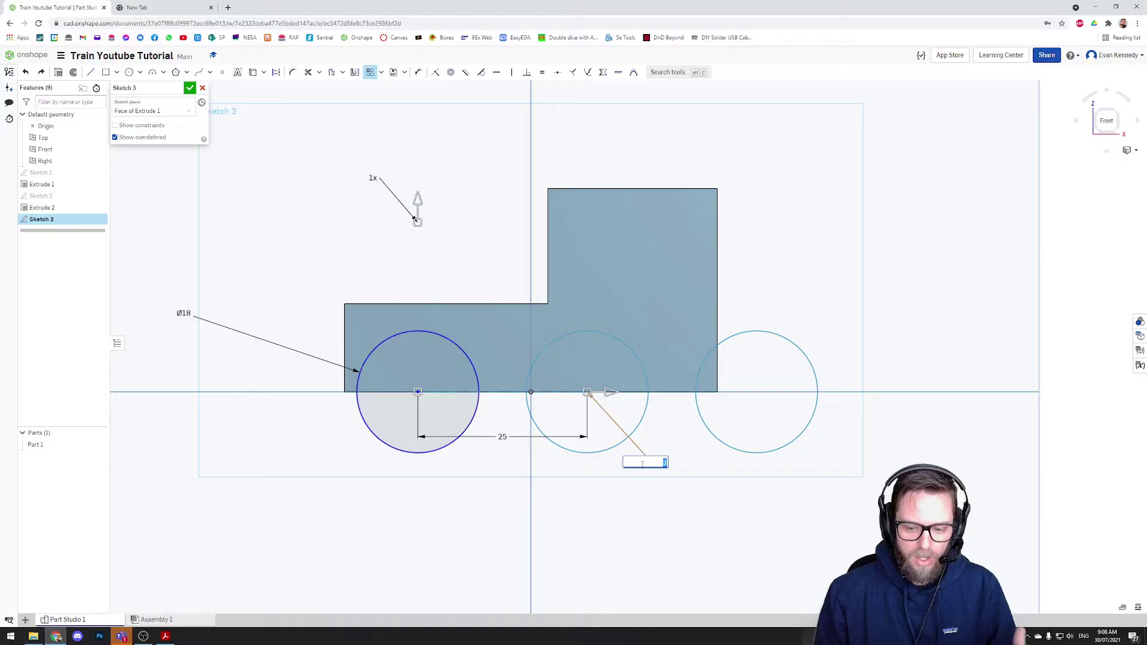
text(2)
key(Return)
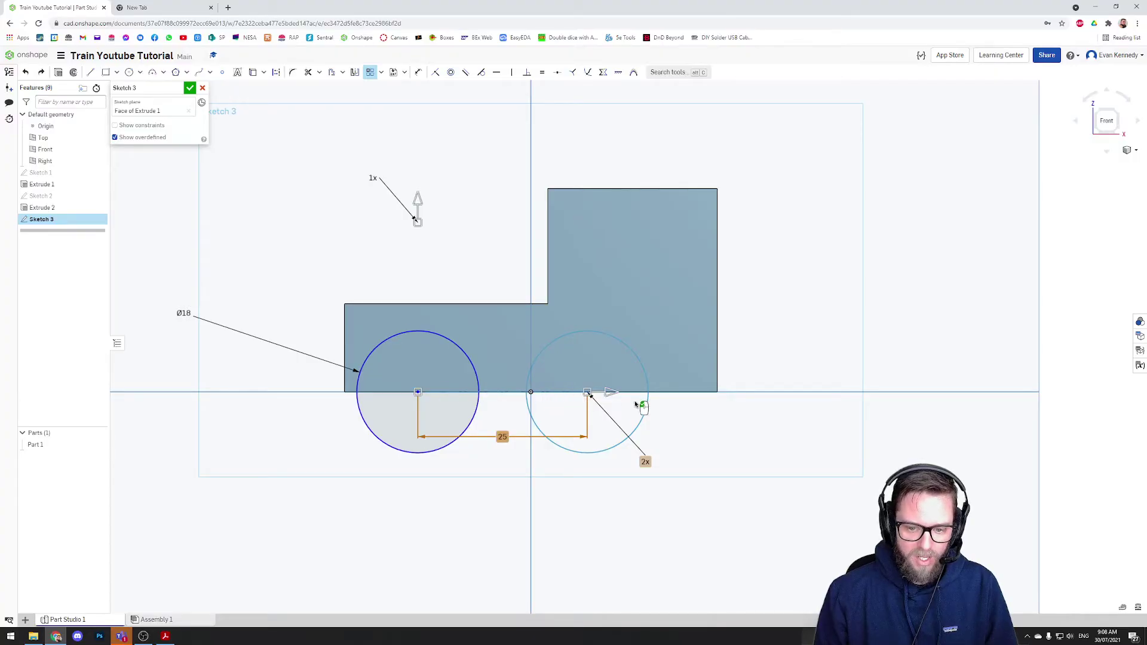
drag(613, 398, 655, 397)
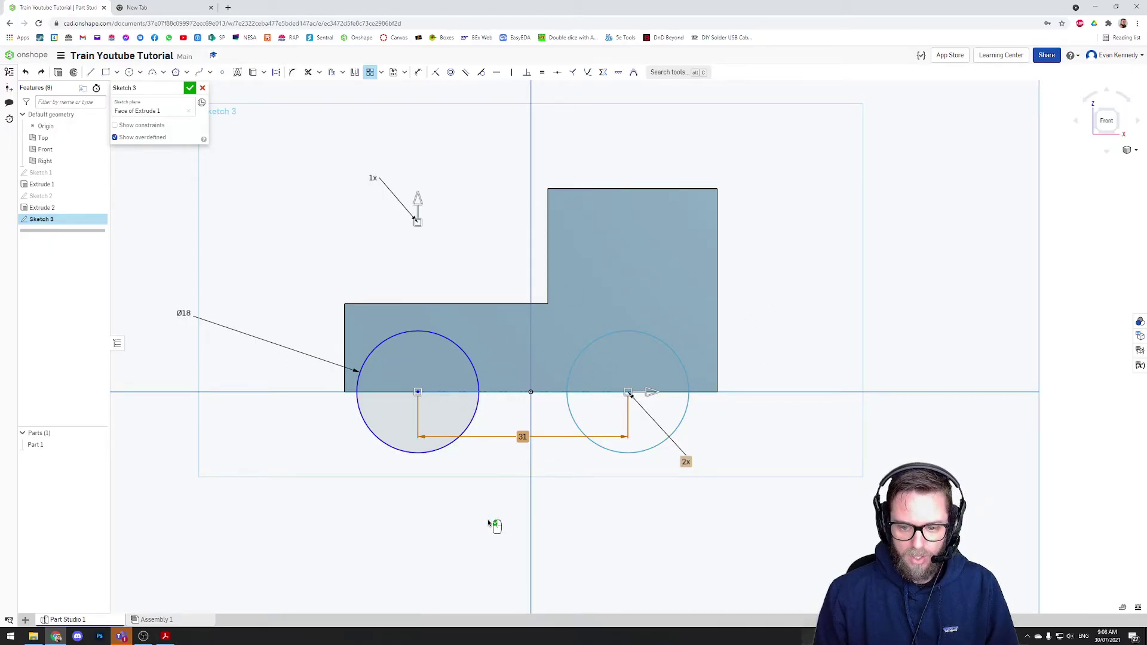
Dimension the wheel circle's center 12 mm from the vertical end edge of the block's low part.
key(u)
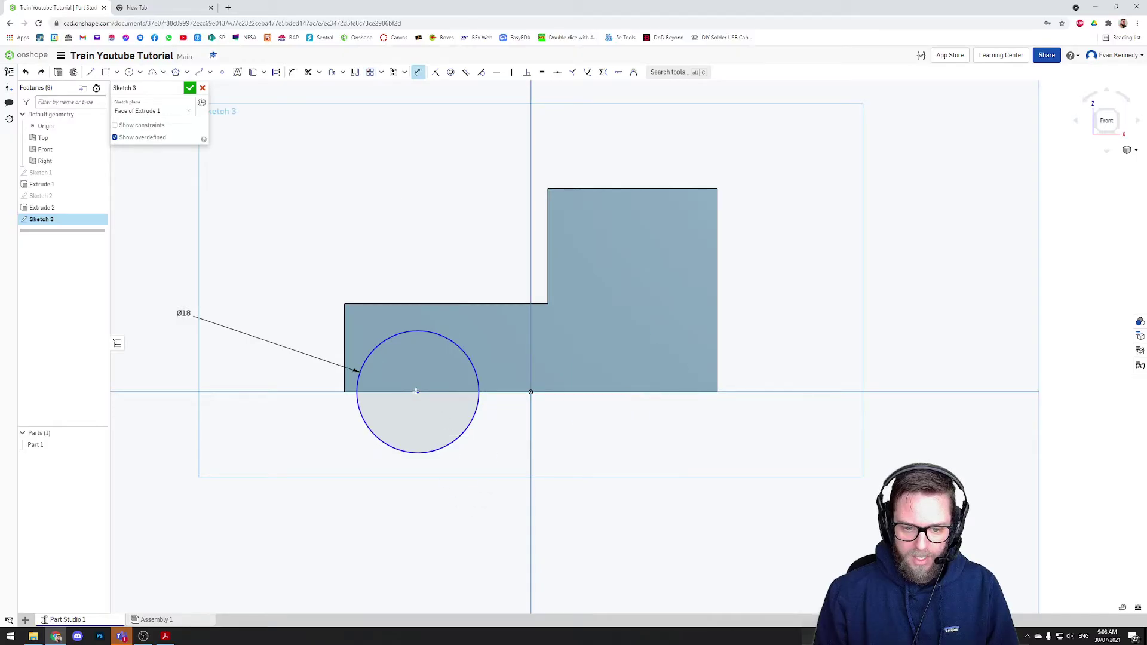
click(418, 392)
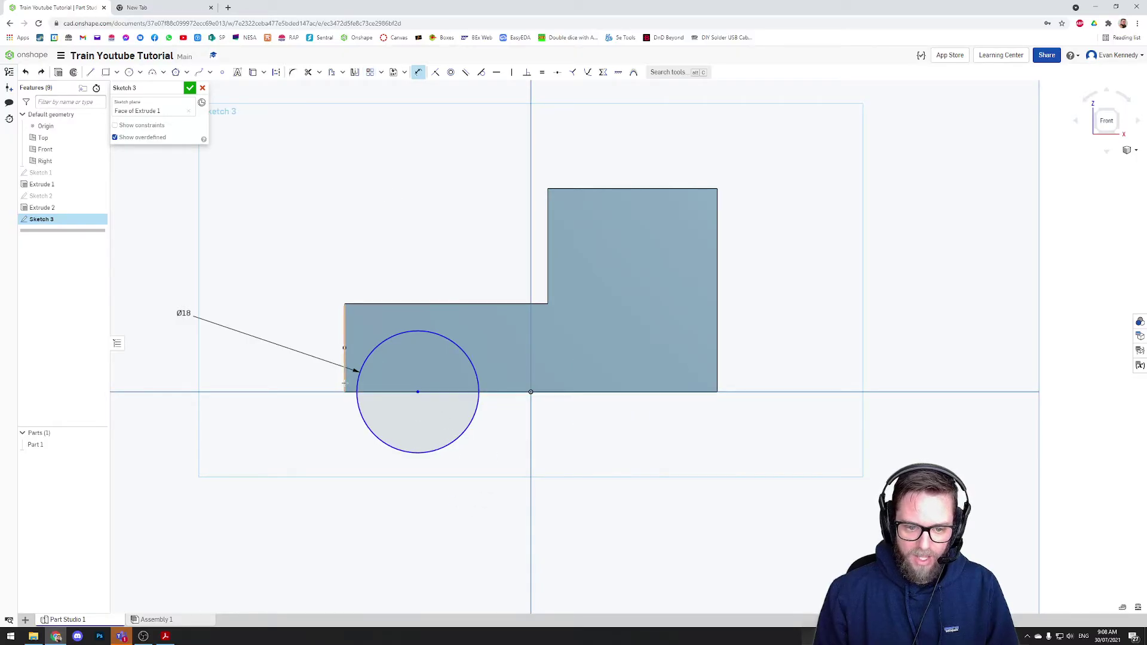
click(344, 382)
click(452, 510)
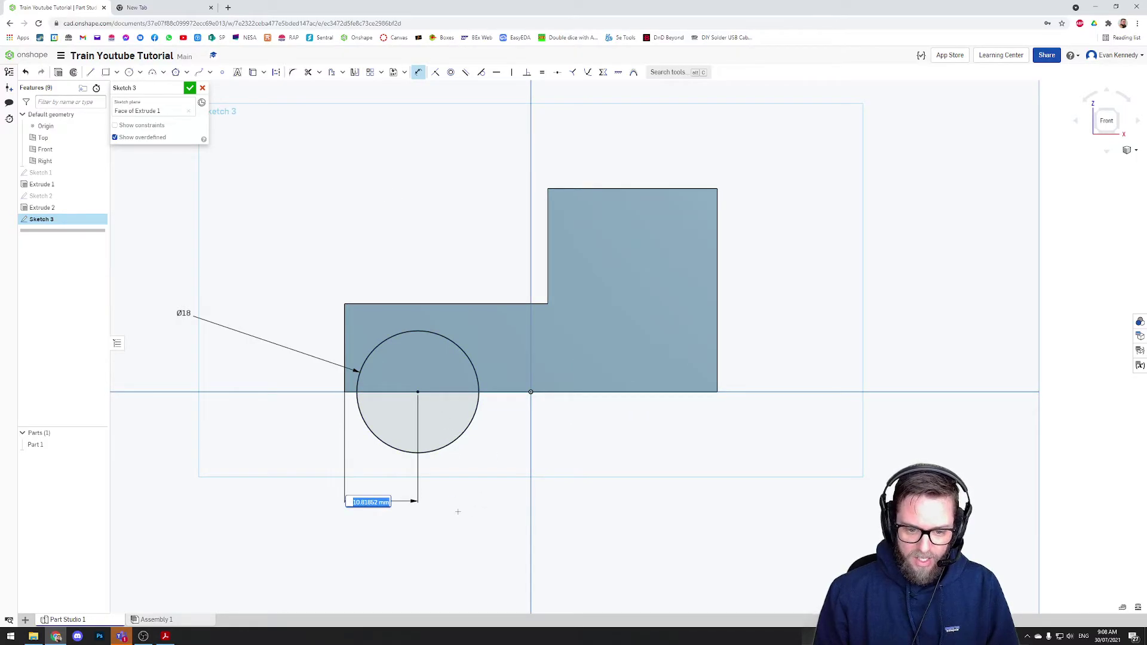
text(12)
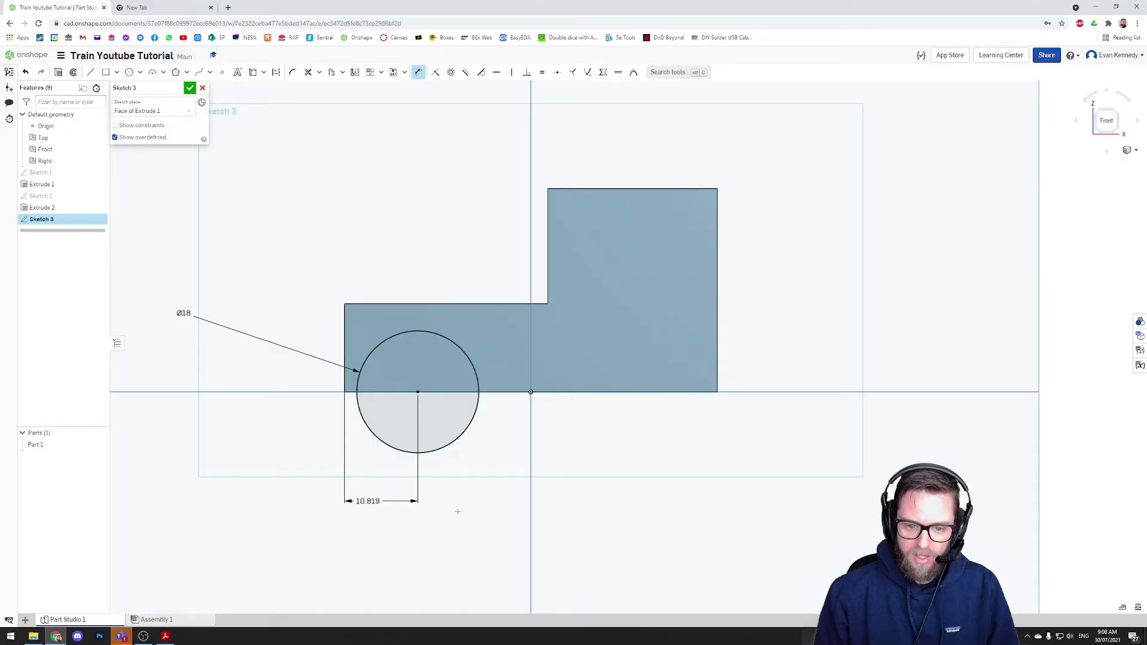
key(Return)
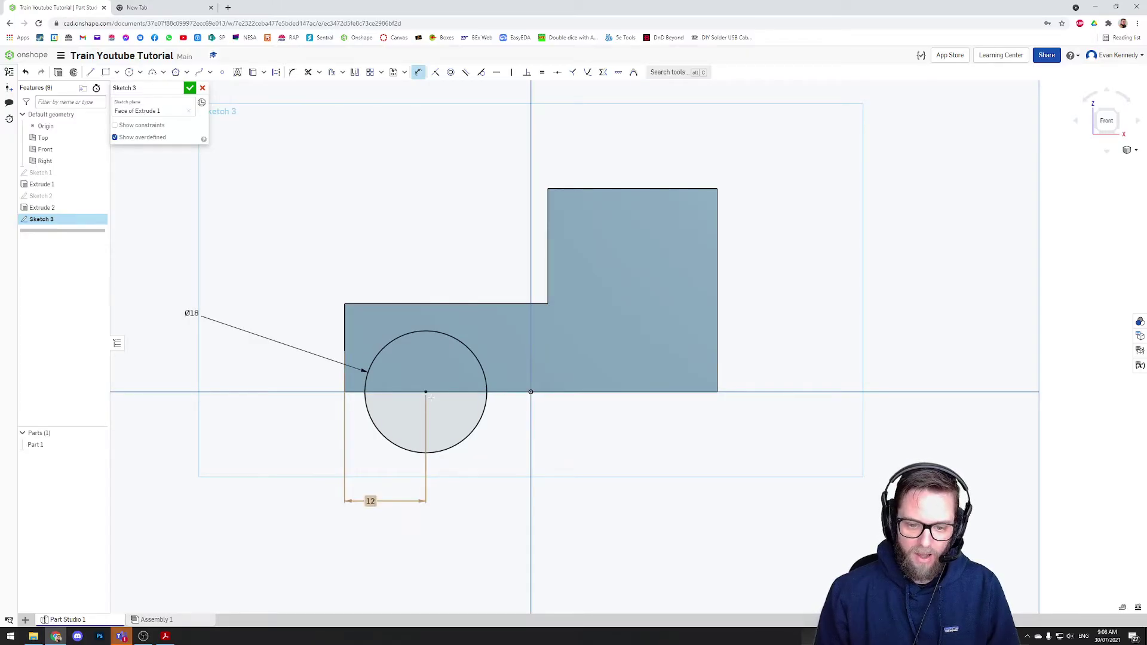
Start a linear pattern of the dimensioned wheel circle with 2 instances along the block's bottom edge.
click(370, 72)
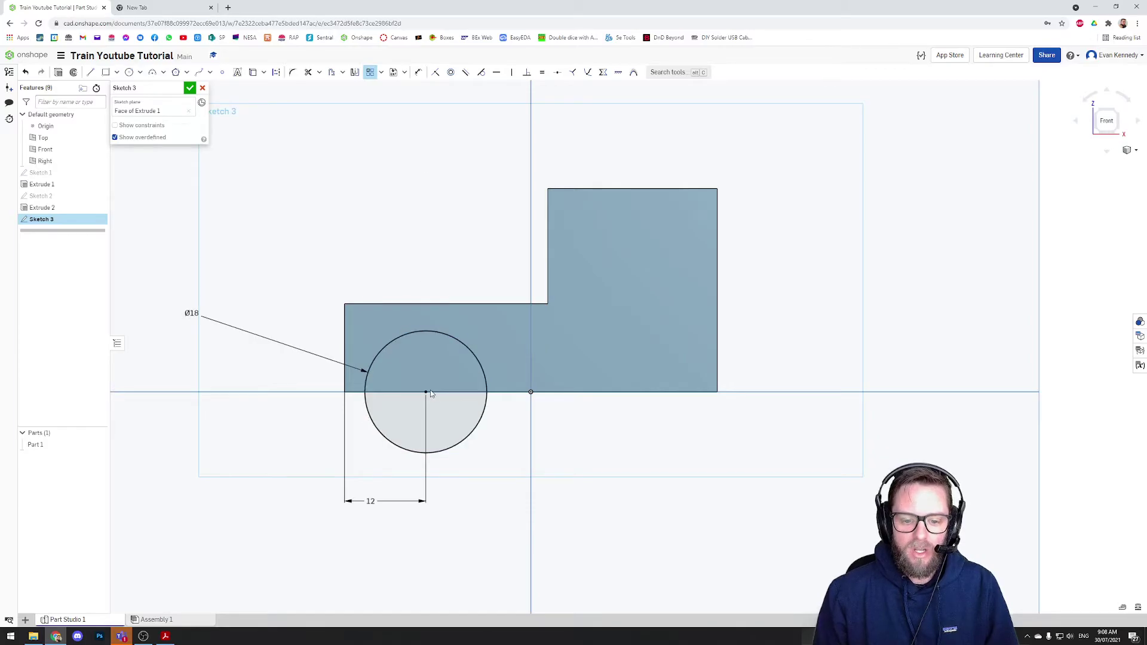
click(471, 353)
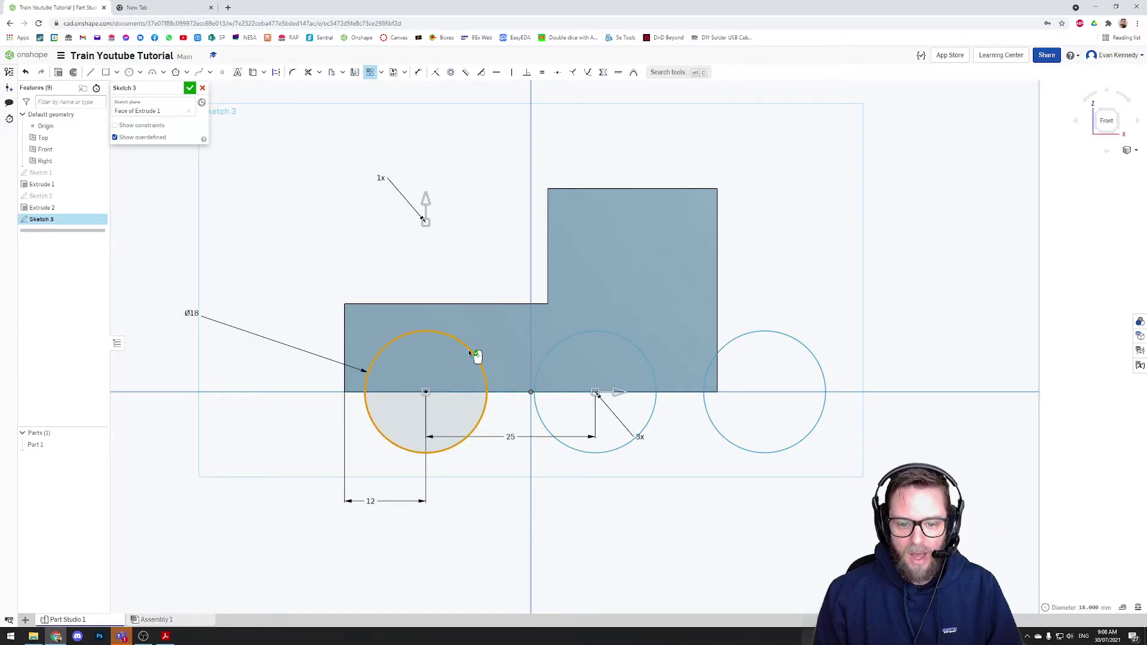
click(633, 435)
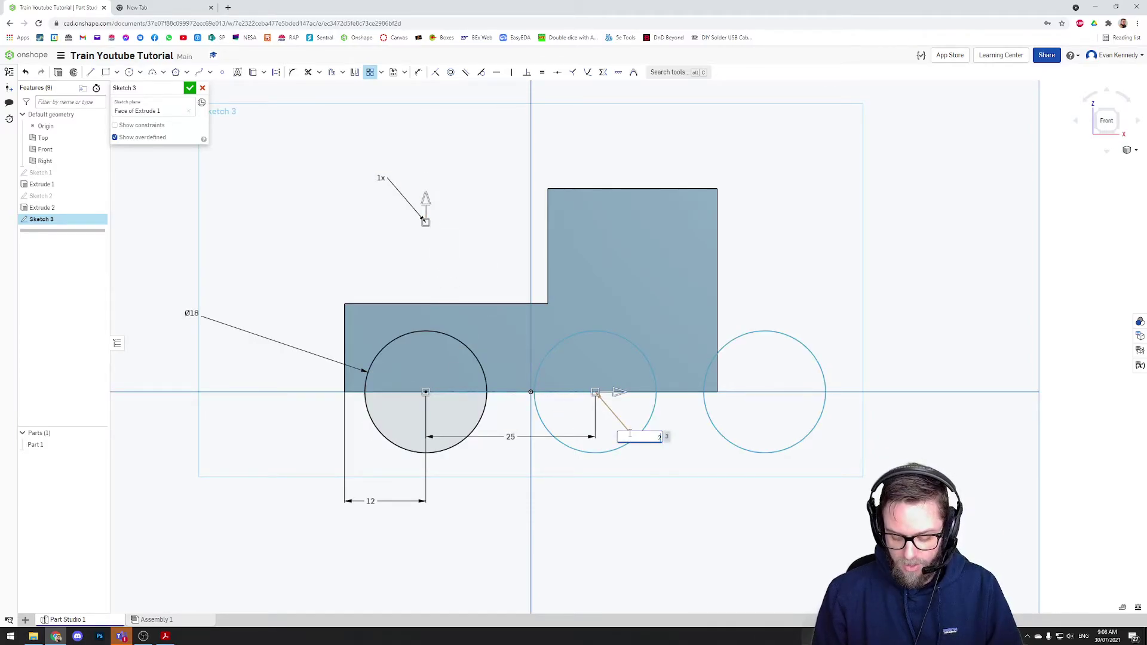
text(2)
key(Tab)
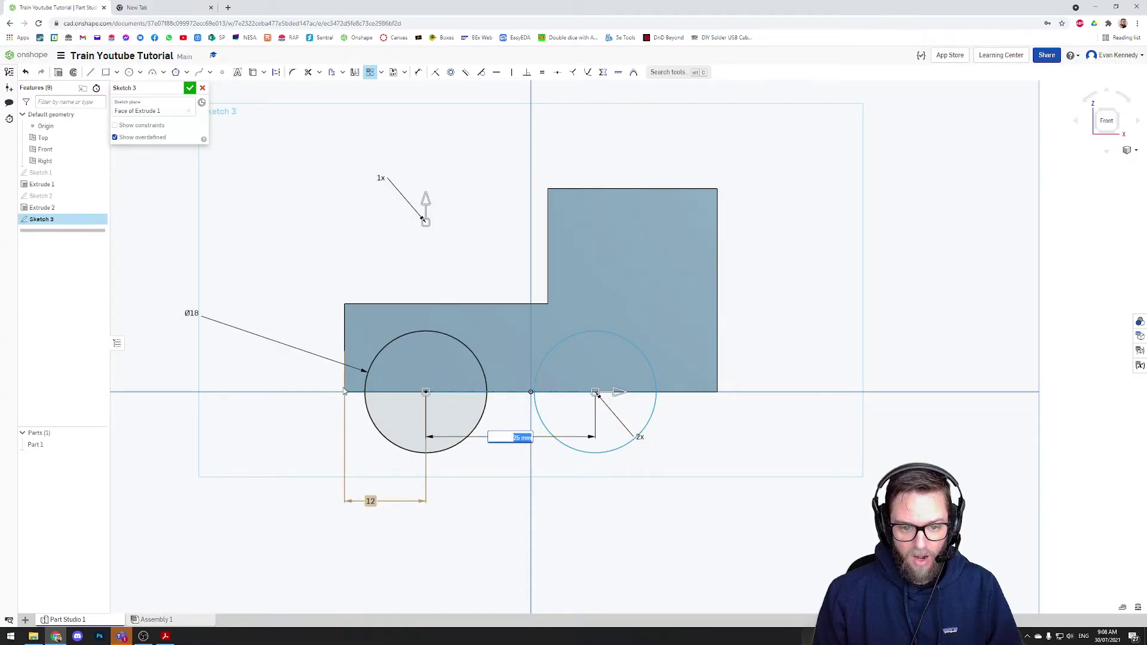
Try the expression 50-12-12 as the horizontal spacing between the two wheel circles.
text(50)
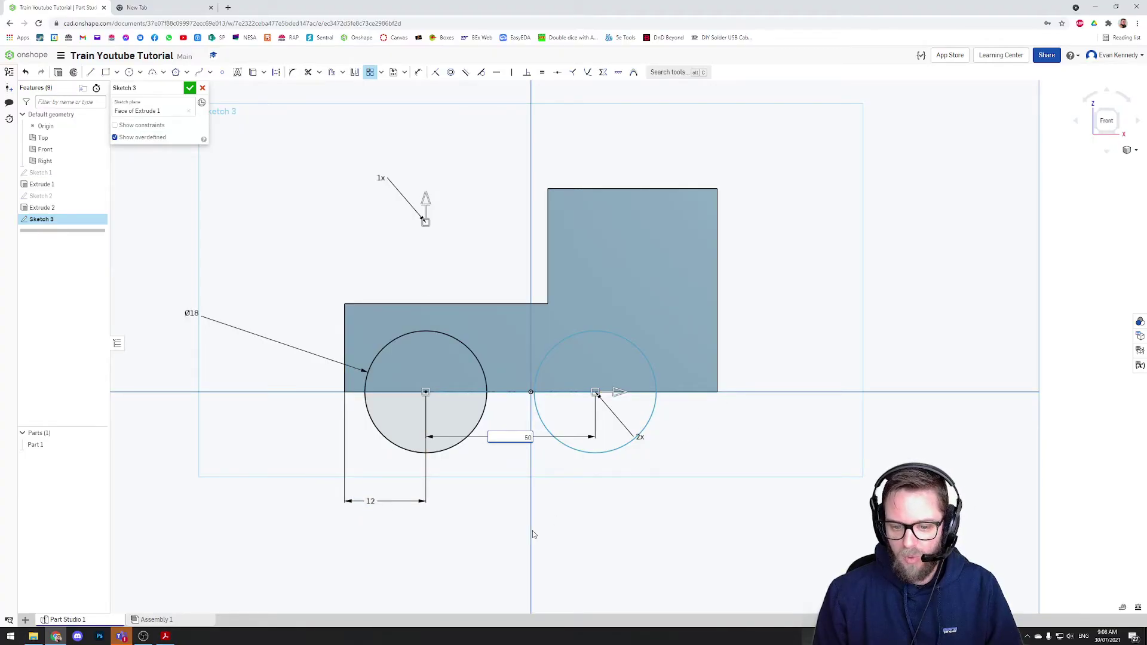
text(-12-12)
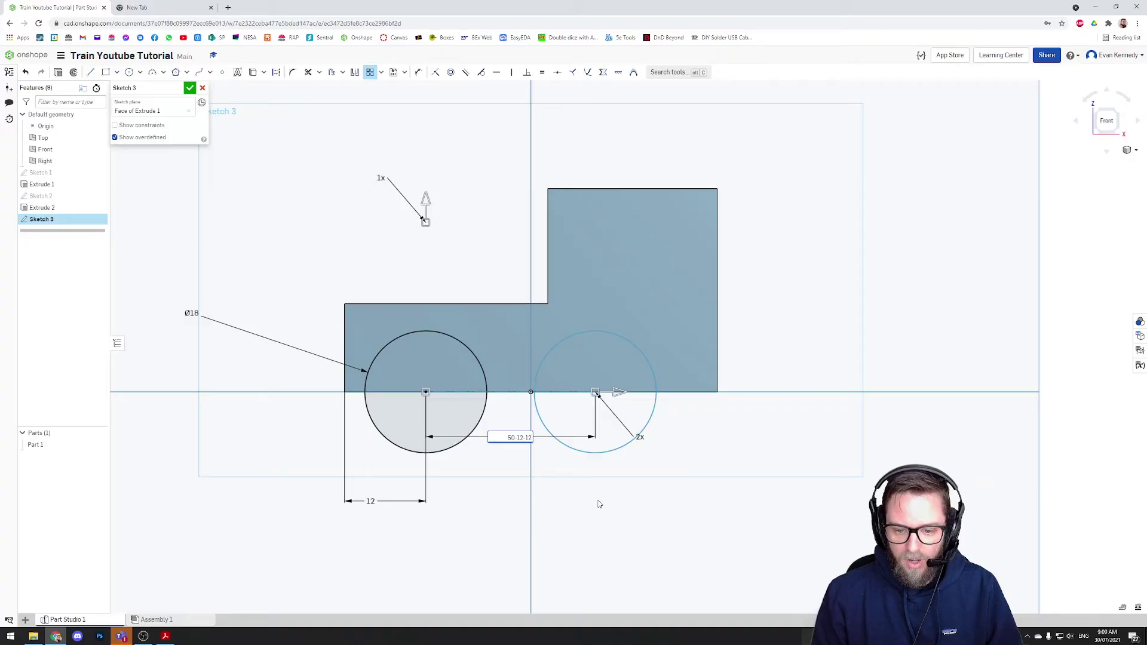
key(Return)
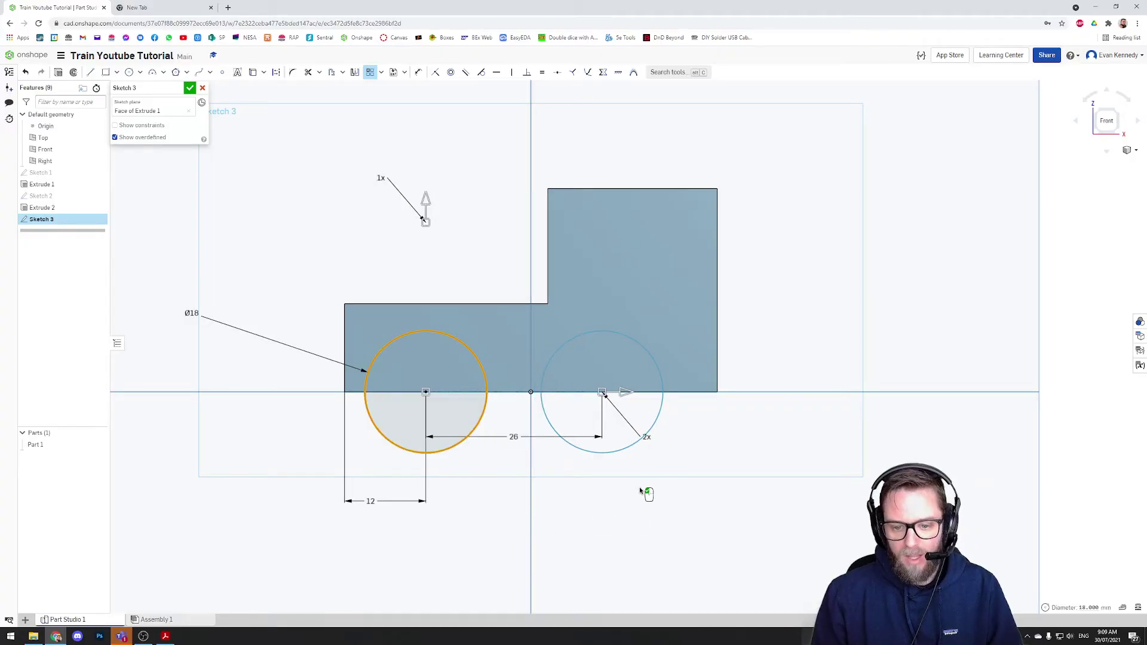
Move the pattern's spacing dimension below the wheels and set it to 31 mm.
drag(511, 436, 518, 479)
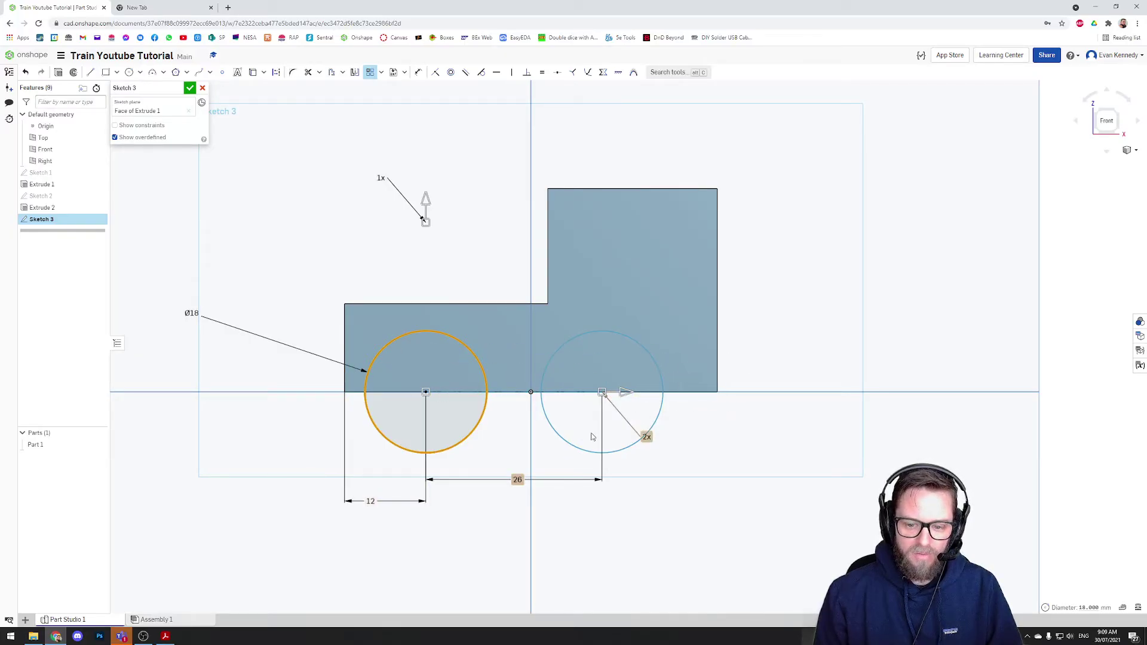
double_click(519, 478)
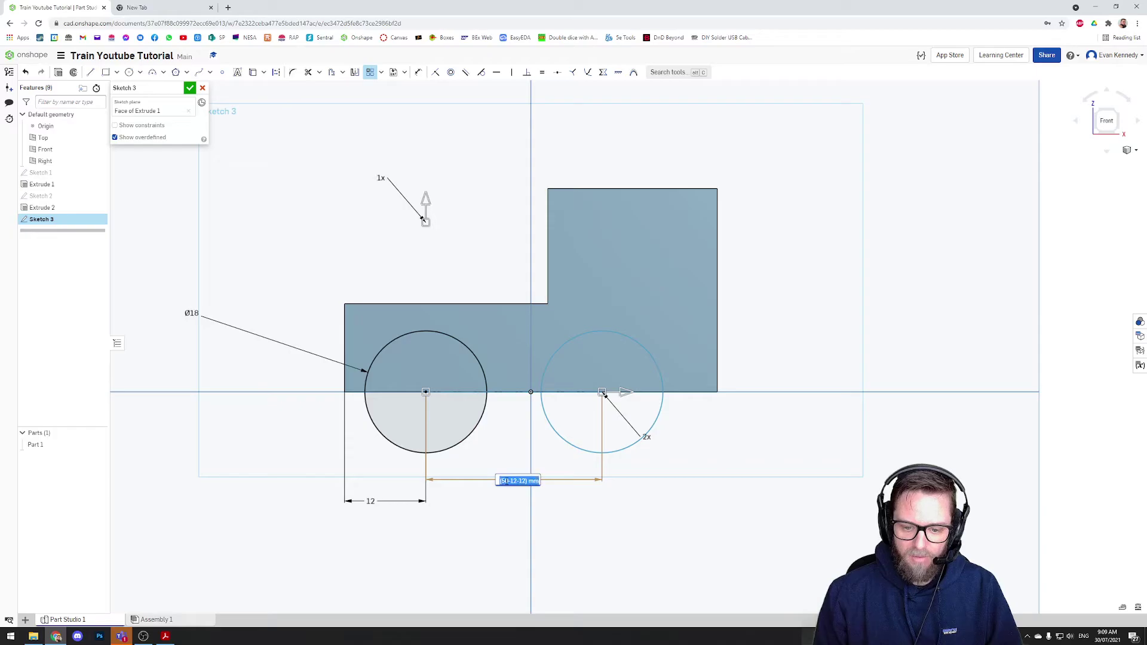
text(31)
key(Return)
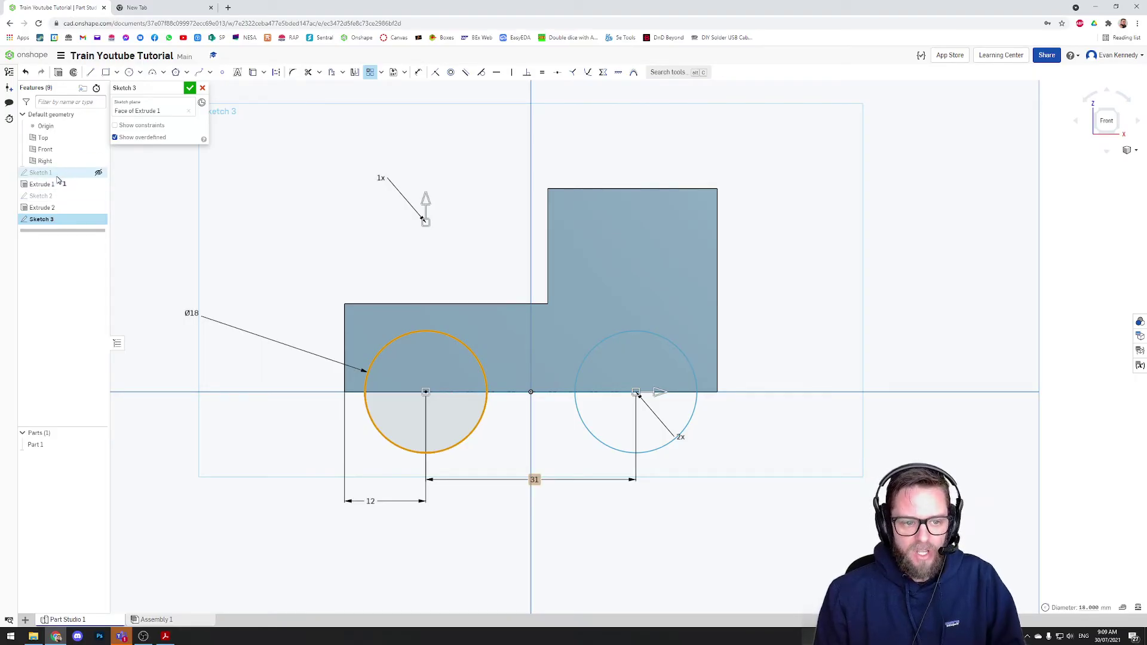
Show Sketch 1, examine it with the block at an angle, and hide the sketch again.
click(99, 174)
middle_drag(346, 174, 341, 189)
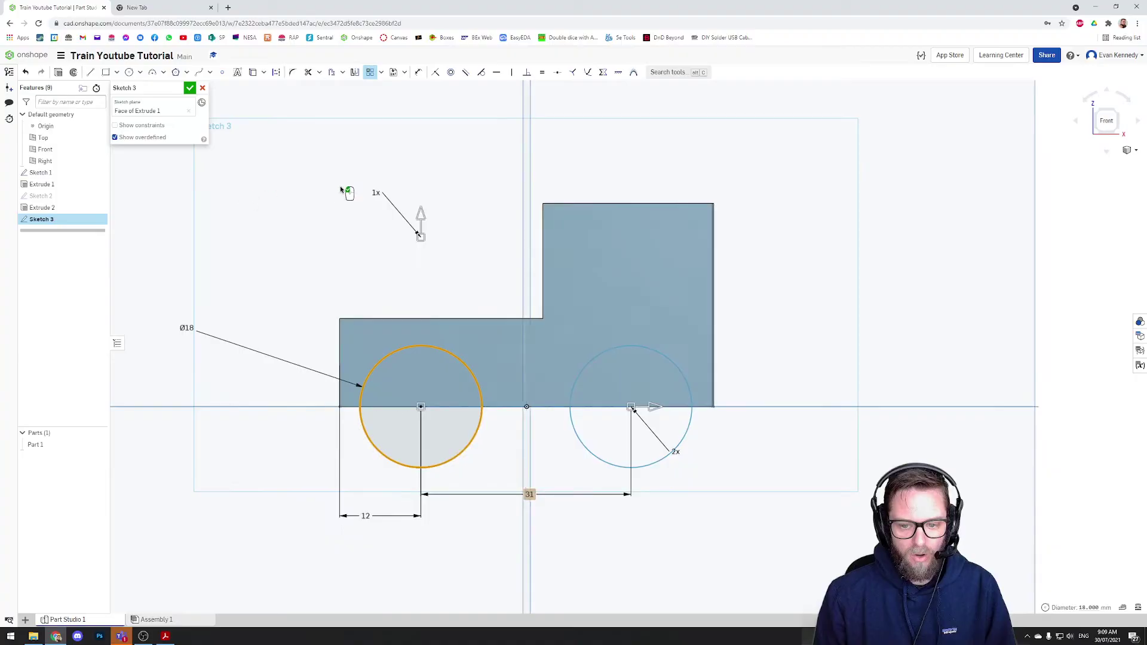
right_drag(342, 189, 341, 205)
right_click(41, 173)
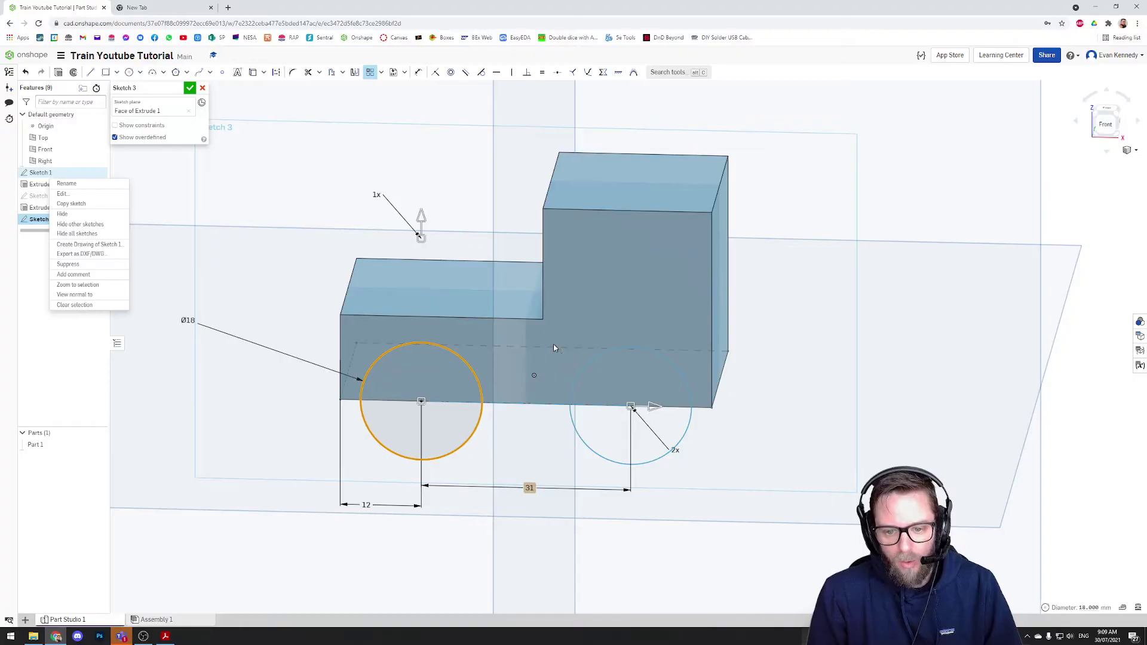
click(96, 174)
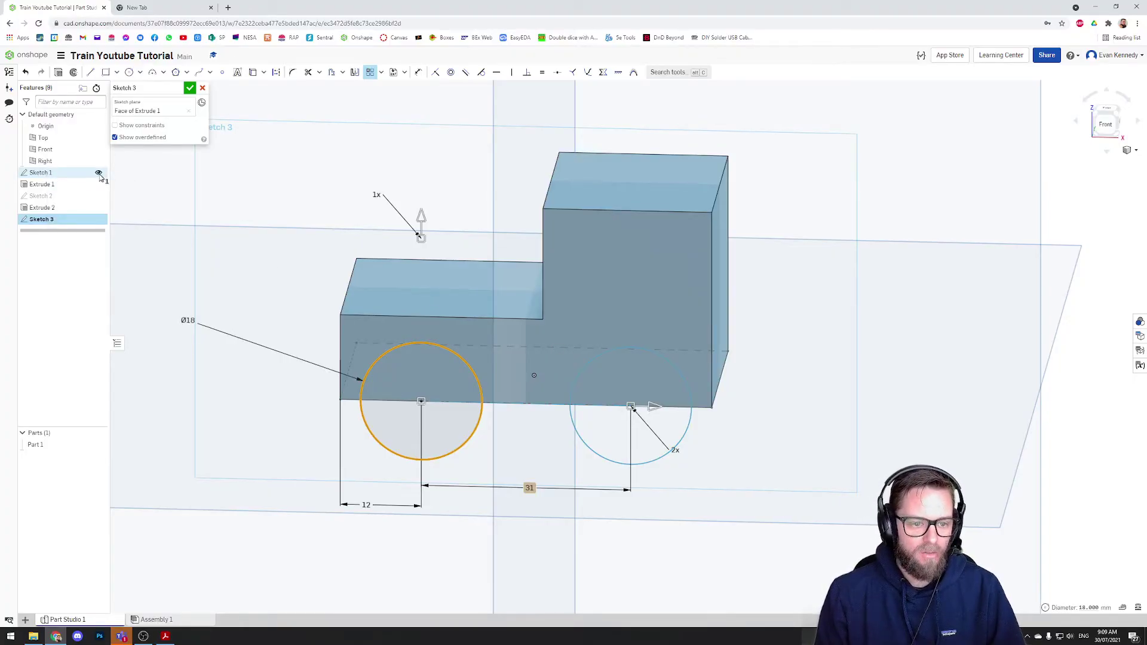
click(98, 173)
Accept the linear pattern to create the second wheel circle.
click(817, 444)
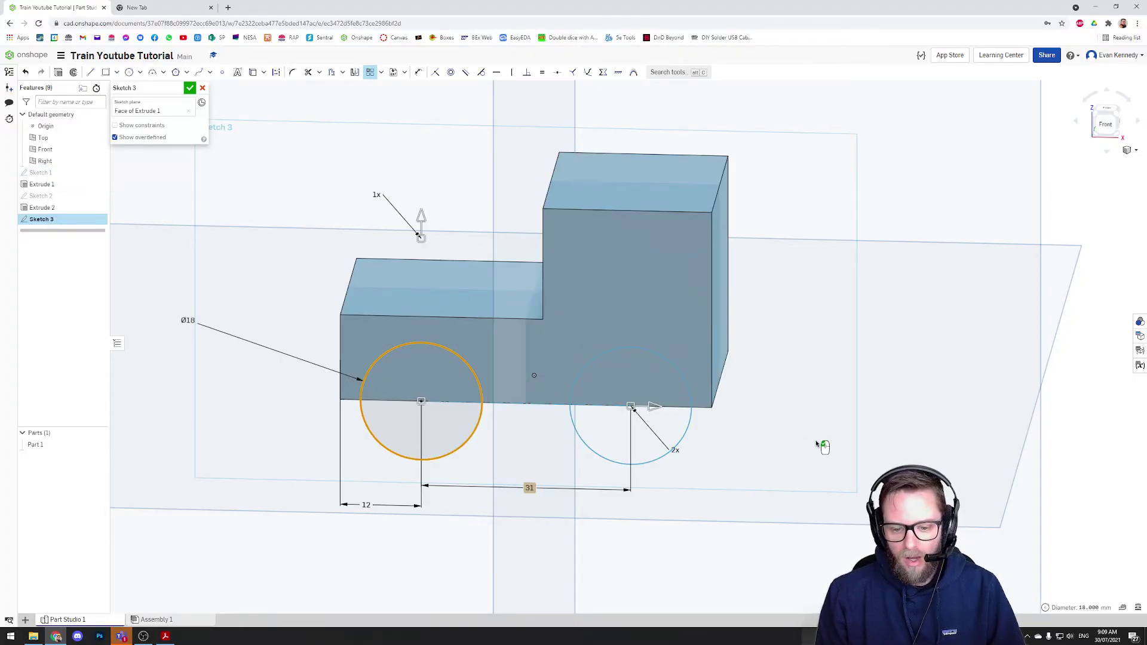
key(n)
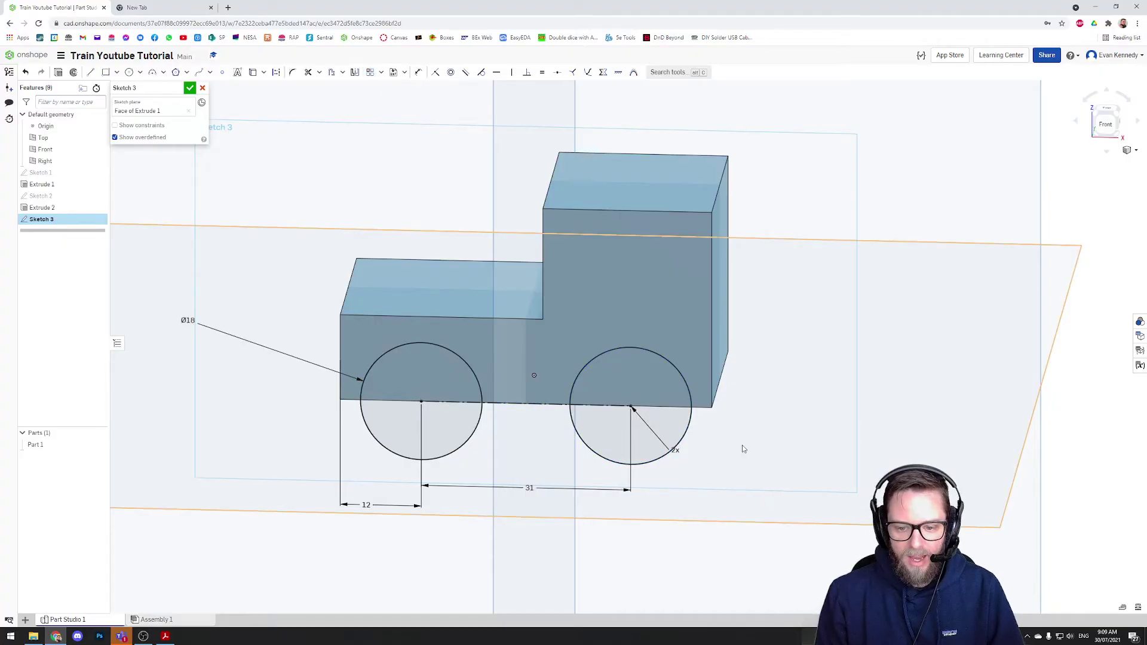
Finish the wheel sketch and start a Remove extrude on the upper halves of both wheel circles.
scroll(684, 325, down, 3)
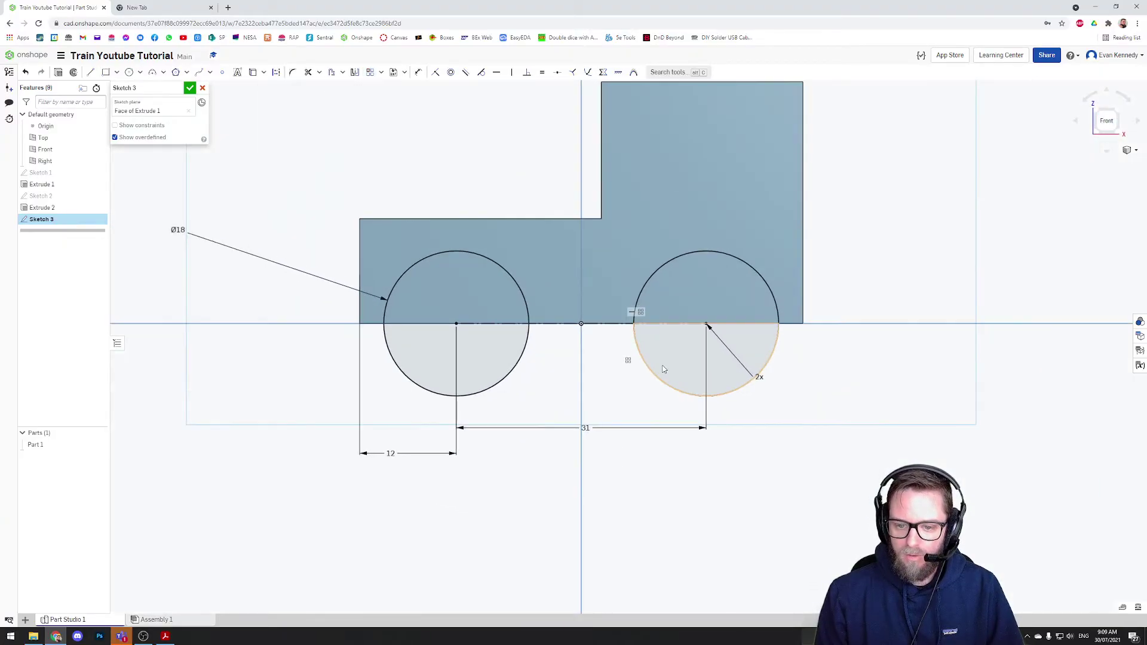
click(189, 88)
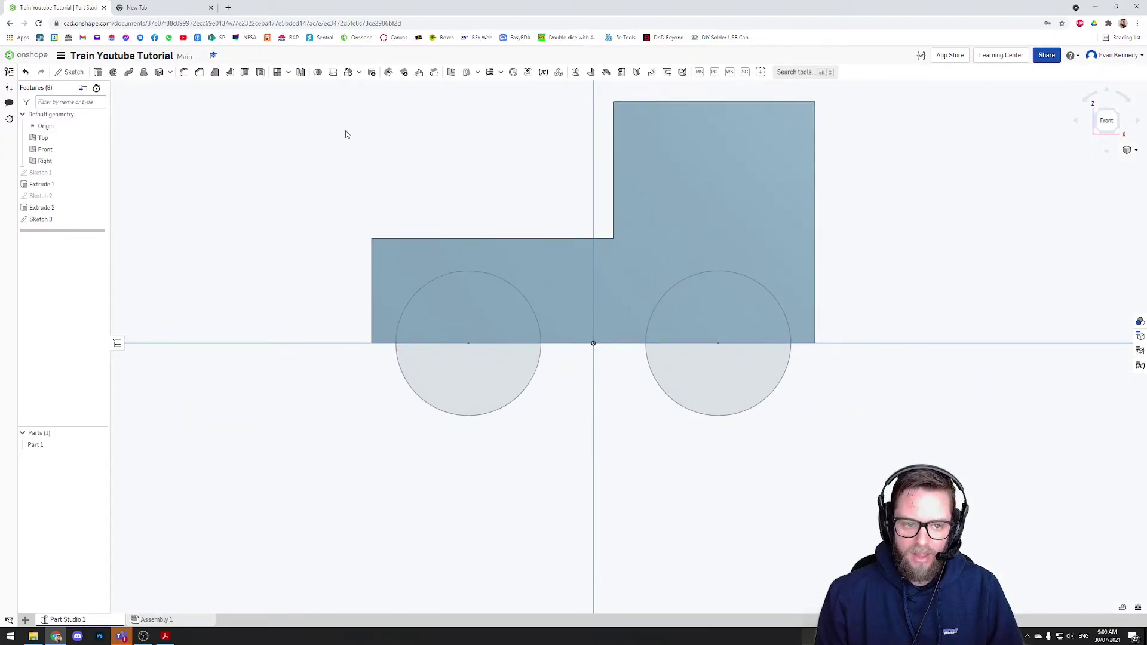
key(shift+7)
click(98, 72)
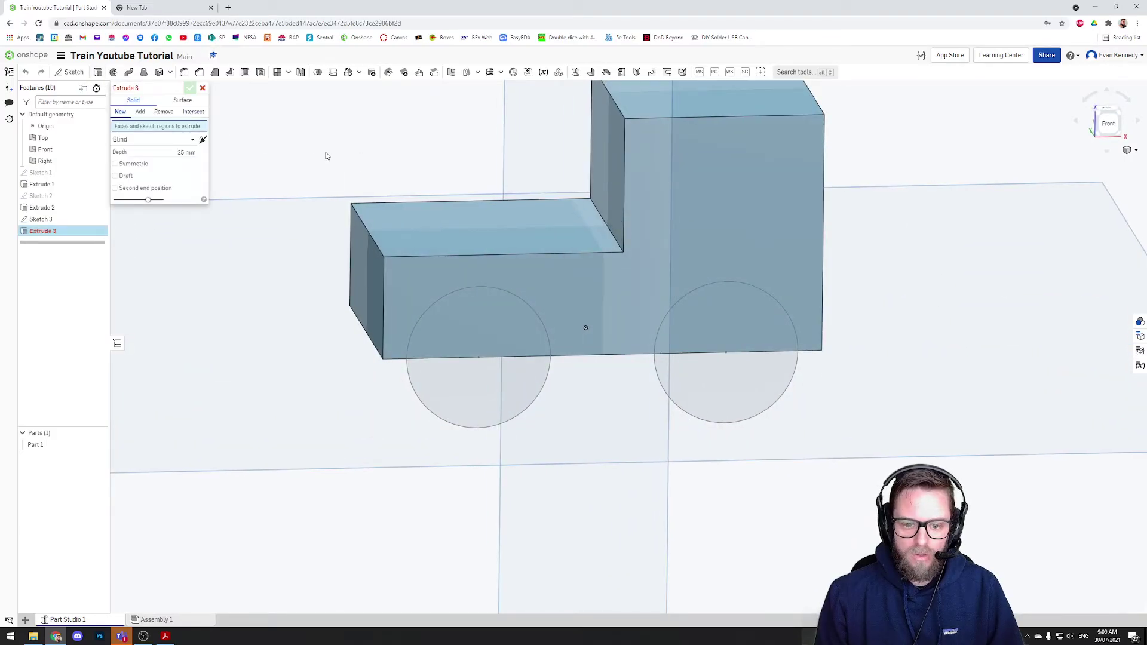
click(471, 328)
click(736, 330)
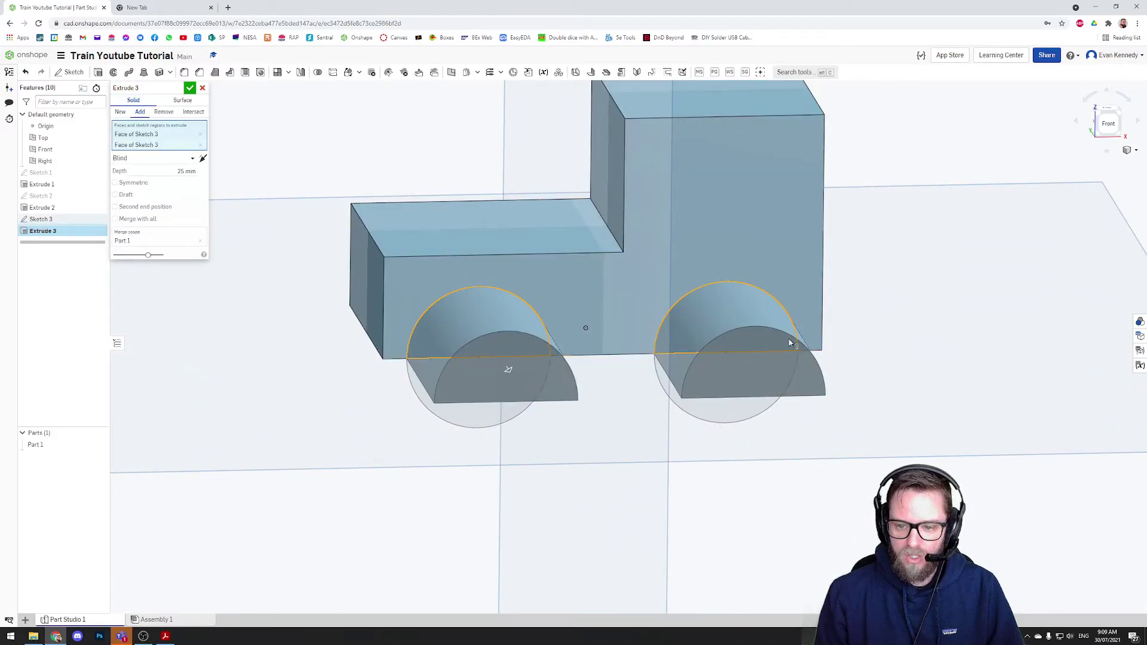
click(163, 112)
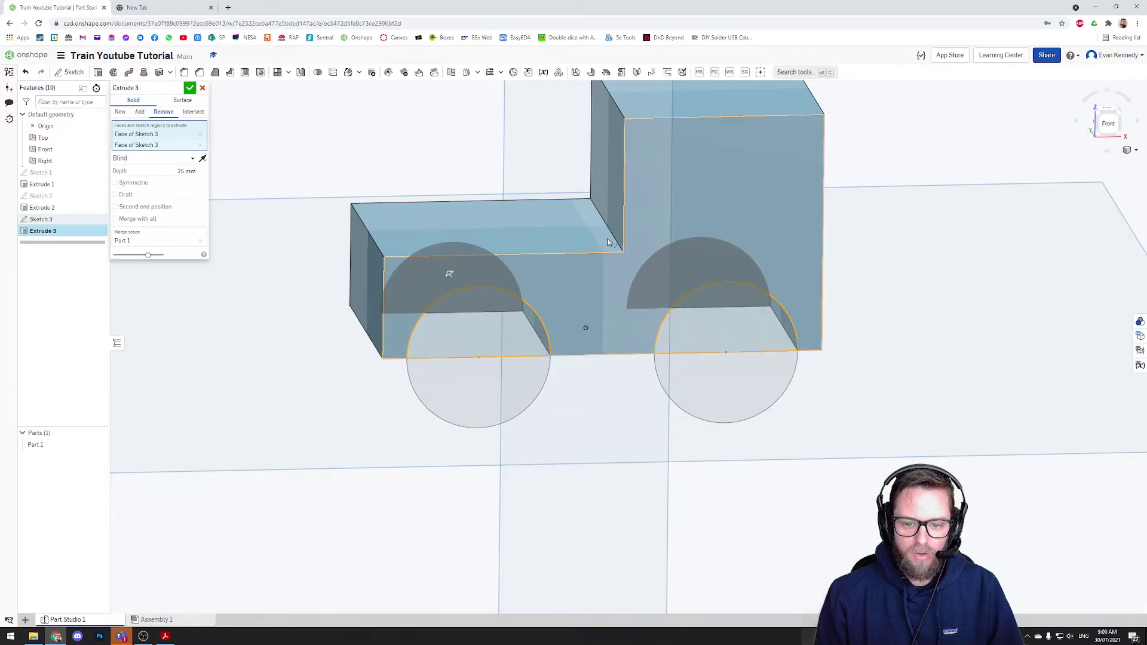
Set the wheel-arch cut depth to 5 mm and accept the extrude.
click(167, 172)
text(12)
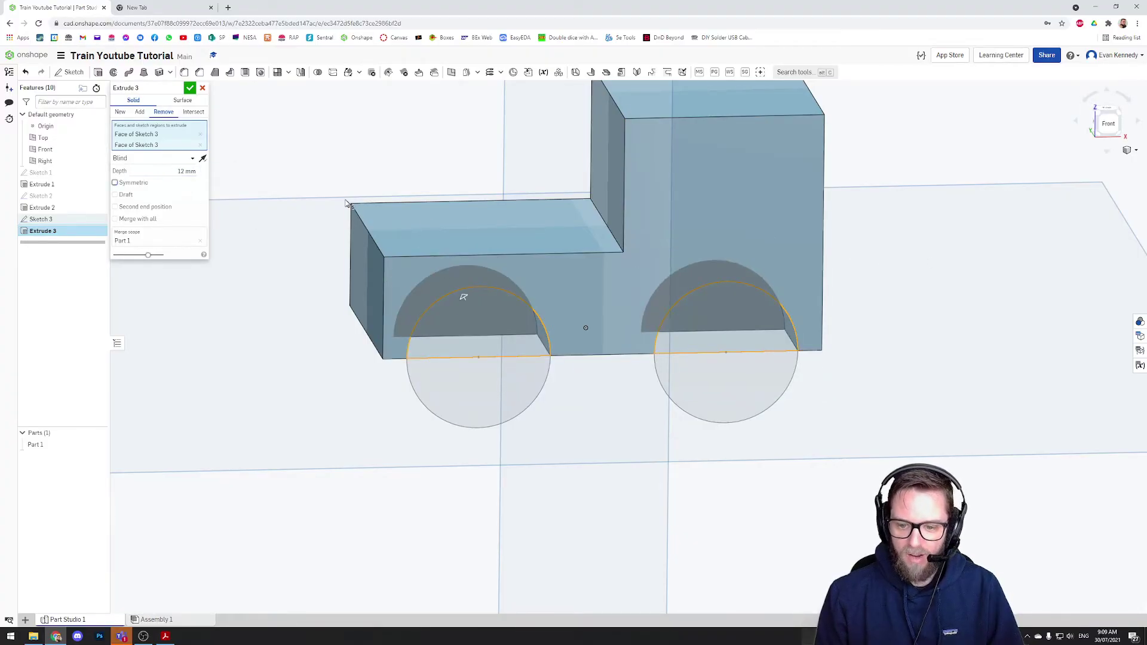
double_click(173, 172)
text(5)
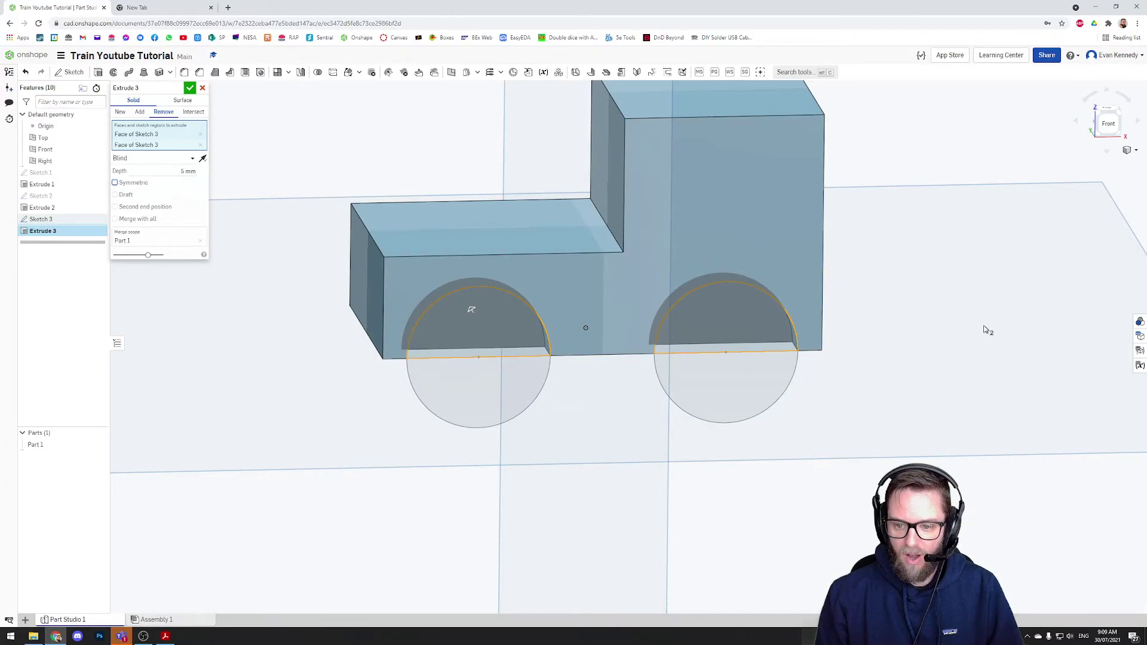
right_drag(983, 325, 970, 333)
click(189, 88)
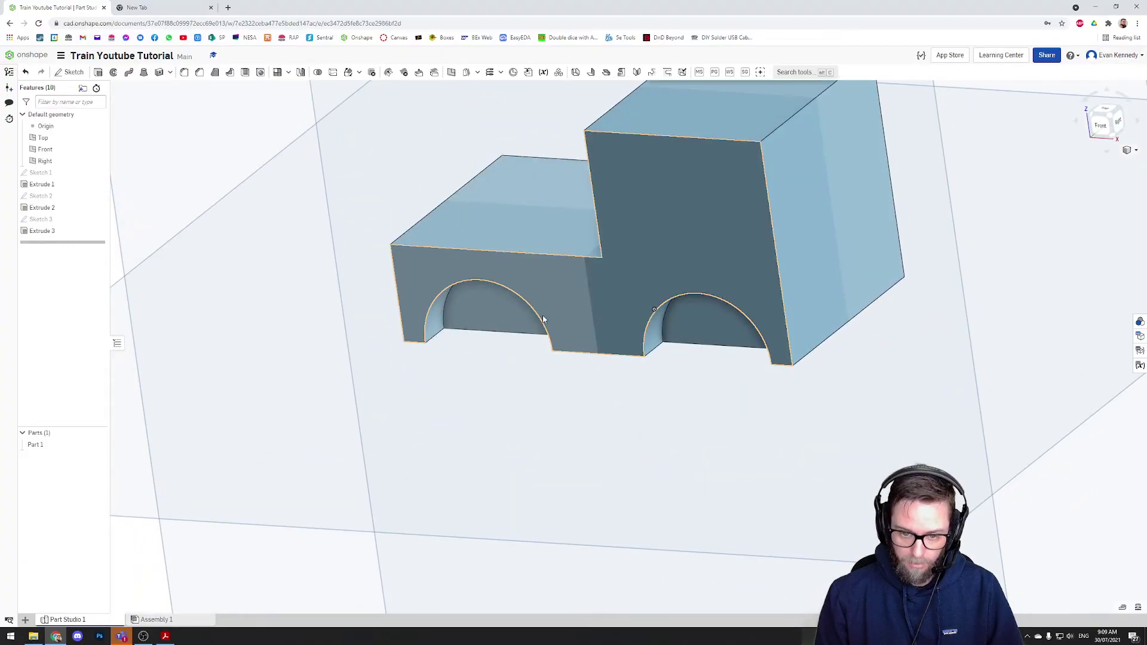
Examine the wheel-arch cuts and the Front plane running through the middle of the block from several angles.
scroll(604, 341, down, 2)
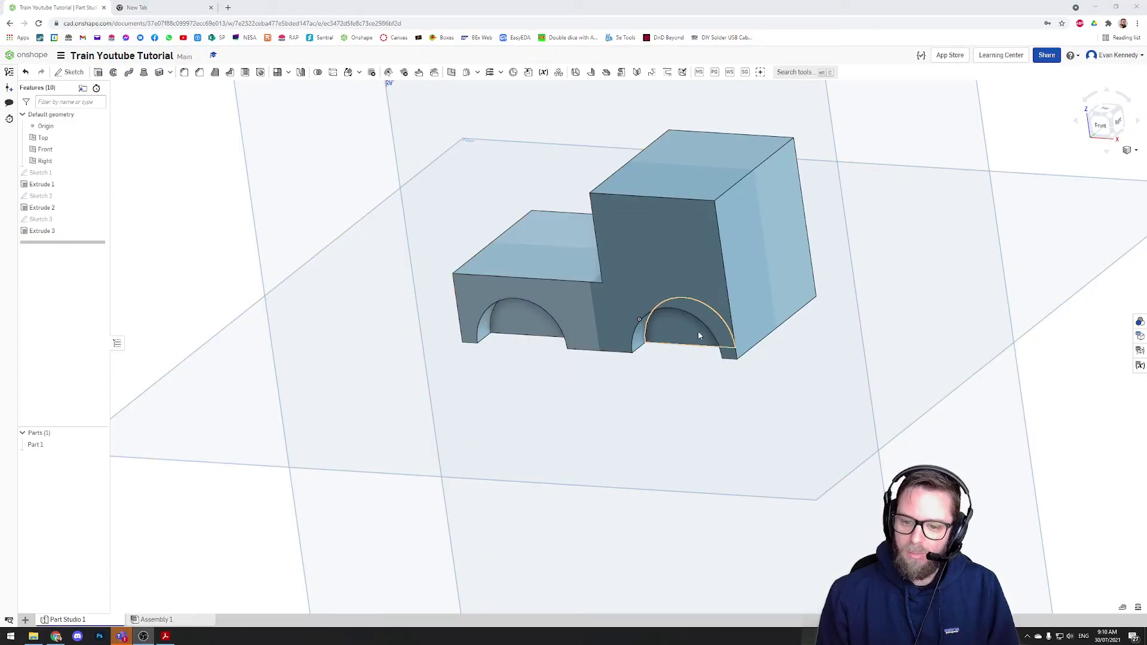
right_drag(720, 336, 908, 357)
scroll(538, 340, down, 2)
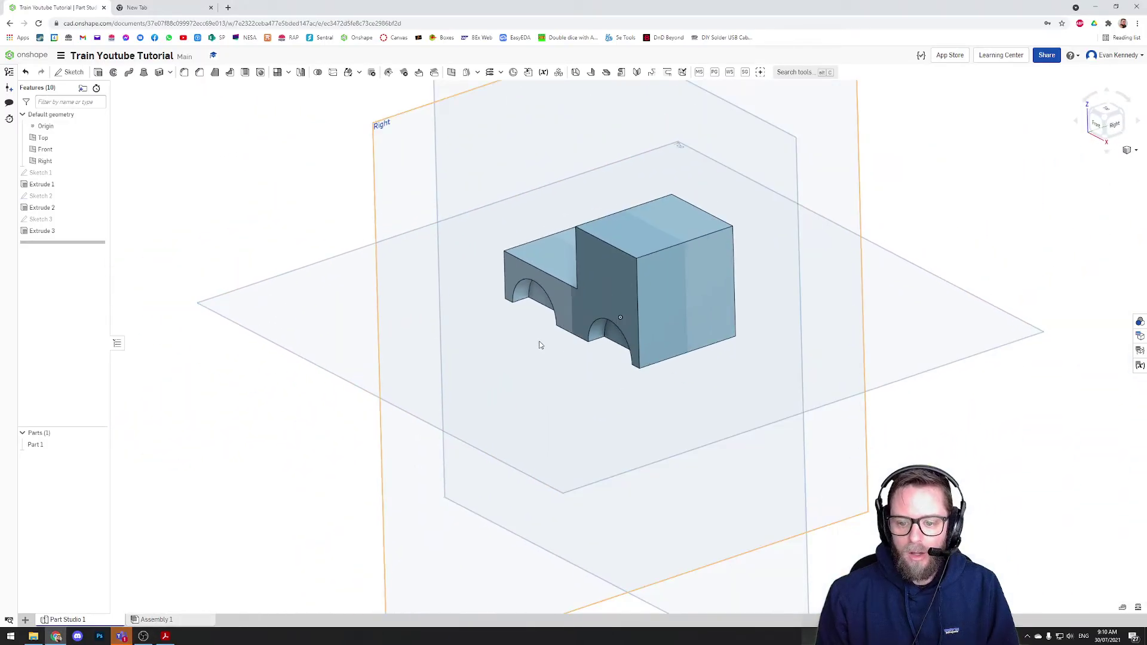
scroll(619, 289, up, 2)
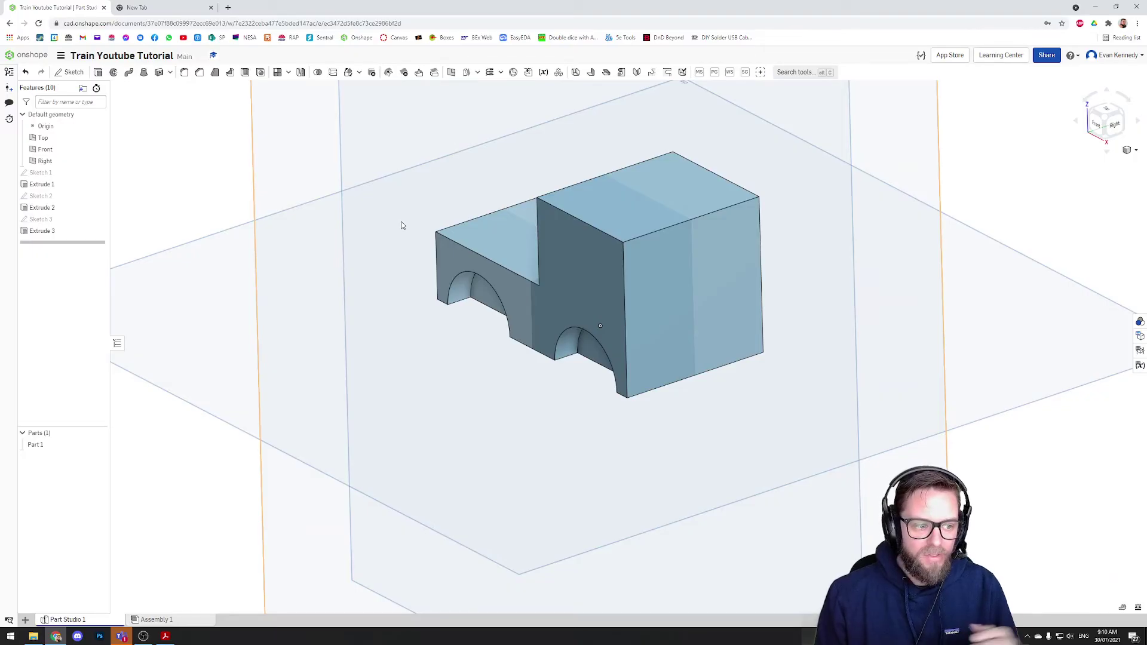
scroll(413, 236, down, 2)
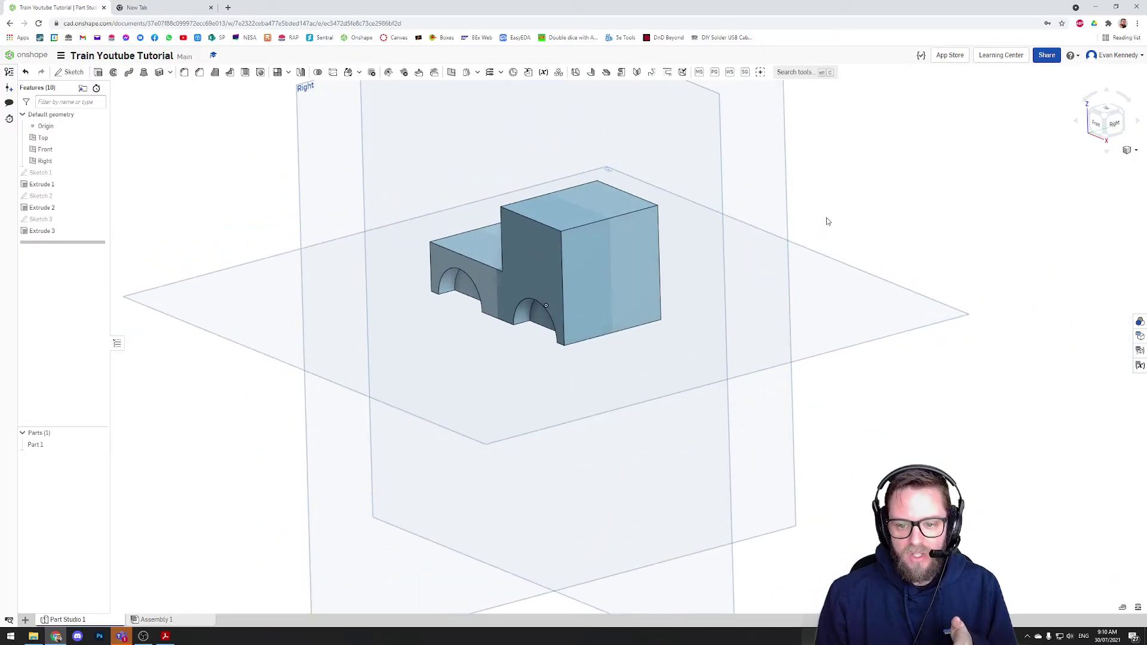
right_drag(825, 220, 794, 223)
click(561, 119)
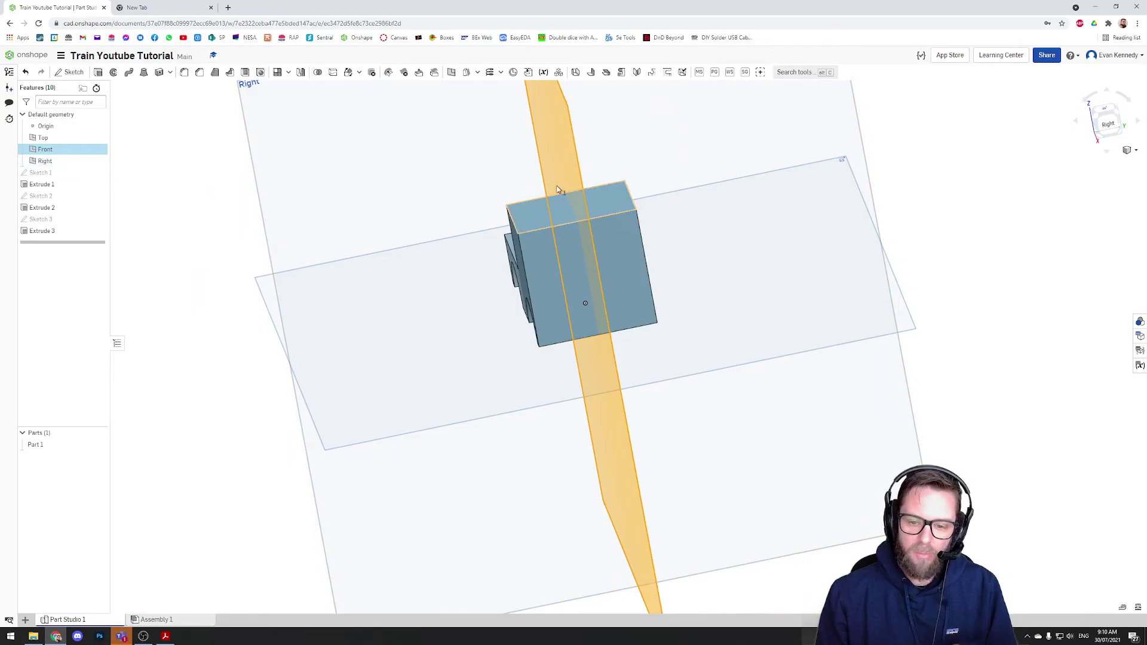
click(202, 256)
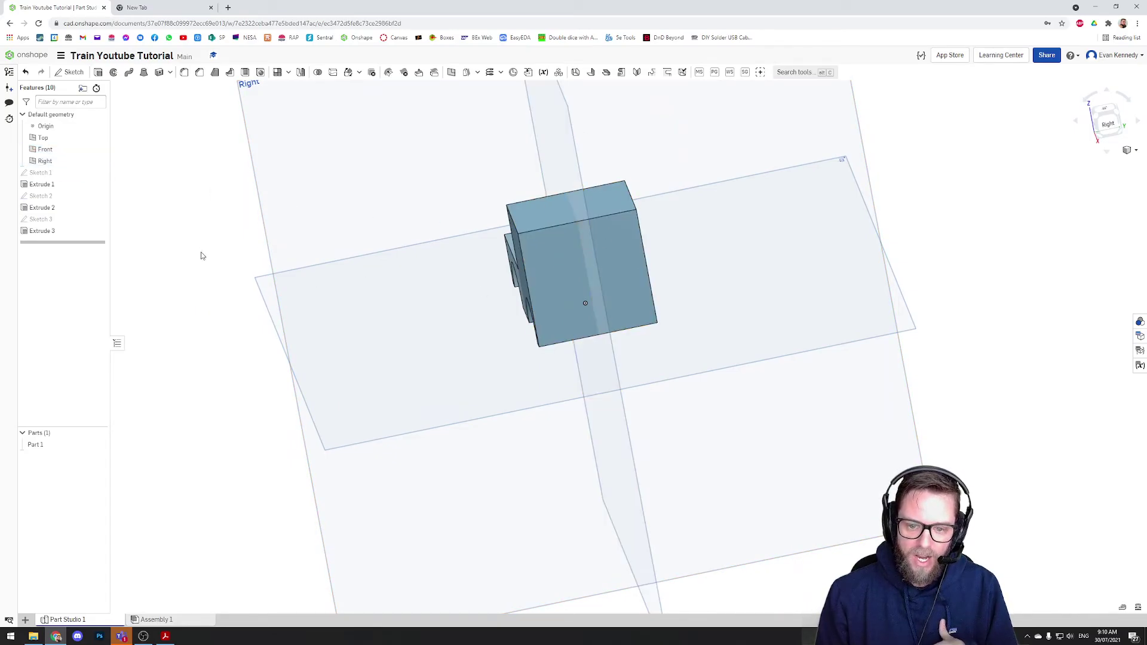
right_drag(263, 269, 307, 261)
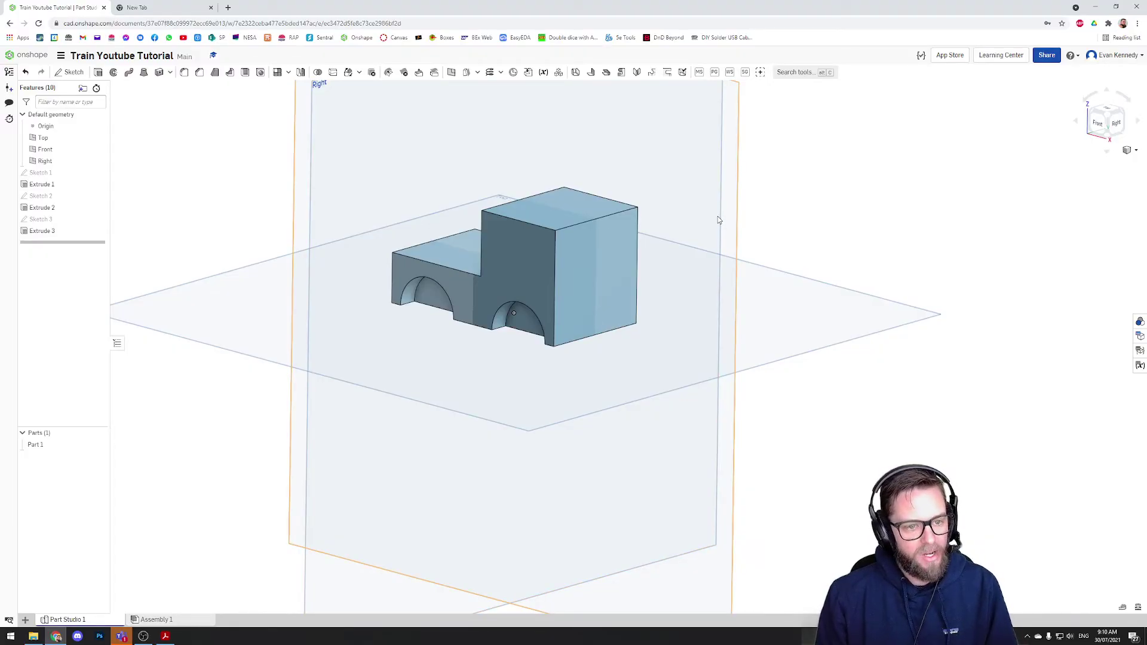
Set up a feature mirror of Extrude 3, the wheel-arch cuts, about the Front plane.
click(301, 73)
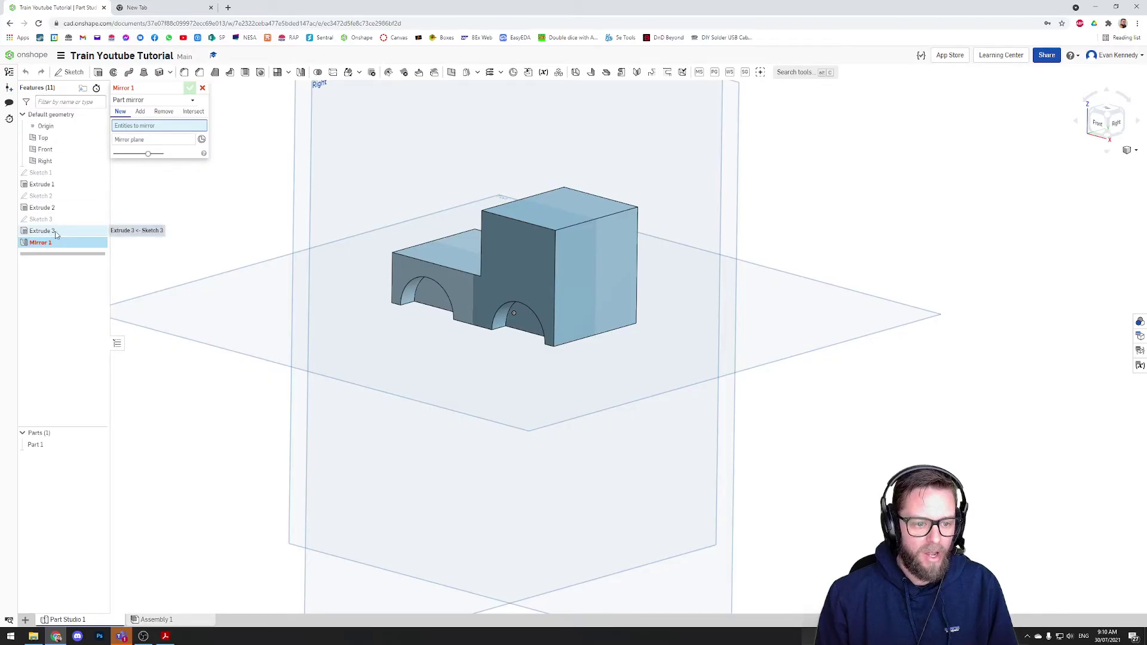
click(162, 106)
click(163, 126)
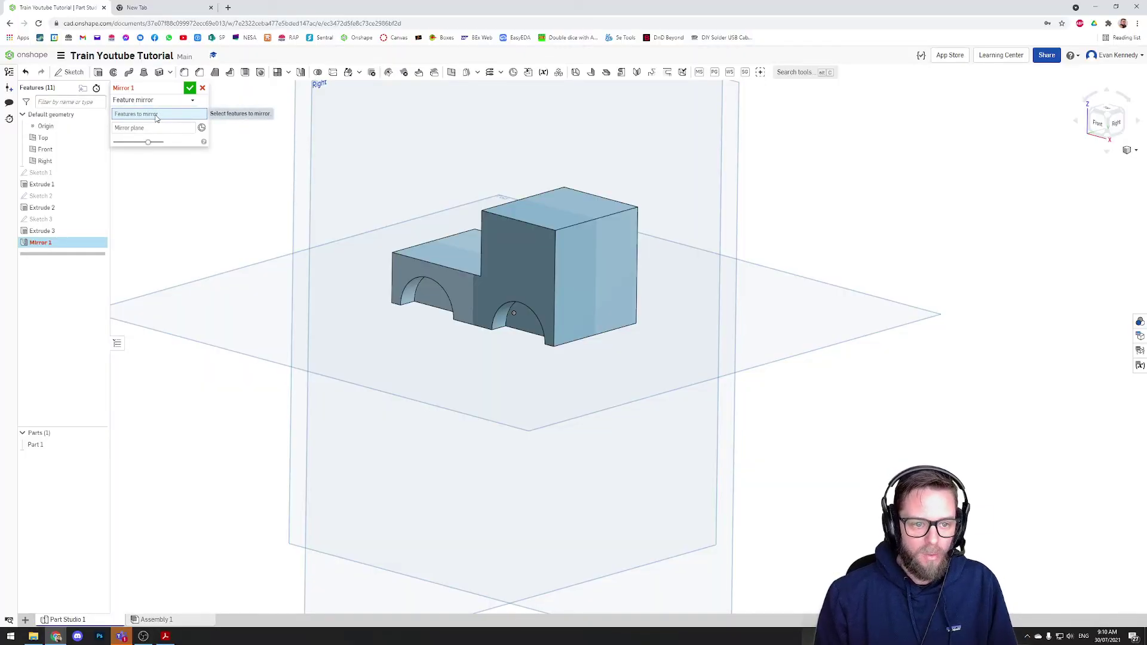
click(50, 233)
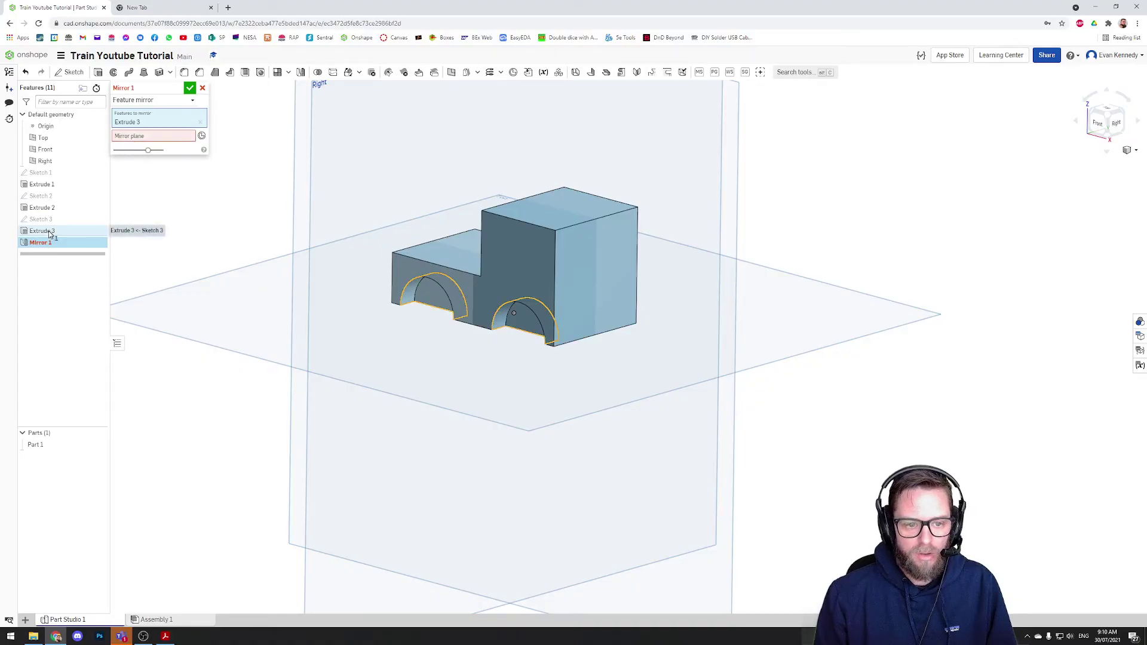
click(159, 137)
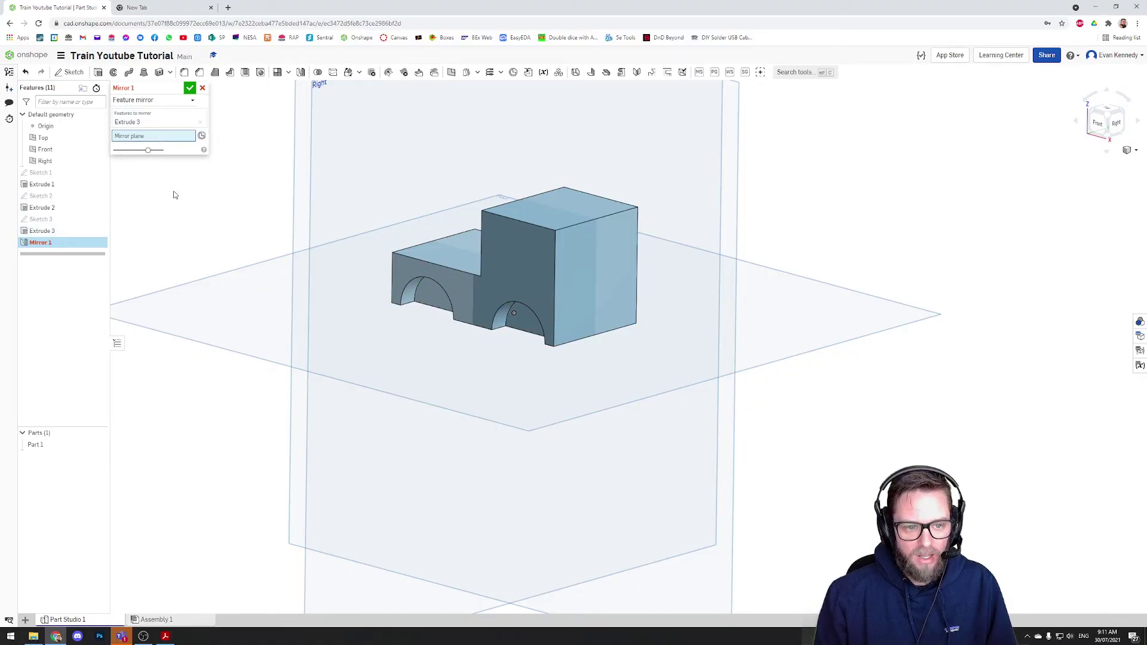
scroll(173, 191, down, 2)
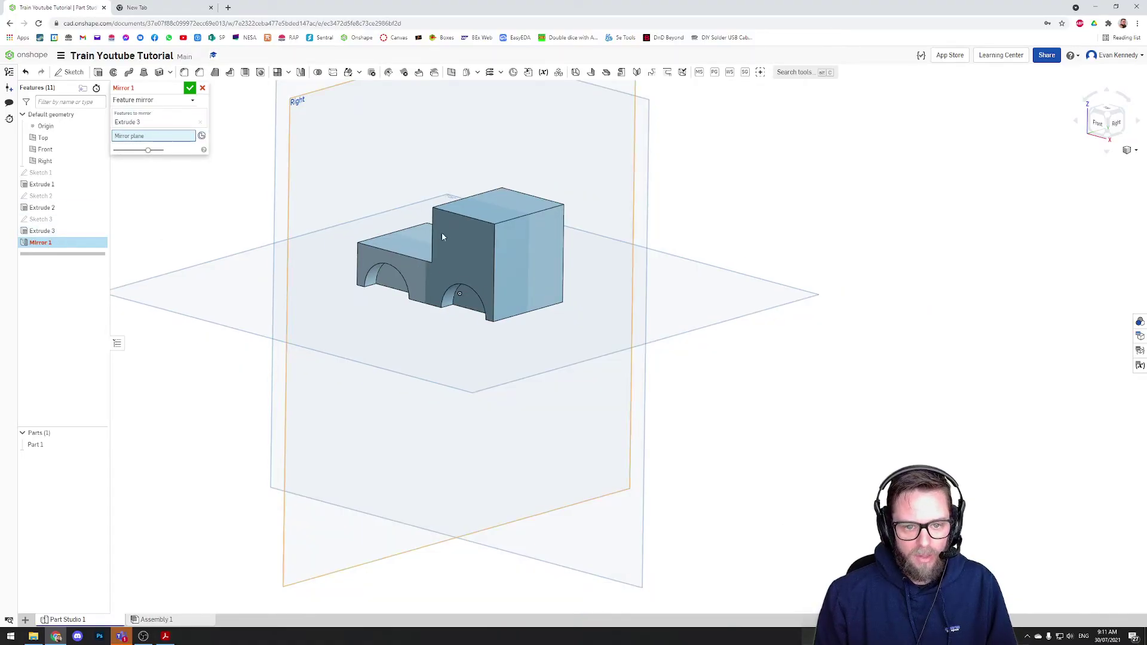
click(636, 174)
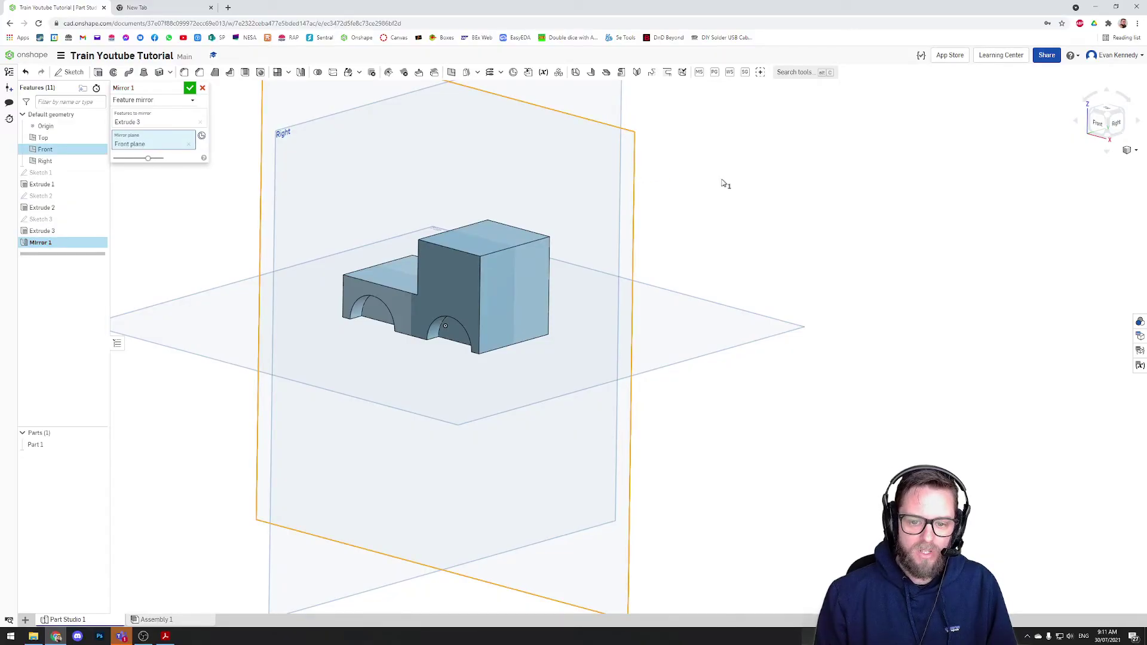
Compare the wheel arches on both sides of the block and accept the mirror.
right_drag(723, 184, 561, 310)
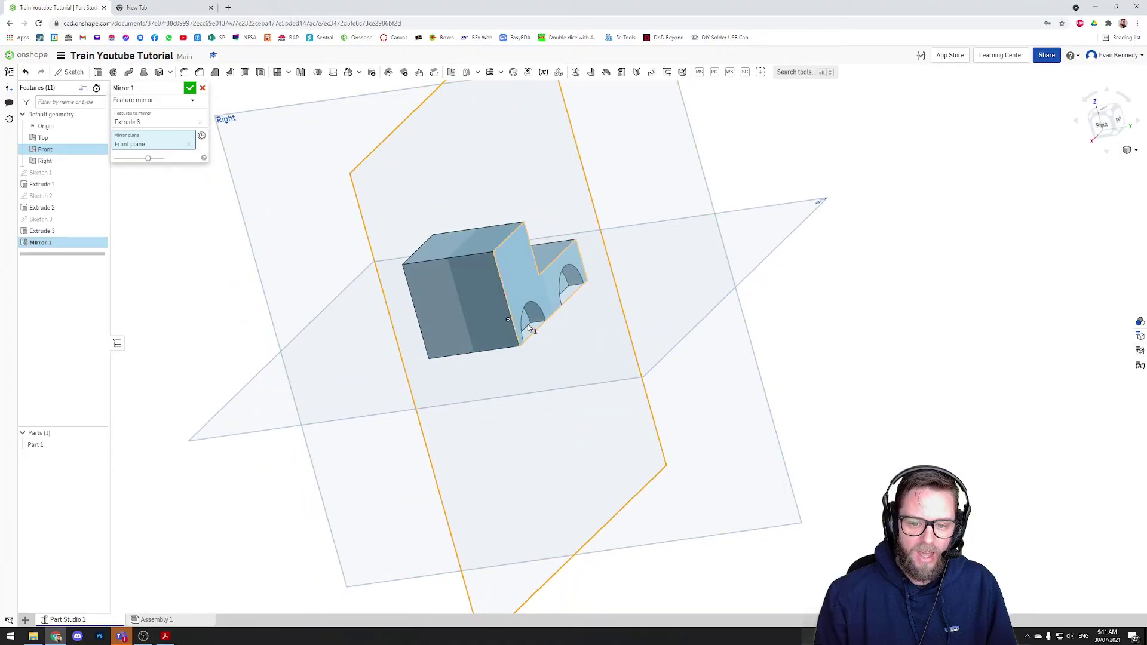
right_drag(231, 315, 323, 295)
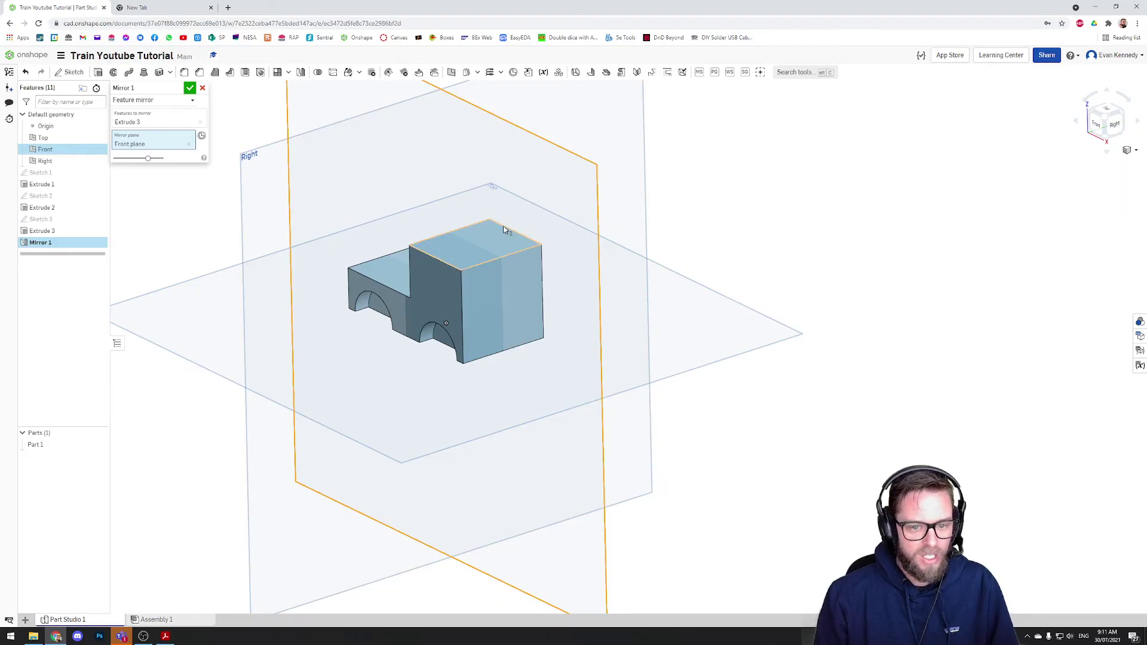
right_drag(726, 253, 666, 219)
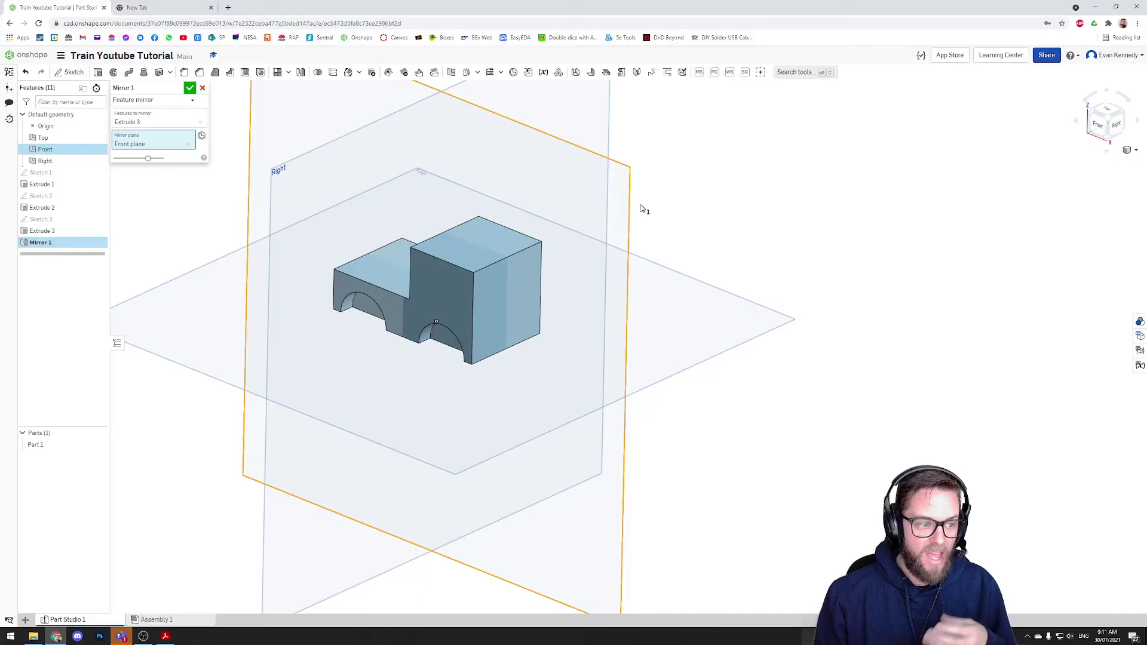
mouse_move(666, 207)
right_down()
mouse_move(648, 192)
mouse_move(717, 192)
mouse_move(681, 197)
right_up()
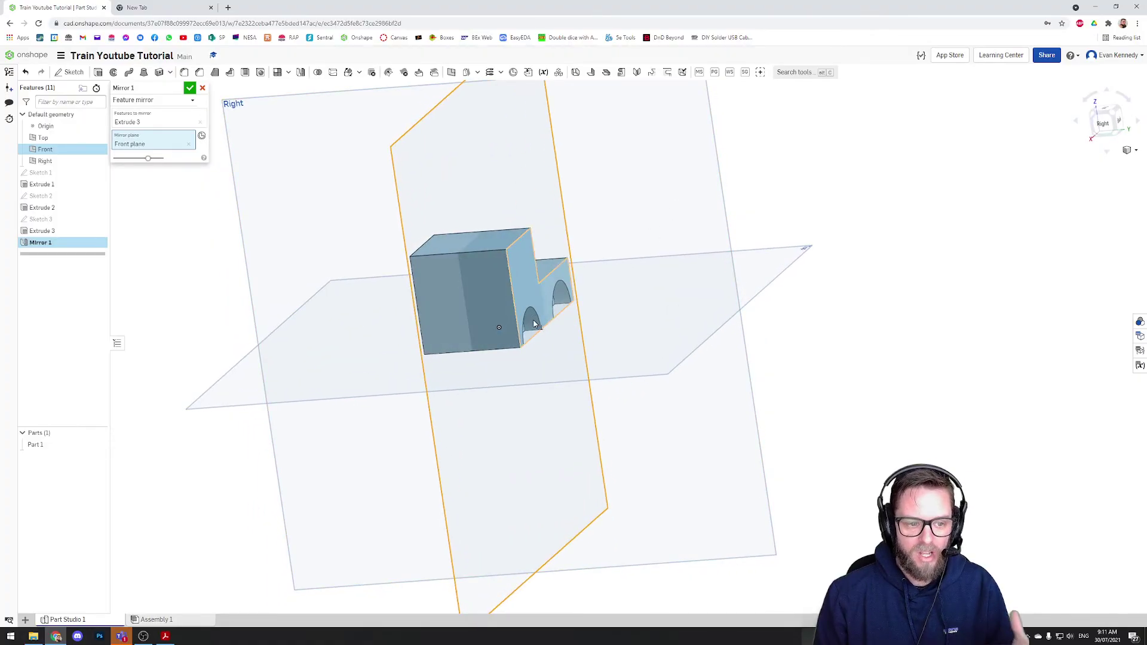
right_drag(431, 314, 484, 314)
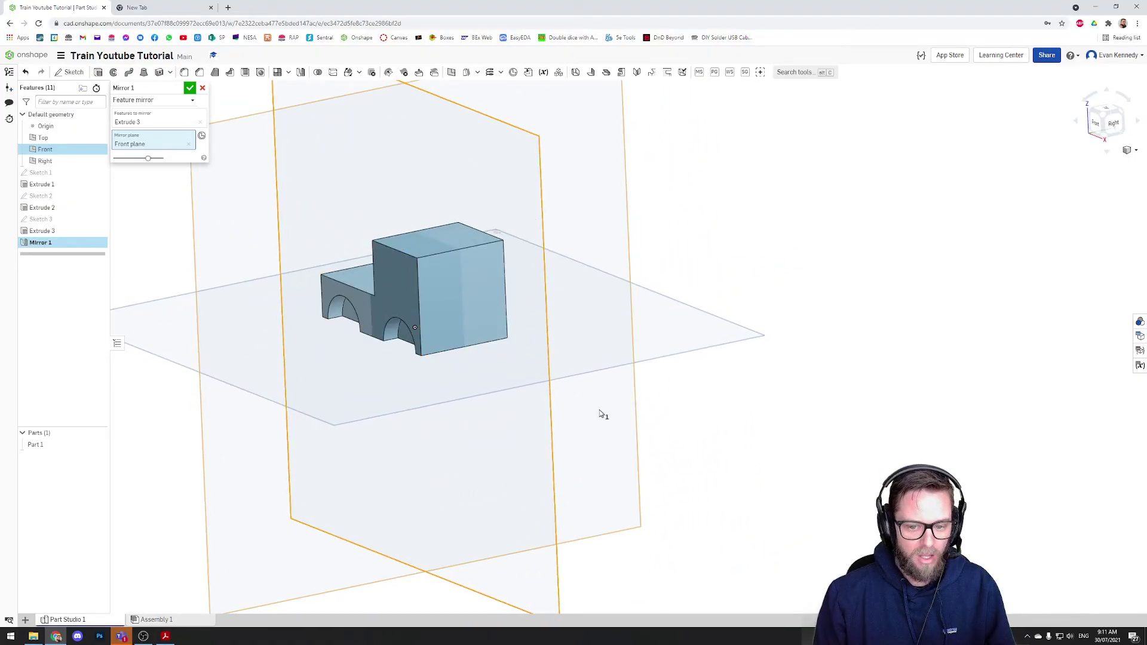
right_drag(780, 545, 520, 335)
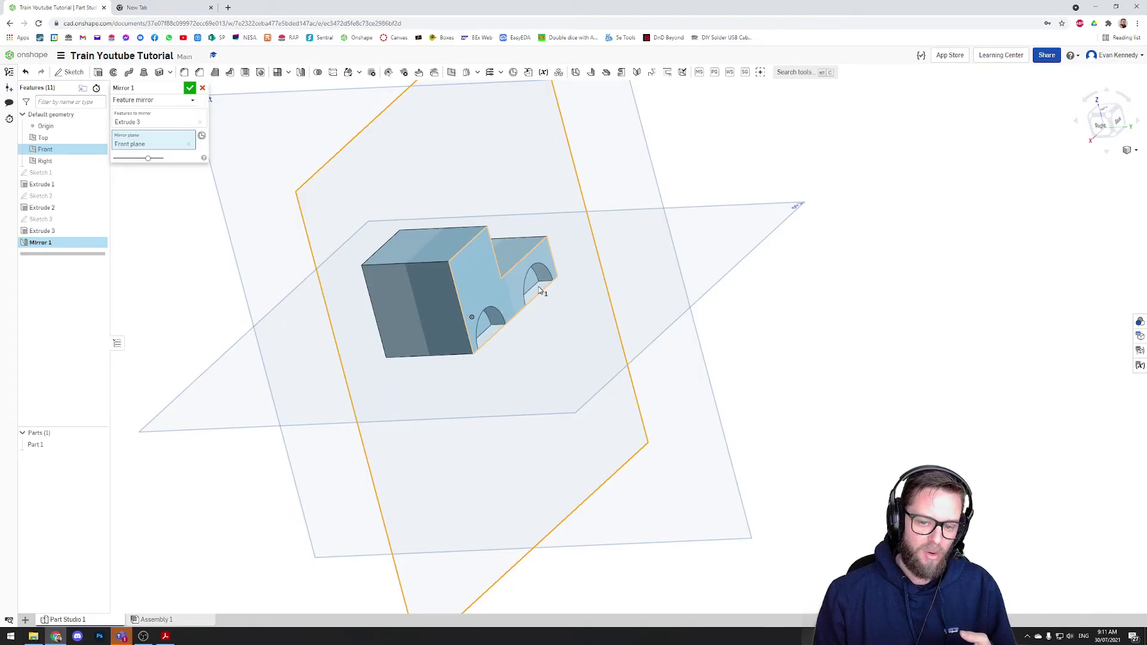
click(189, 88)
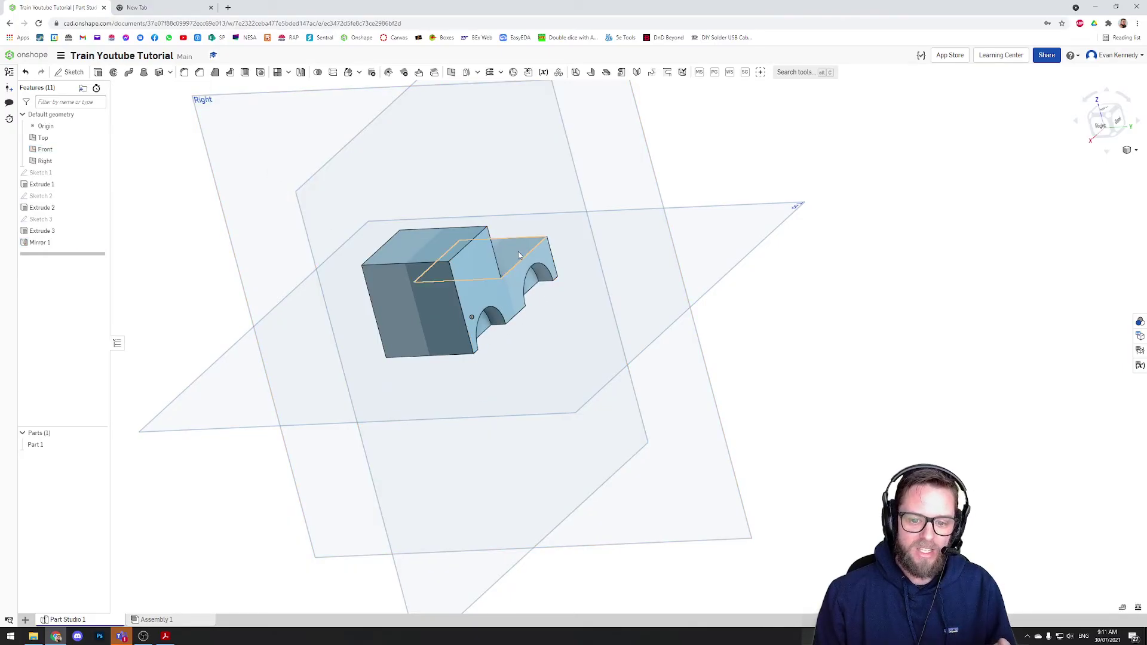
Edit Extrude 3 to set the wheel-arch cut depth to 10 mm, and check the mirrored arches on the opposite side.
right_drag(189, 267, 317, 306)
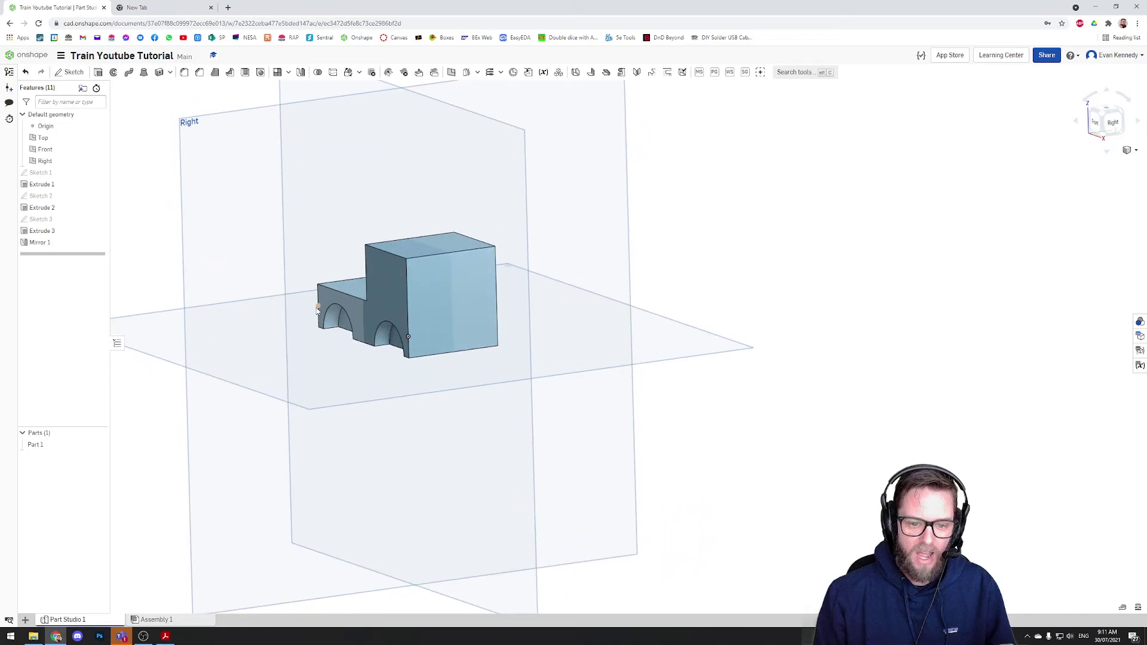
click(351, 325)
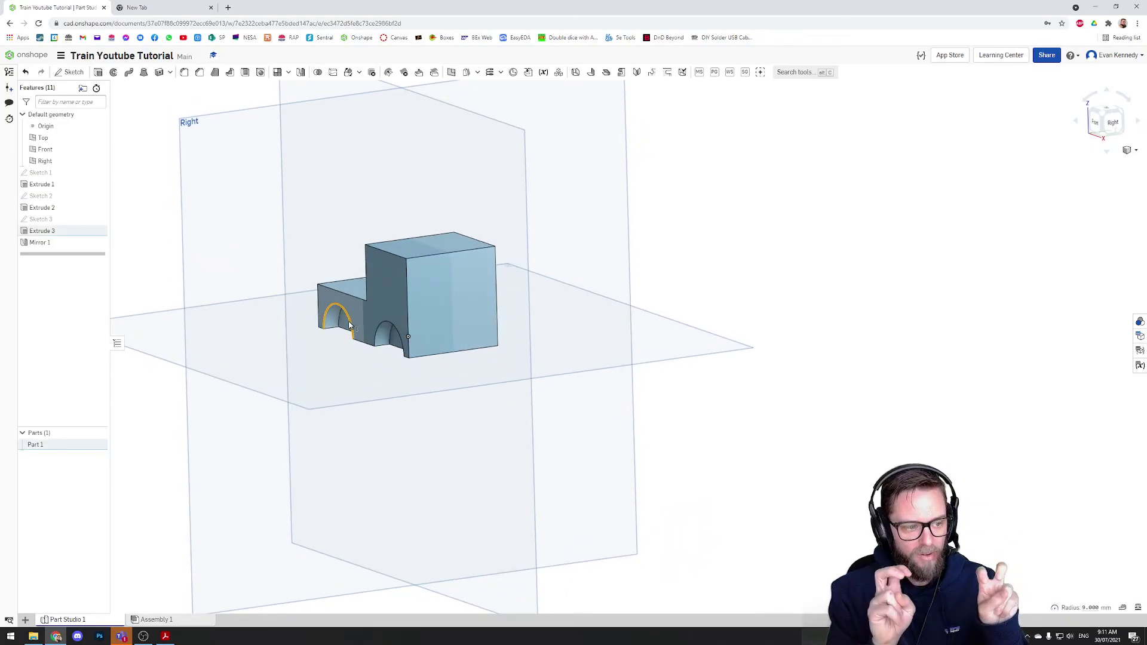
double_click(58, 234)
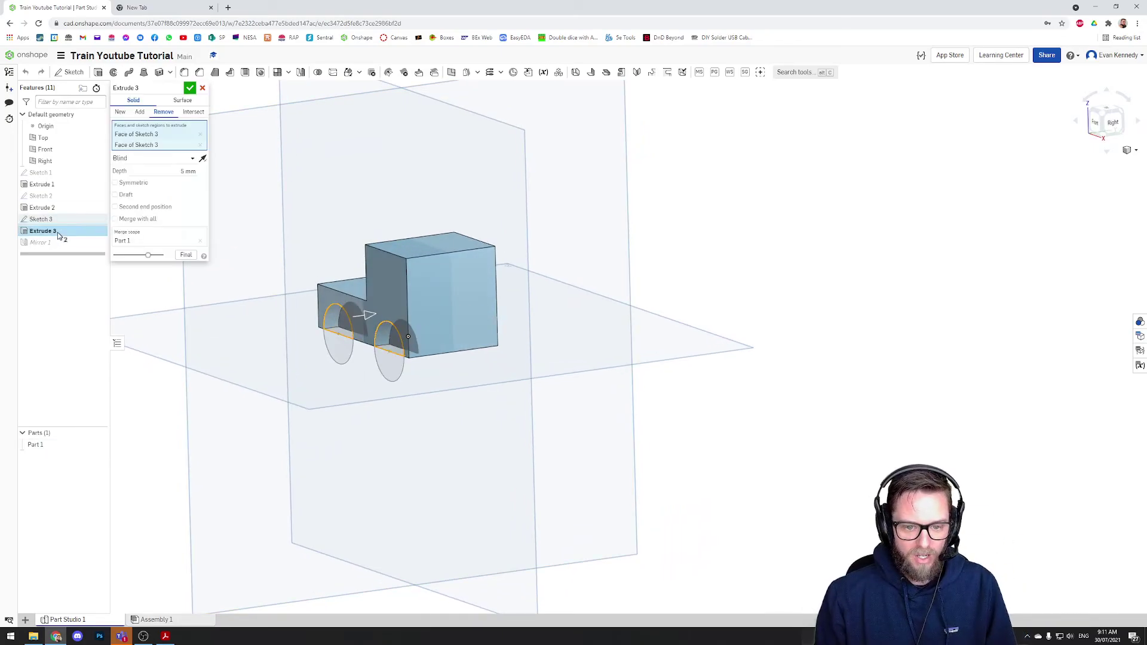
click(171, 172)
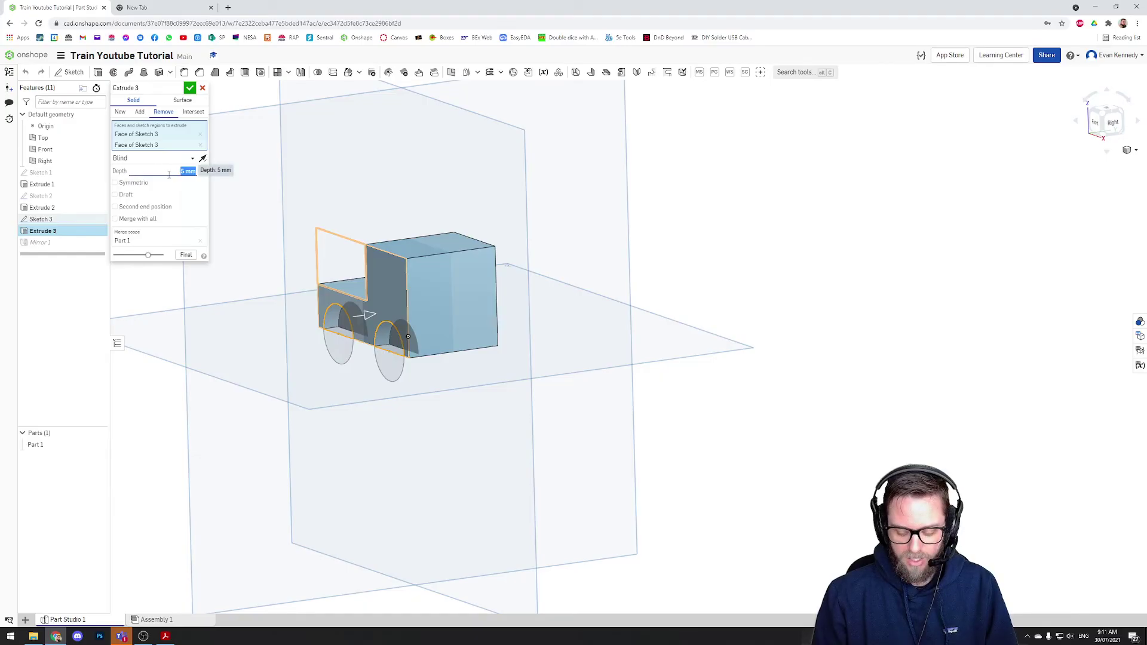
text(10)
click(189, 87)
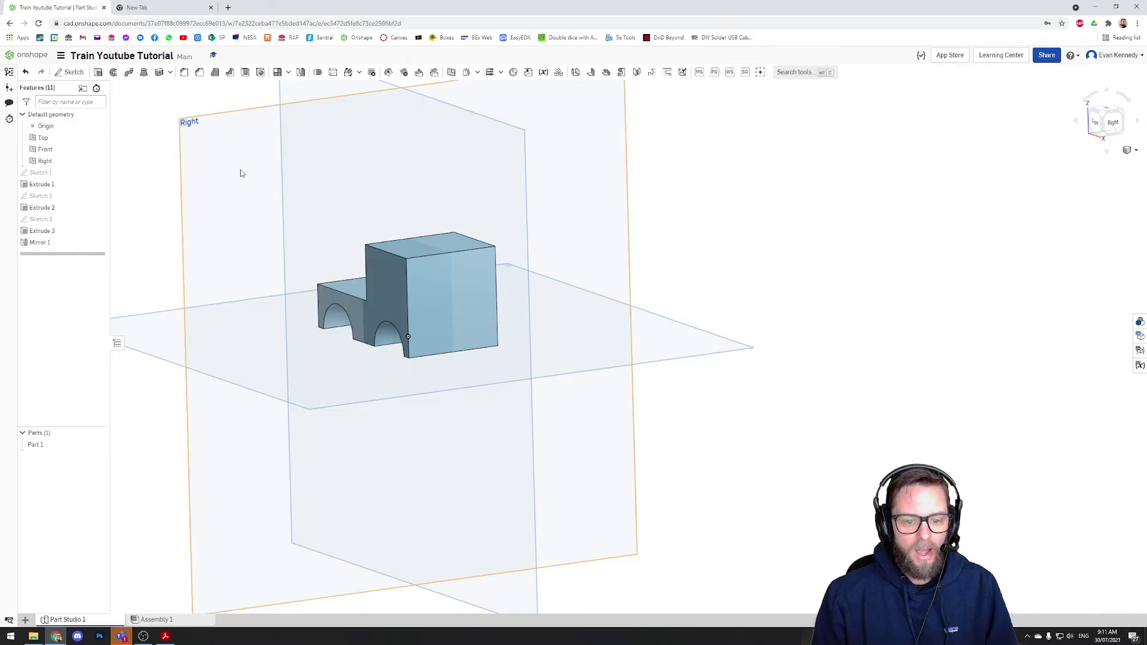
right_drag(687, 343, 597, 334)
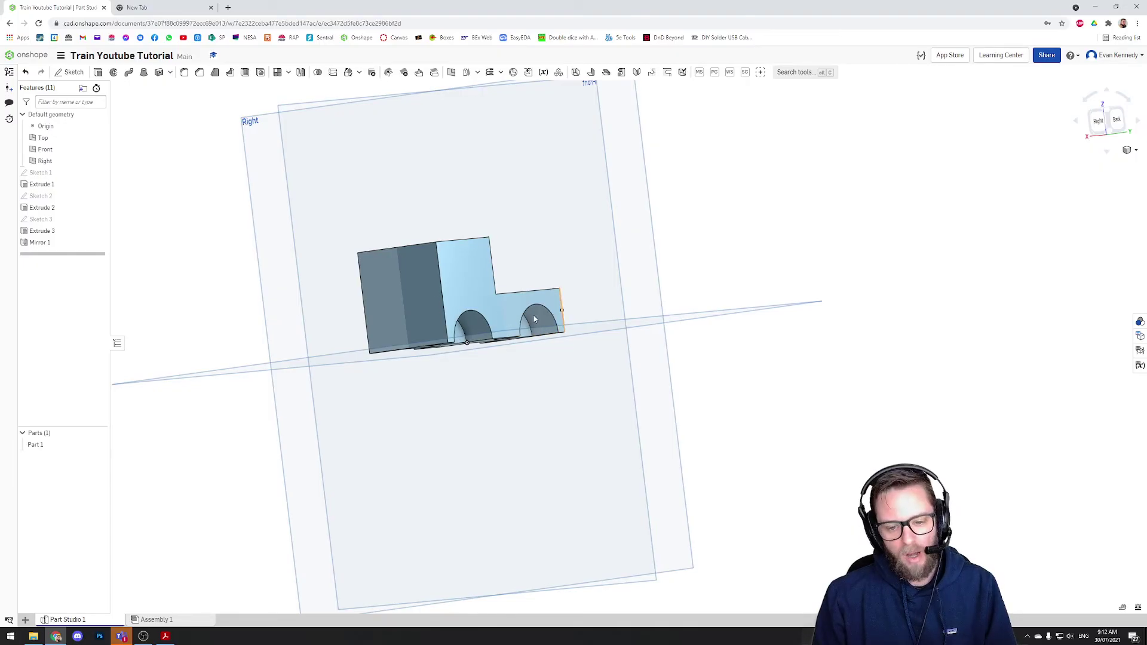
key(shift+7)
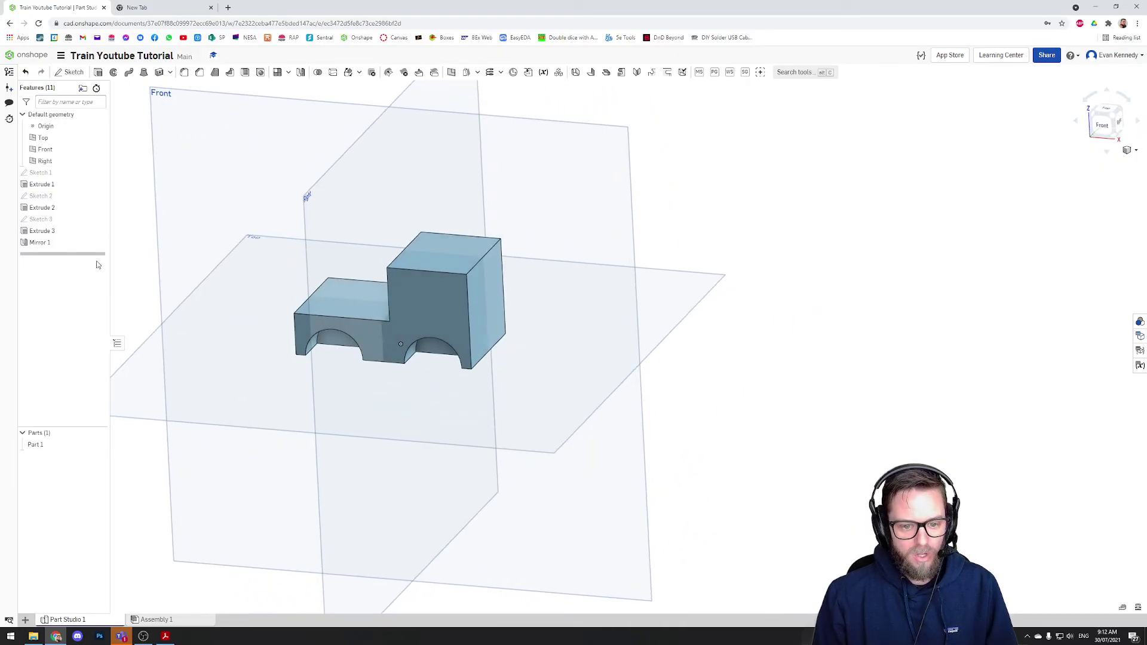
Edit Sketch 3 to set the wheel-arch circles' diameter to 10 mm, and check the arches on the opposite side.
double_click(61, 220)
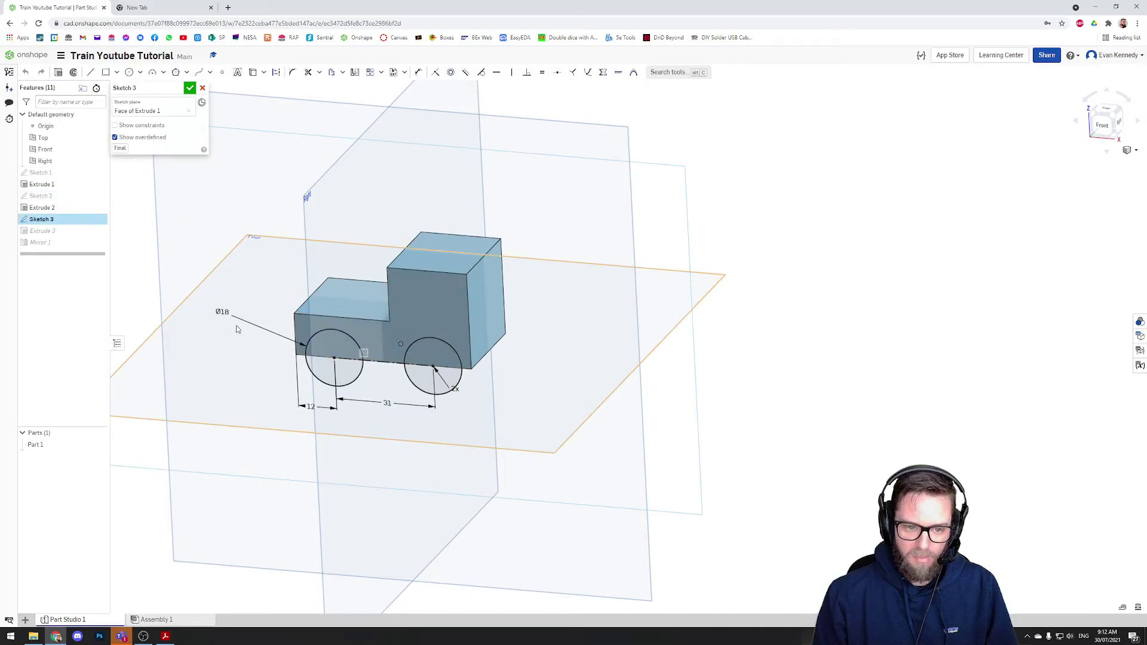
double_click(222, 311)
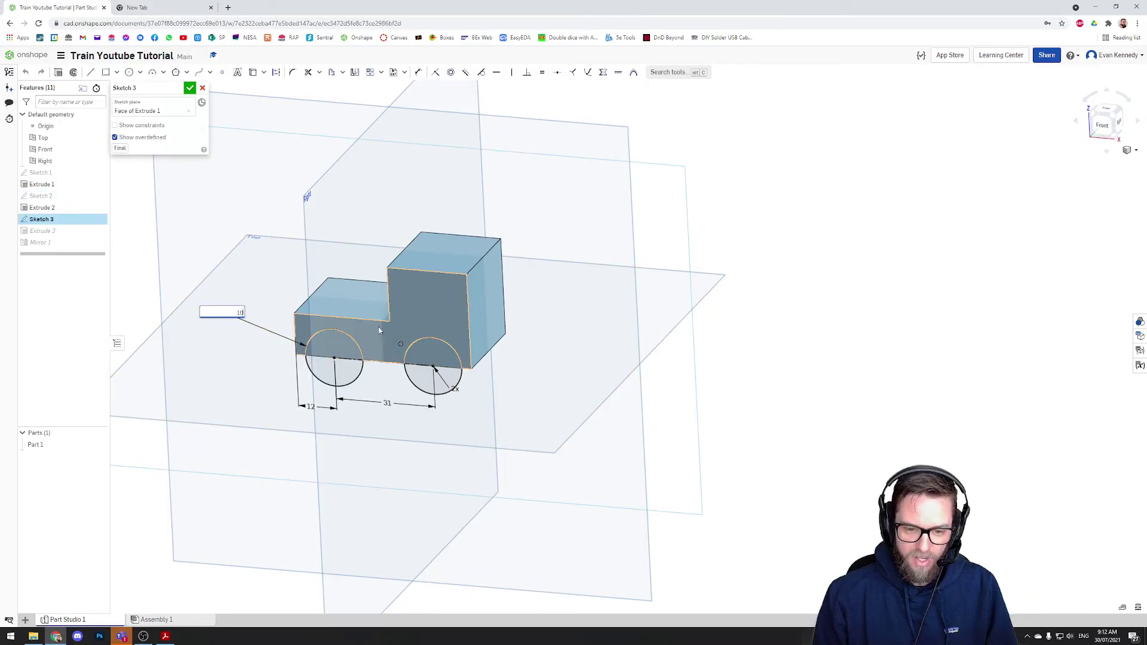
text(10)
key(Return)
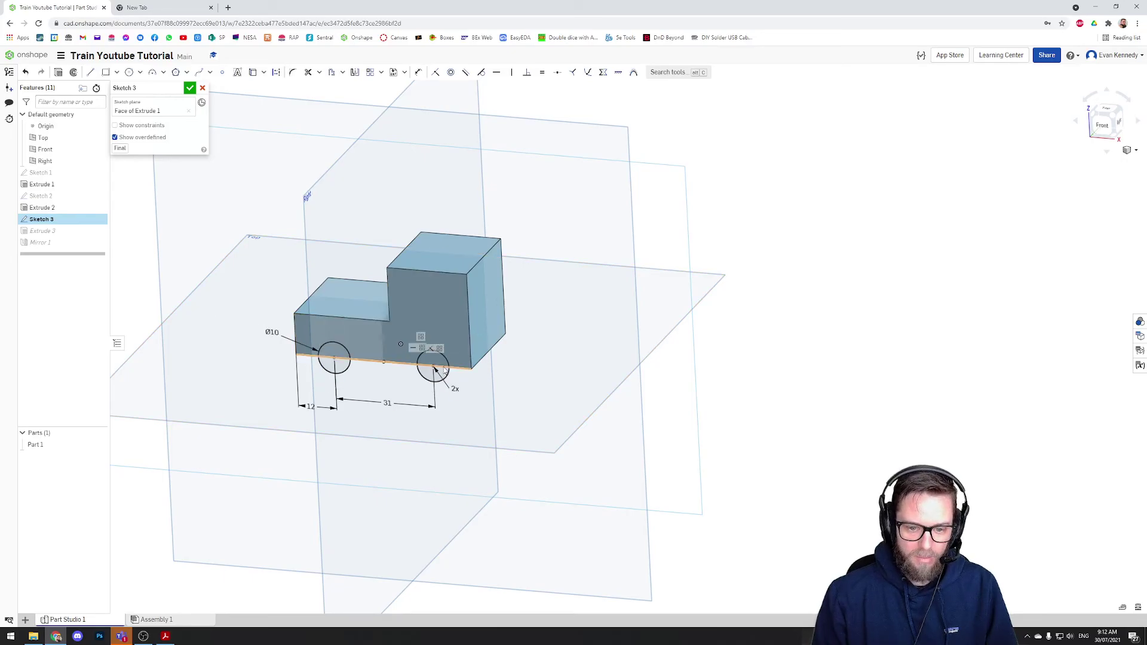
click(190, 88)
mouse_move(855, 346)
right_down()
mouse_move(729, 333)
mouse_move(395, 357)
right_up()
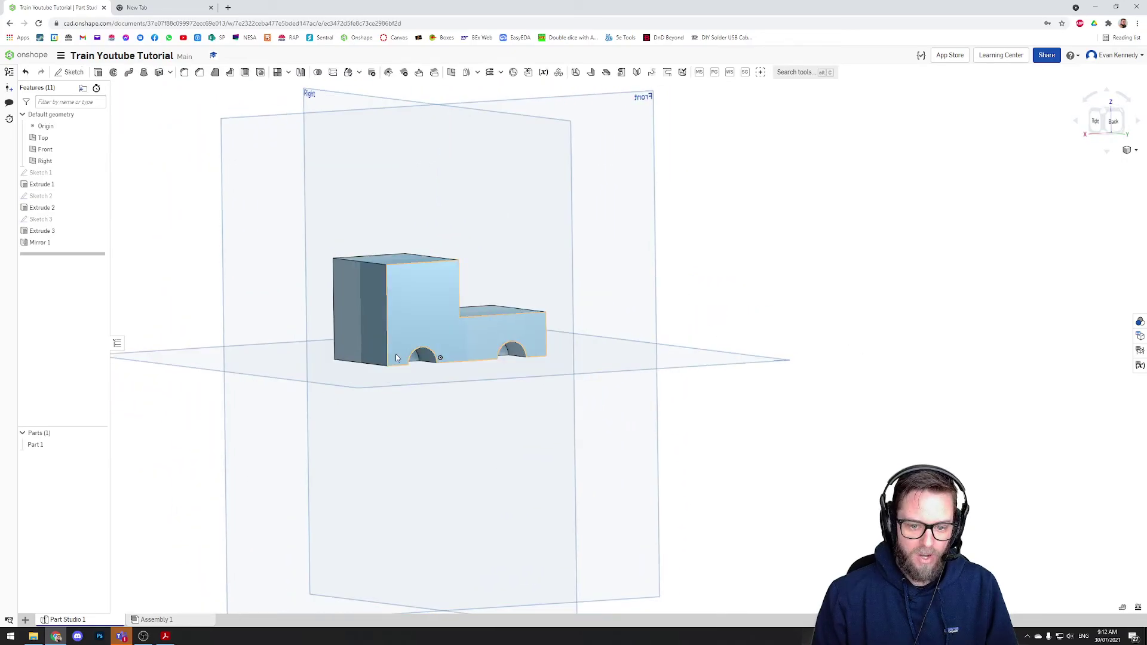
Examine the wheel arches on the original side of the block and their mirrored counterparts on the opposite side.
right_drag(728, 474, 806, 464)
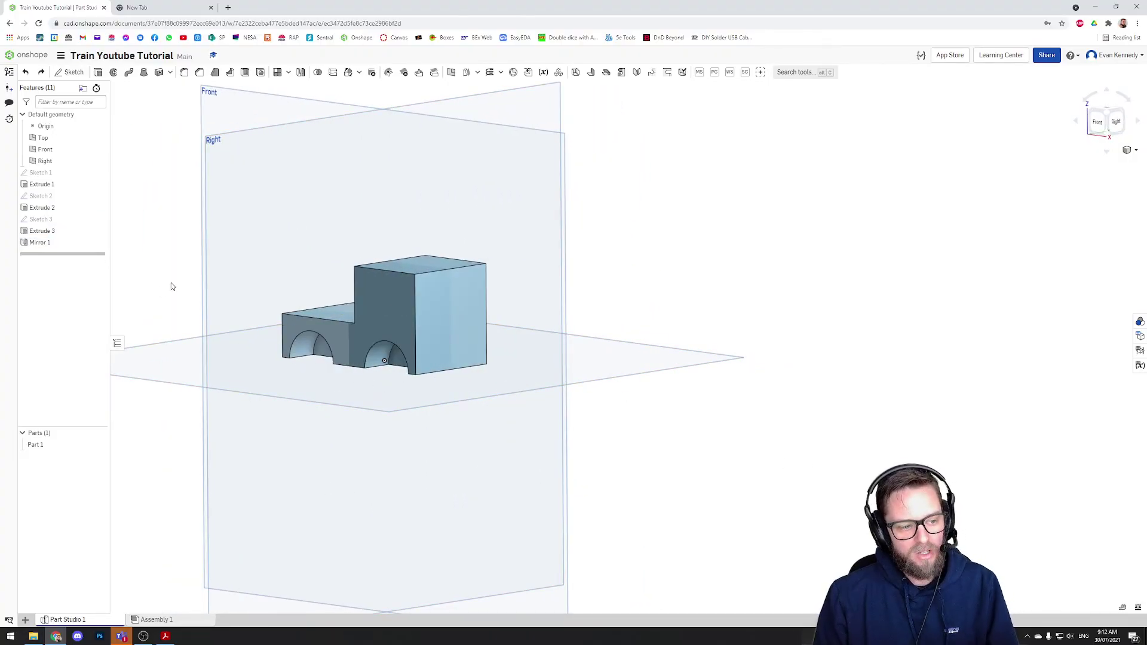
click(311, 355)
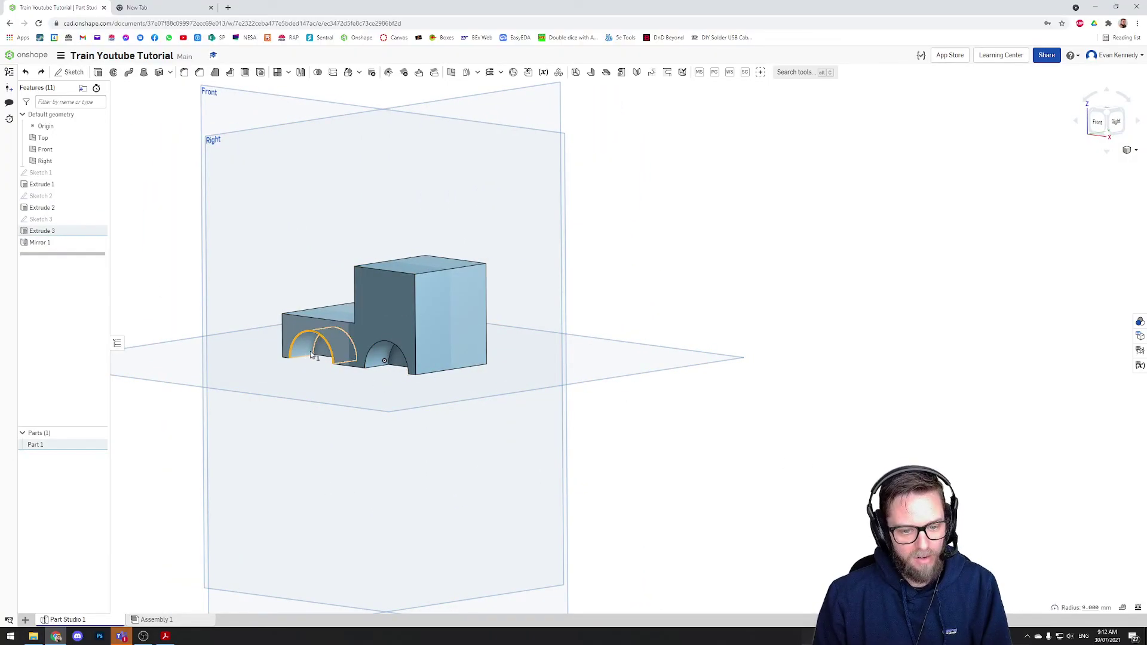
right_drag(797, 371, 750, 382)
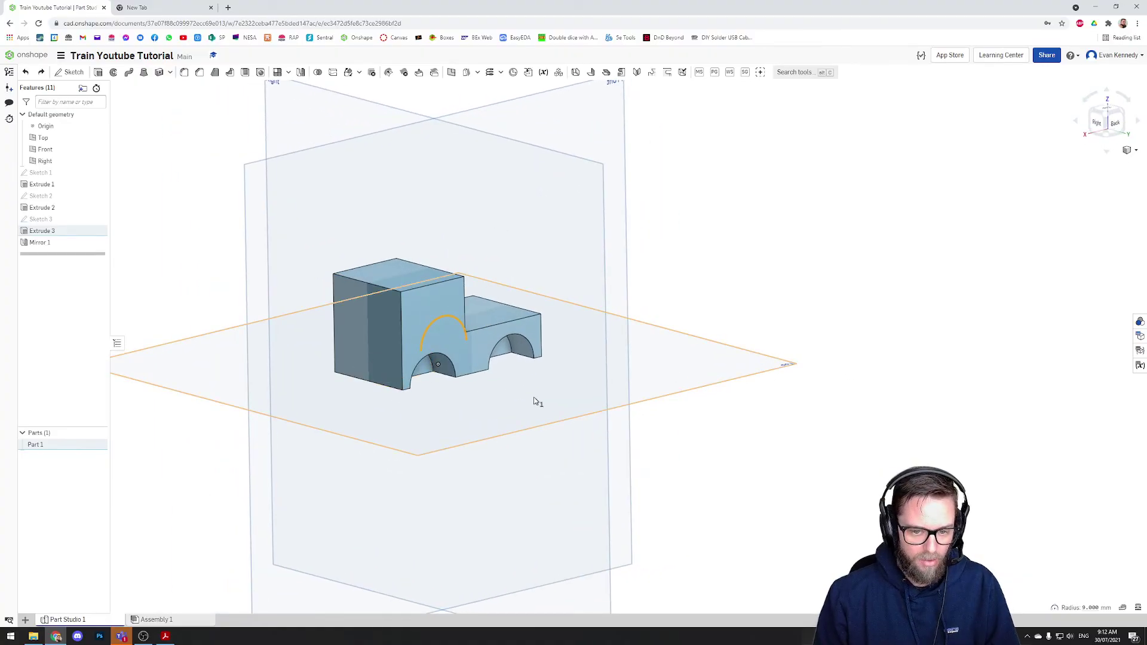
right_drag(535, 401, 752, 340)
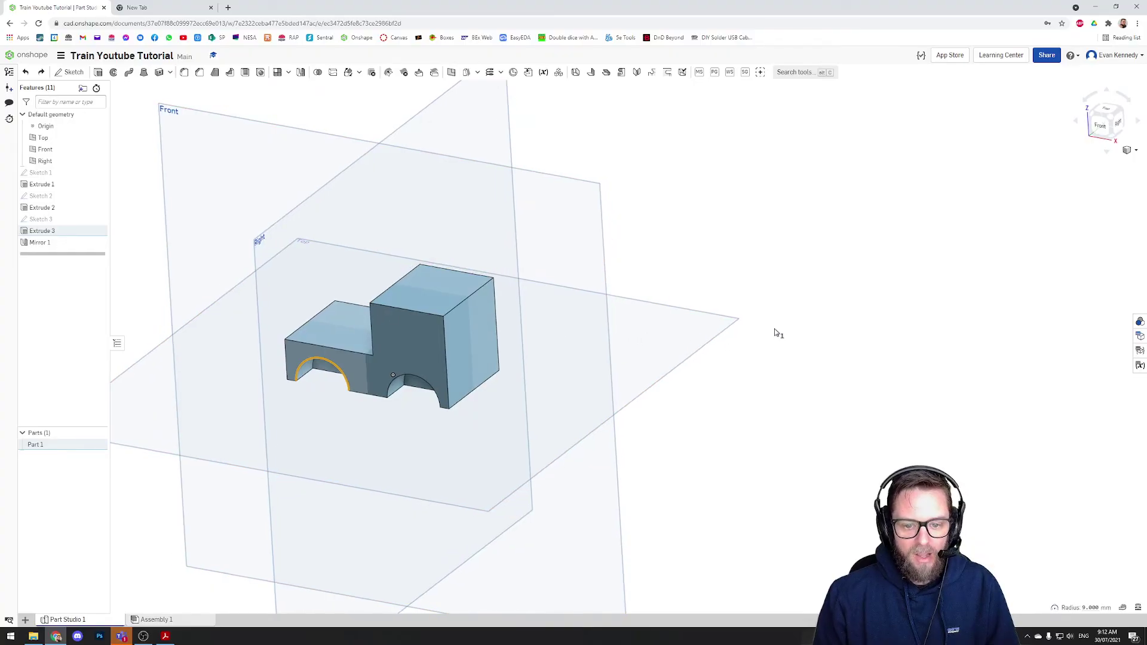
click(561, 228)
click(763, 228)
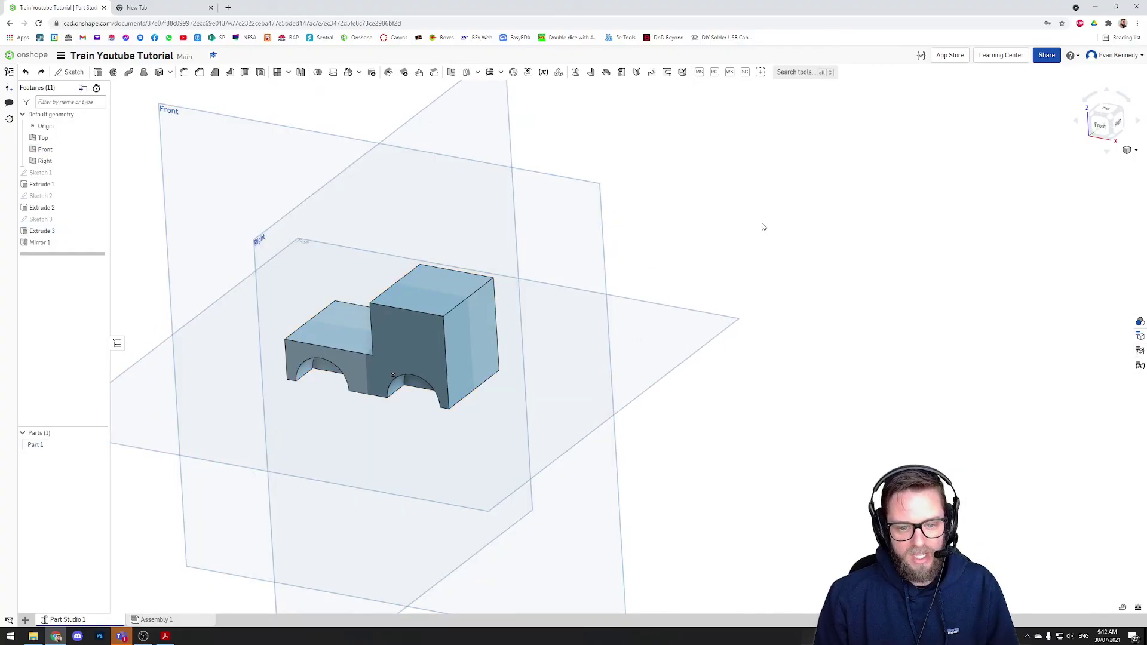
Undo the wheel-arch mirror, and inspect Sketch 1 and the Front plane's position through the block.
key(ctrl+z)
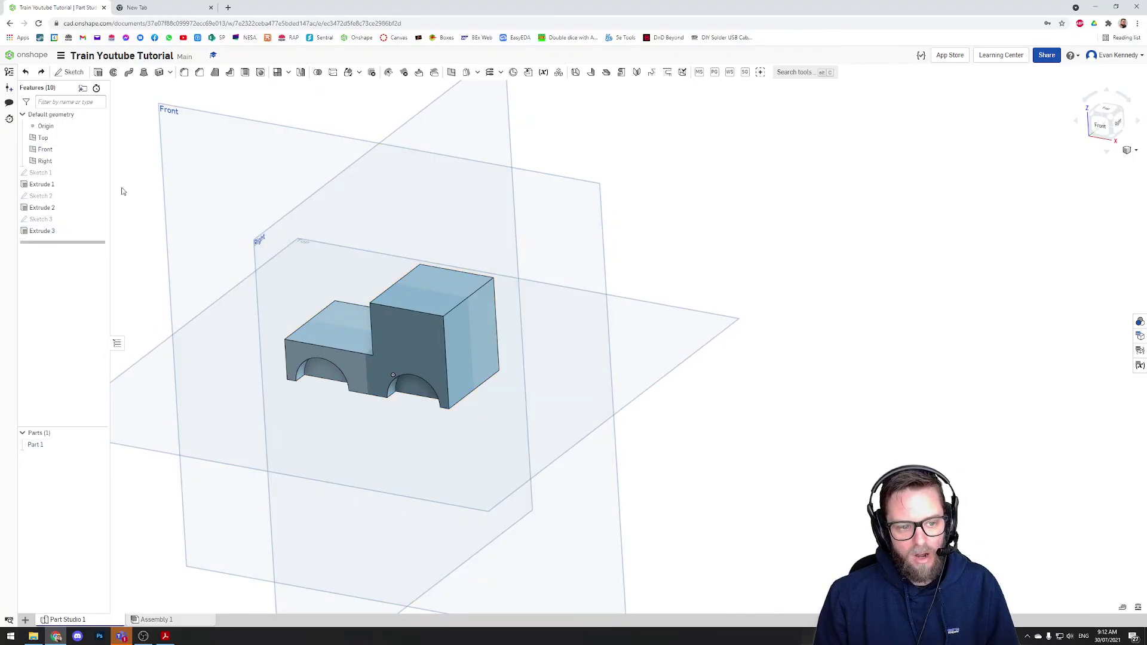
double_click(60, 172)
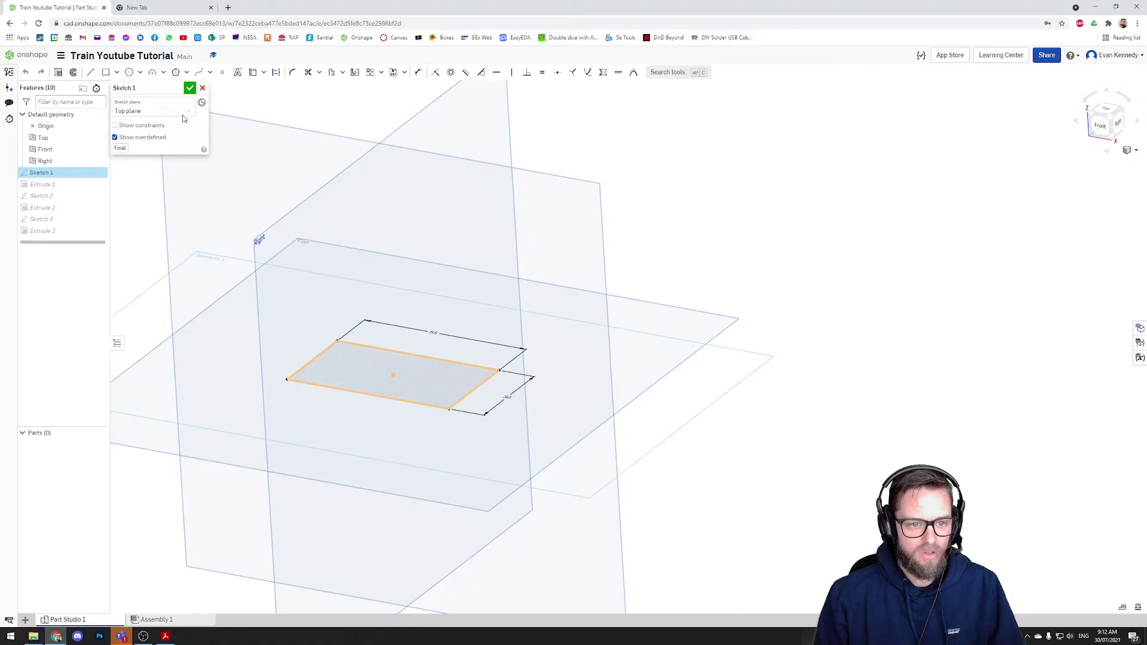
click(202, 88)
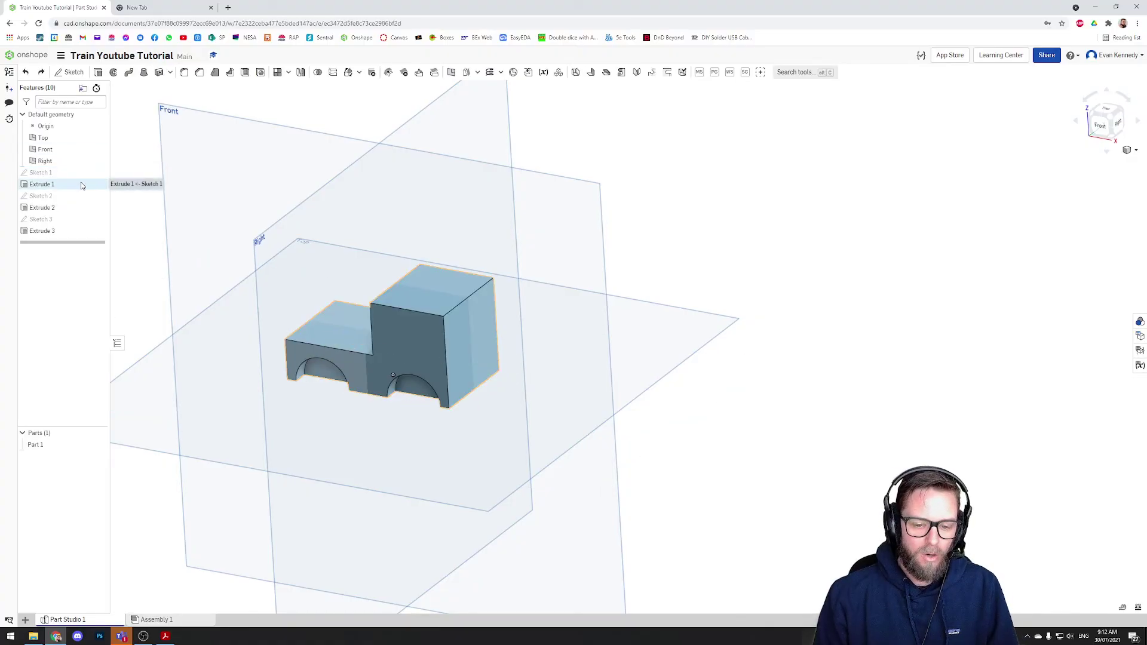
click(562, 193)
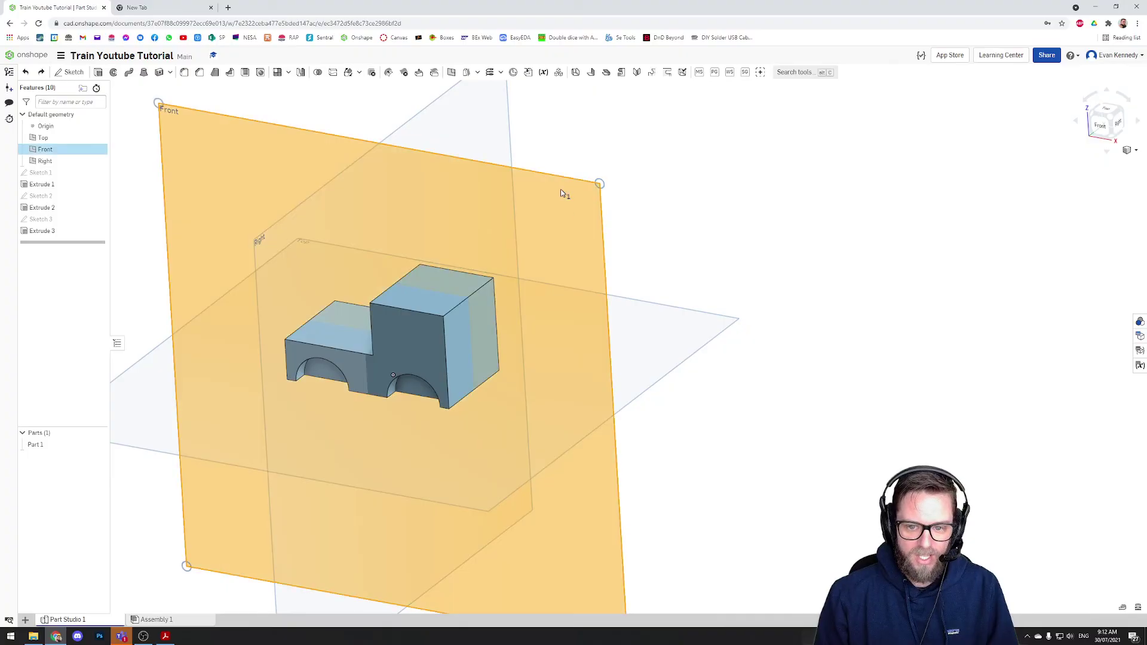
click(770, 205)
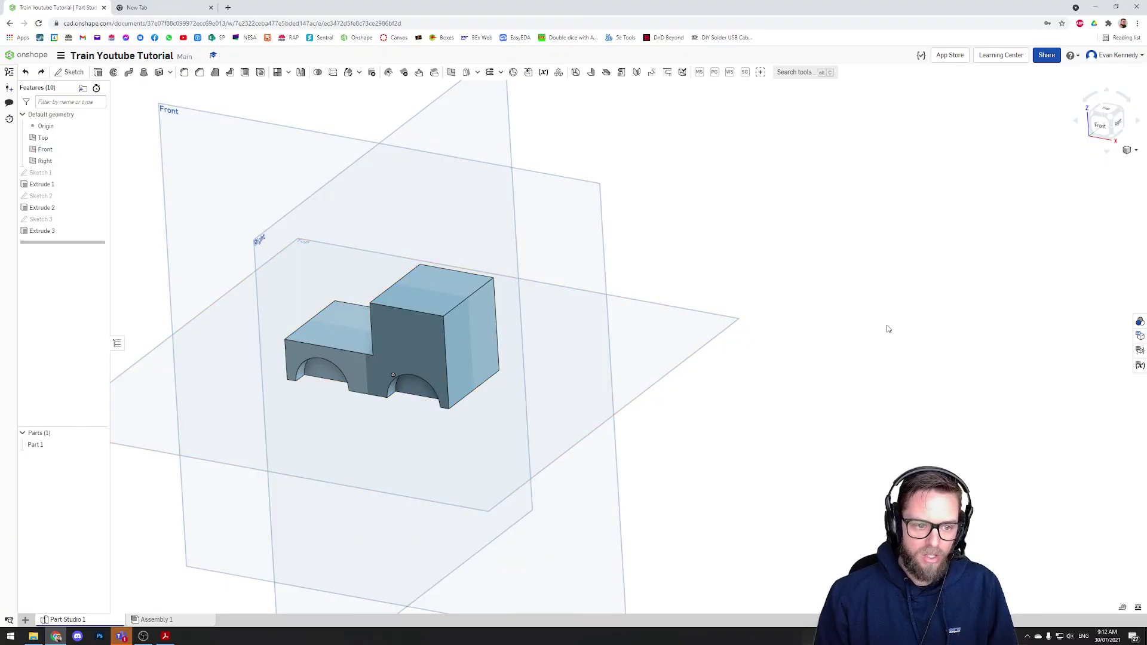
right_drag(888, 329, 809, 353)
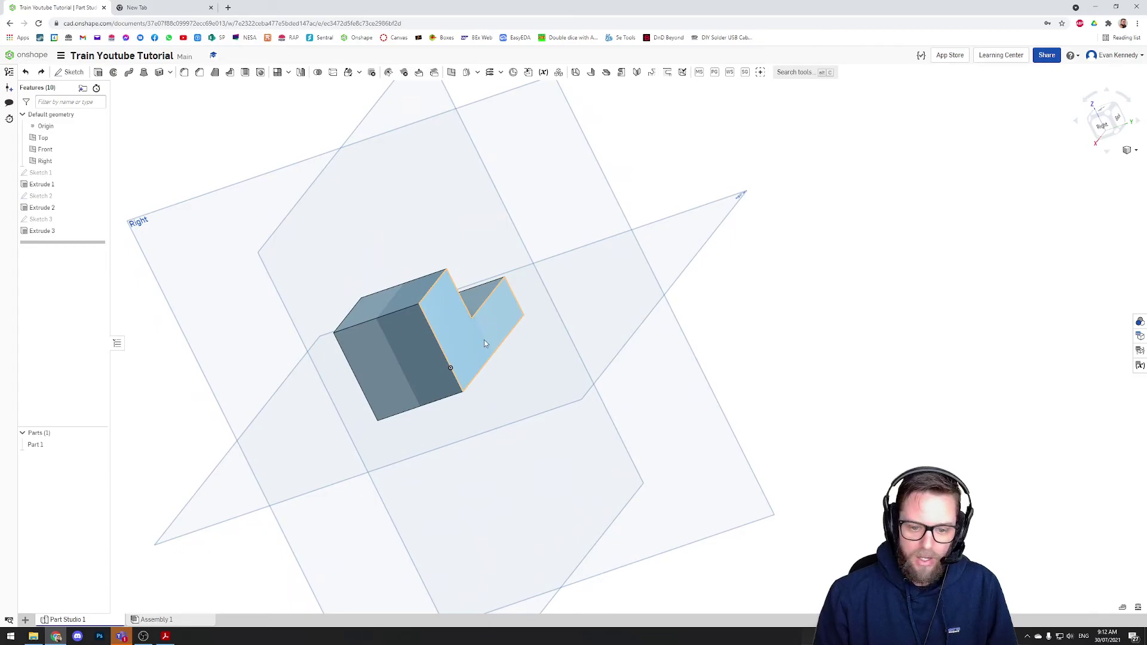
key(shift+7)
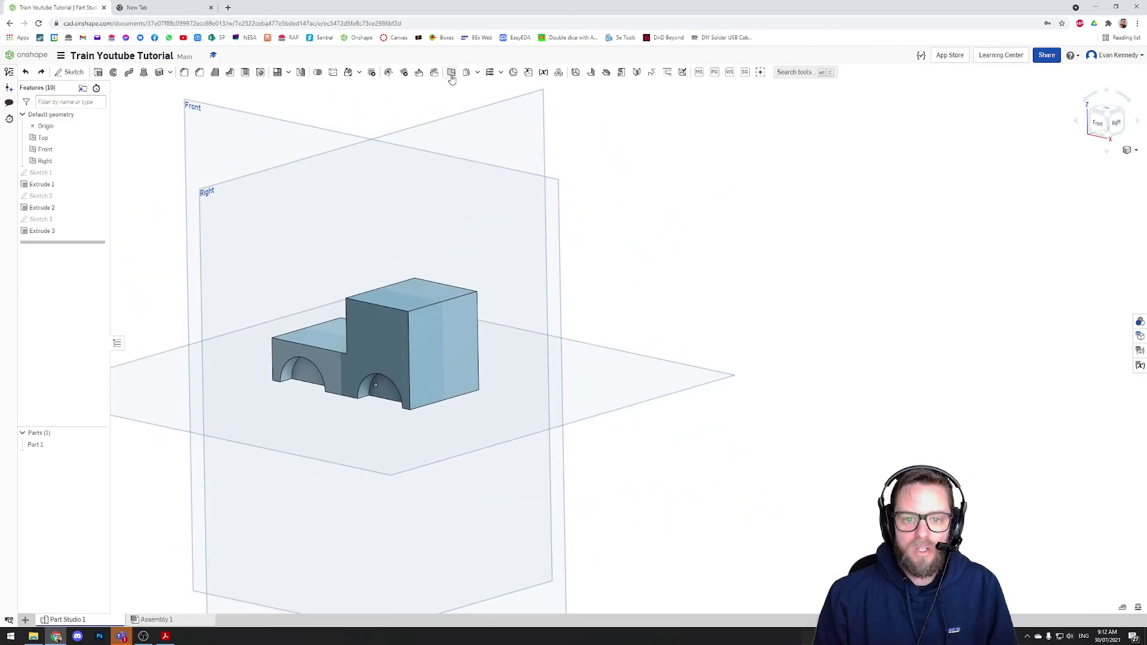
Set up a construction plane offset 20 mm from the wheel-arch side face of the block.
click(451, 73)
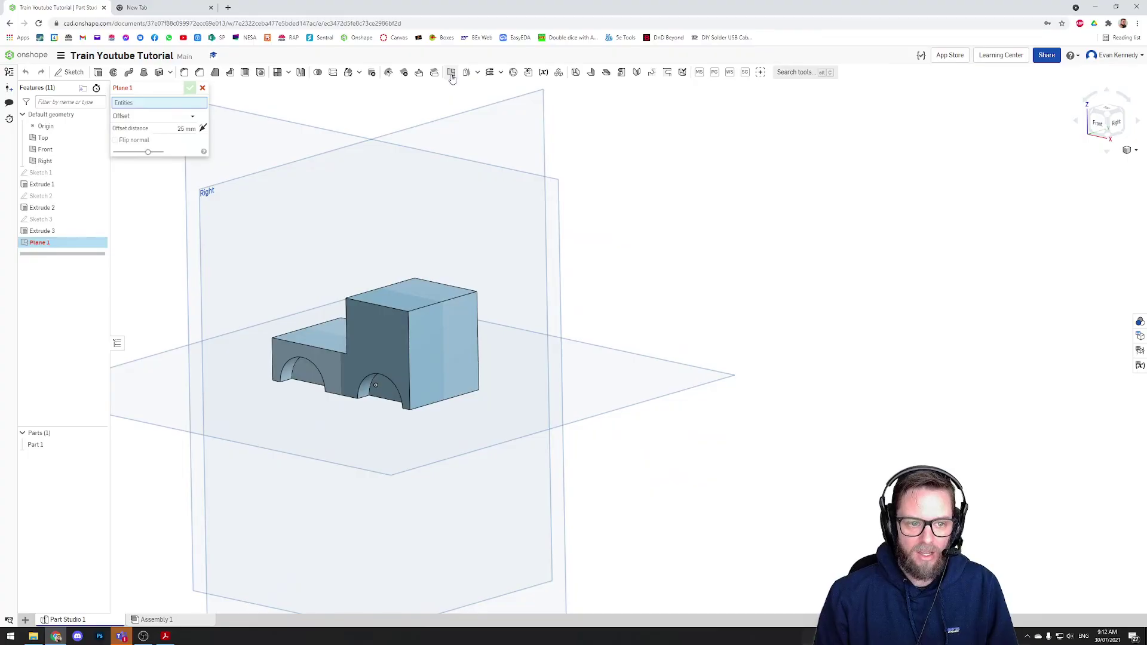
click(408, 334)
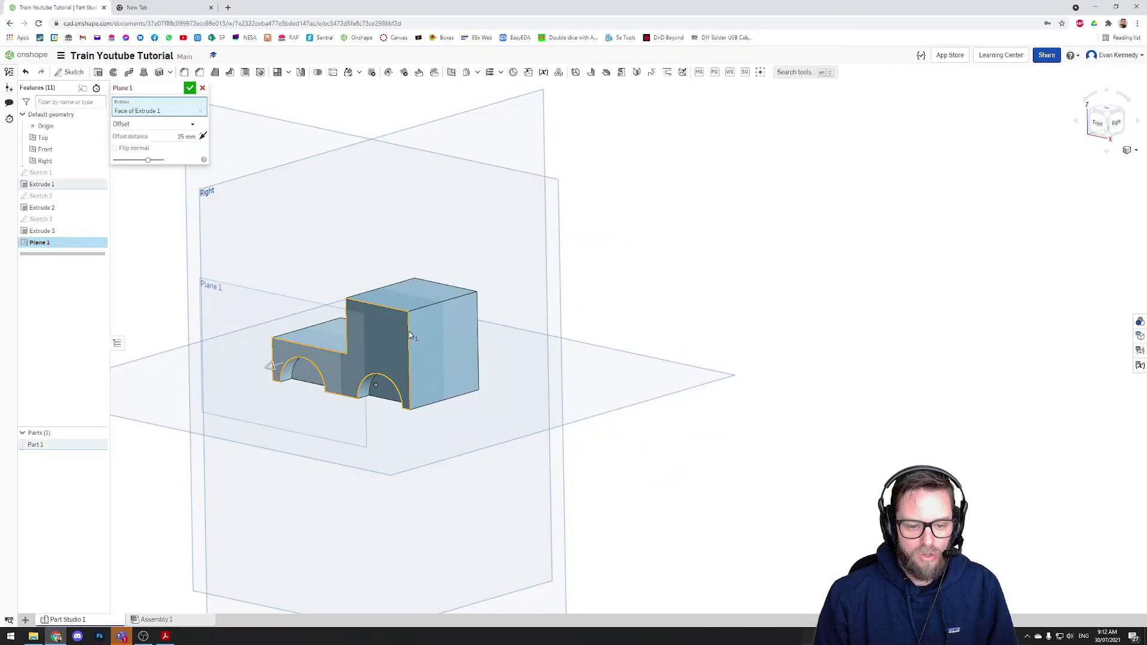
right_drag(409, 334, 233, 352)
mouse_move(252, 383)
mouse_down()
mouse_move(200, 402)
mouse_move(239, 384)
mouse_up()
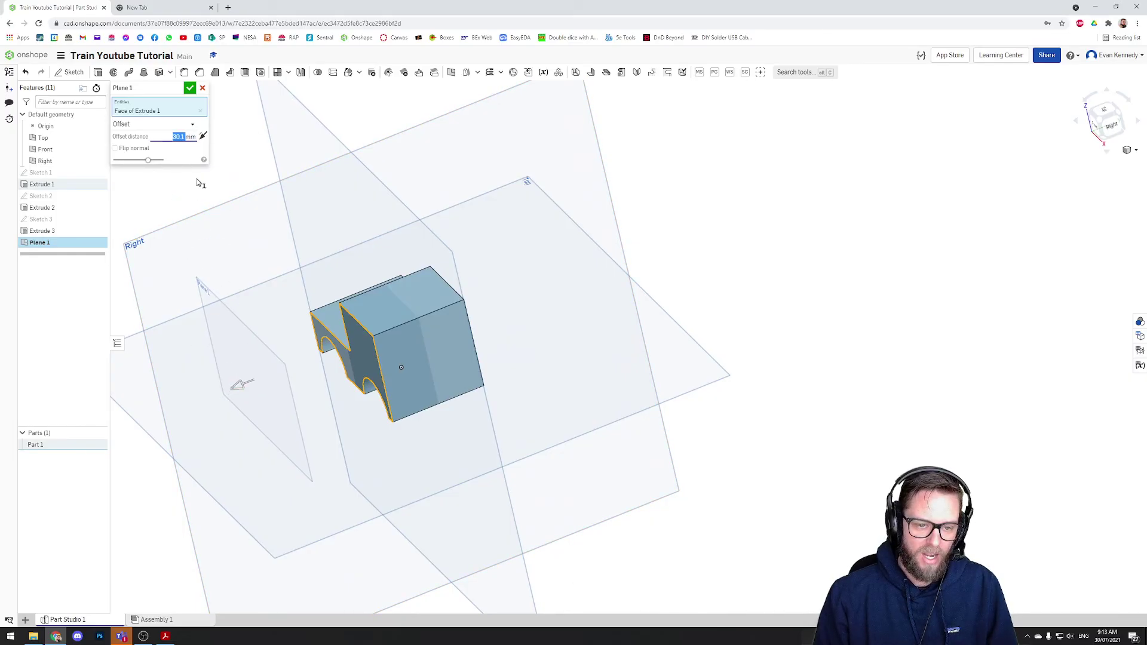
text(20)
key(Return)
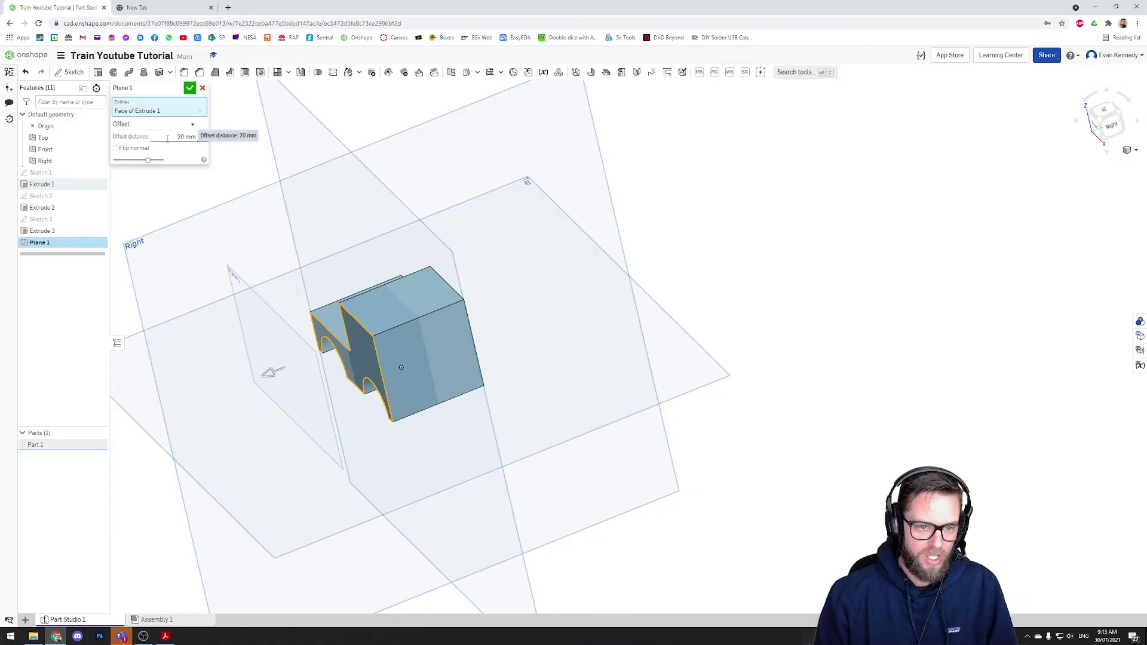
Change the construction plane type to Mid plane, clear its selected face and hide the Front plane.
click(191, 124)
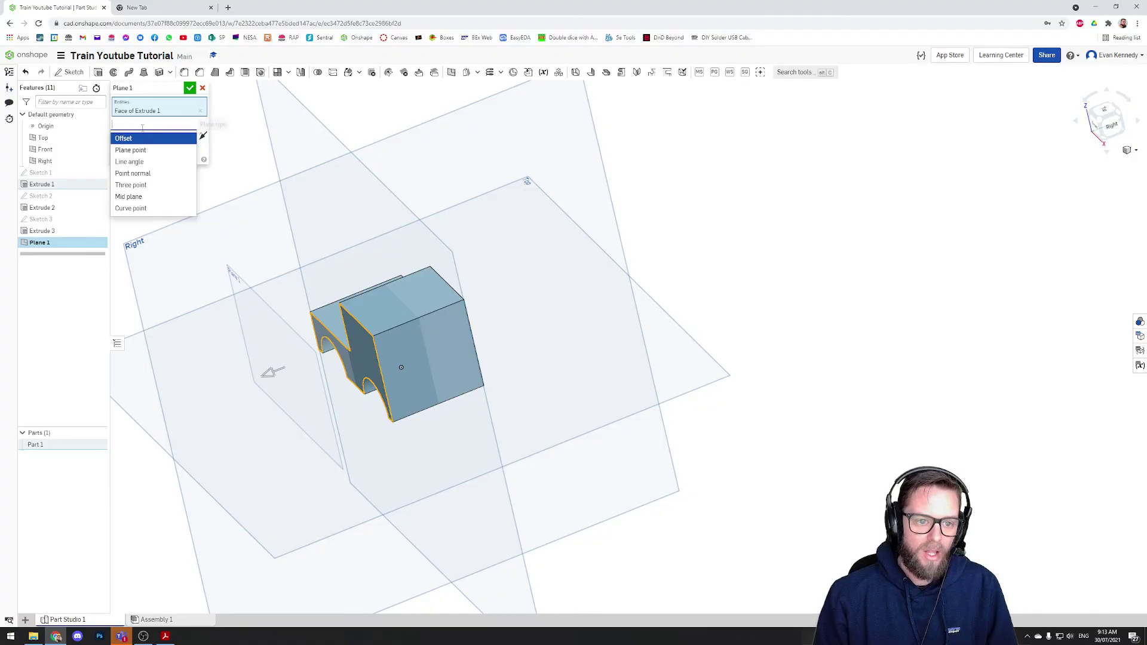
click(145, 198)
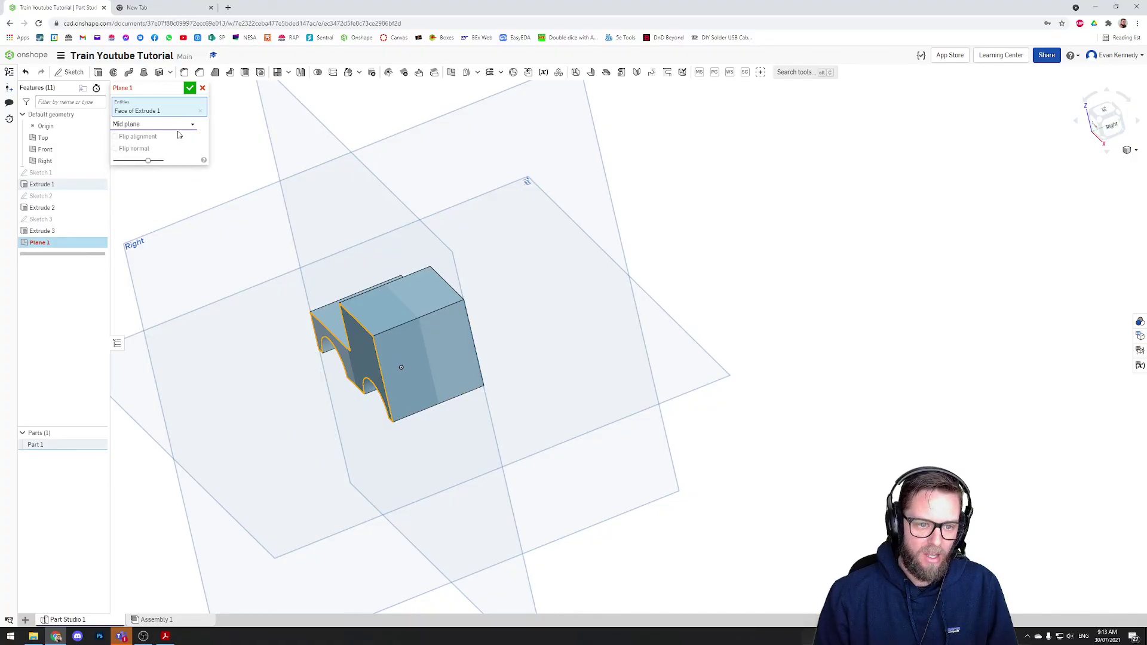
click(200, 110)
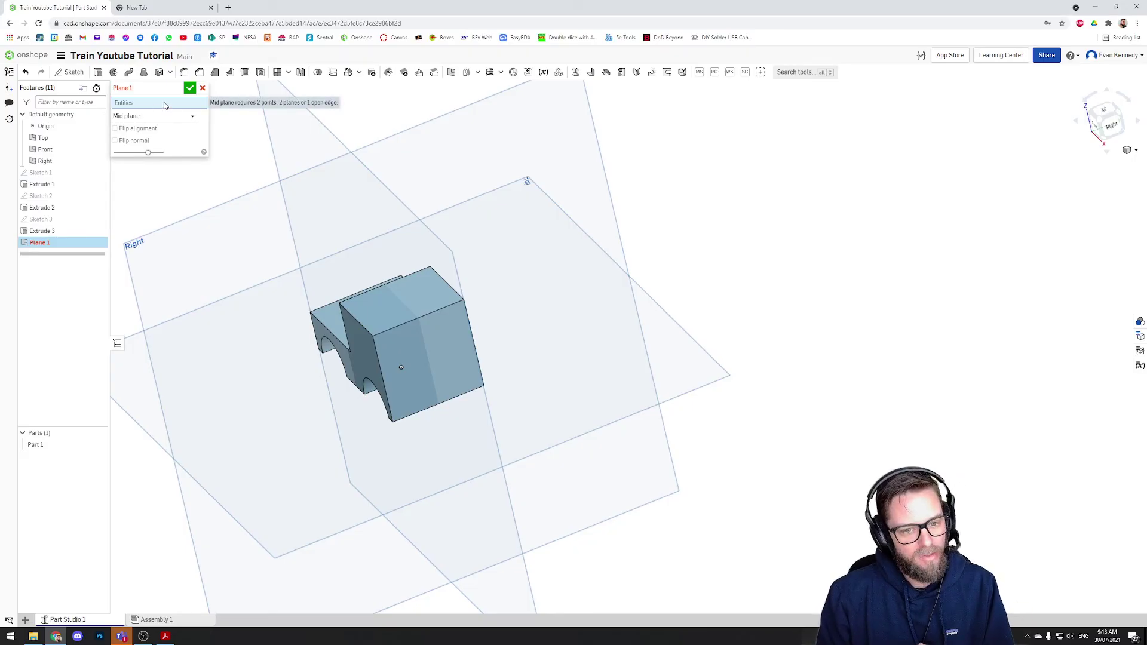
click(98, 151)
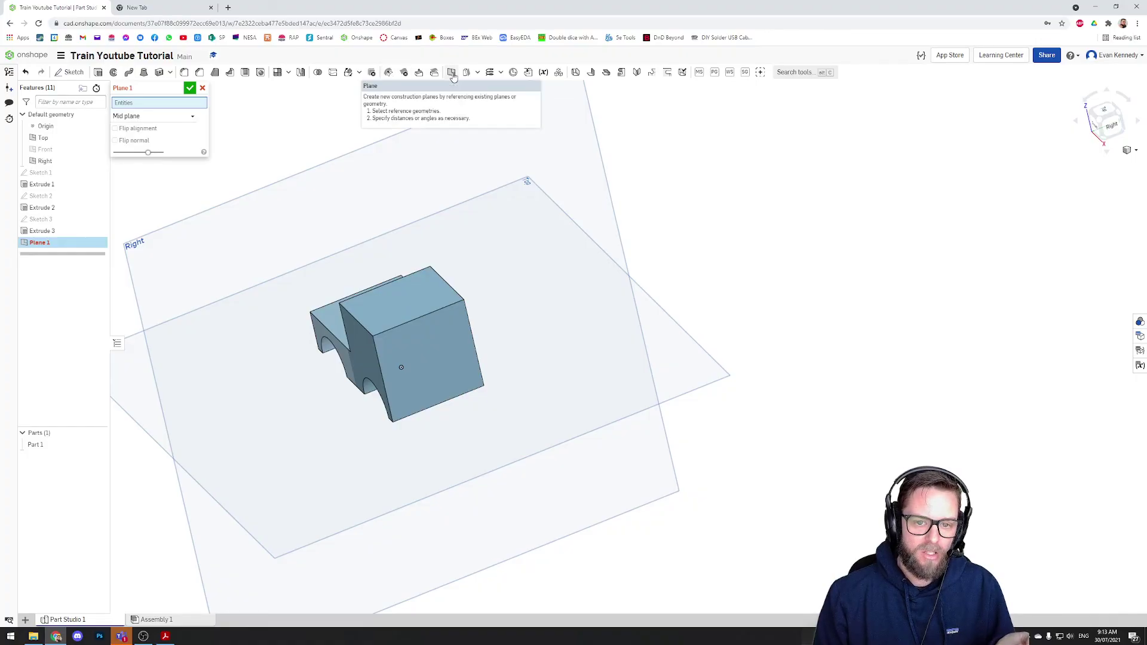
Create the mid plane between the block's two opposite side faces.
click(365, 364)
right_drag(846, 285, 873, 289)
click(478, 343)
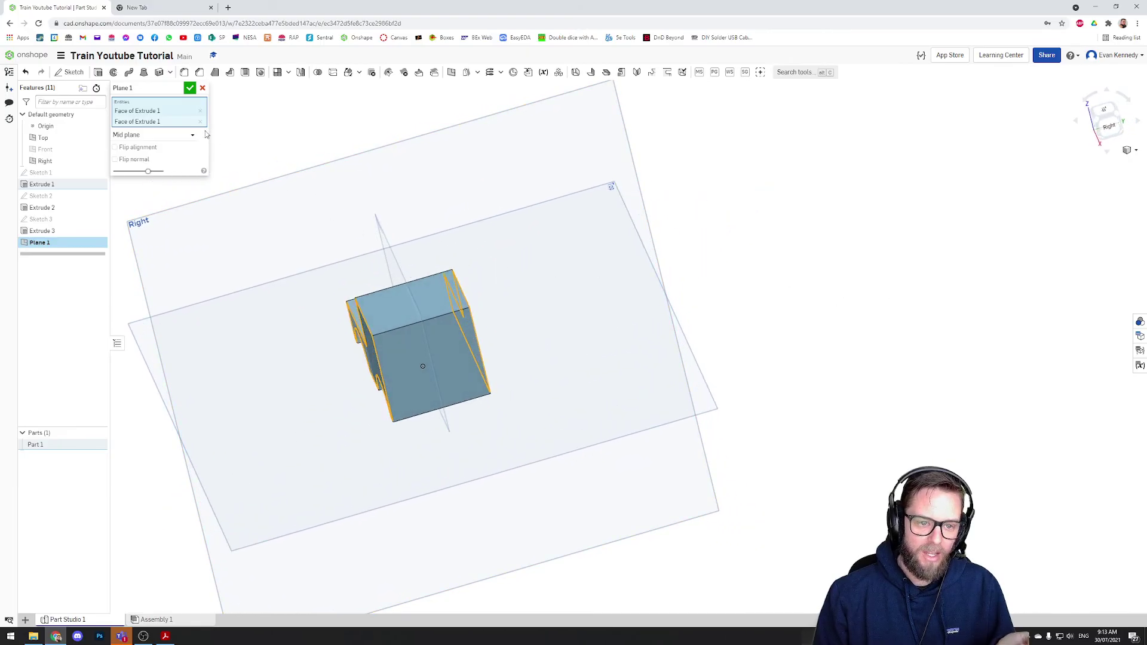
click(189, 88)
key(shift+7)
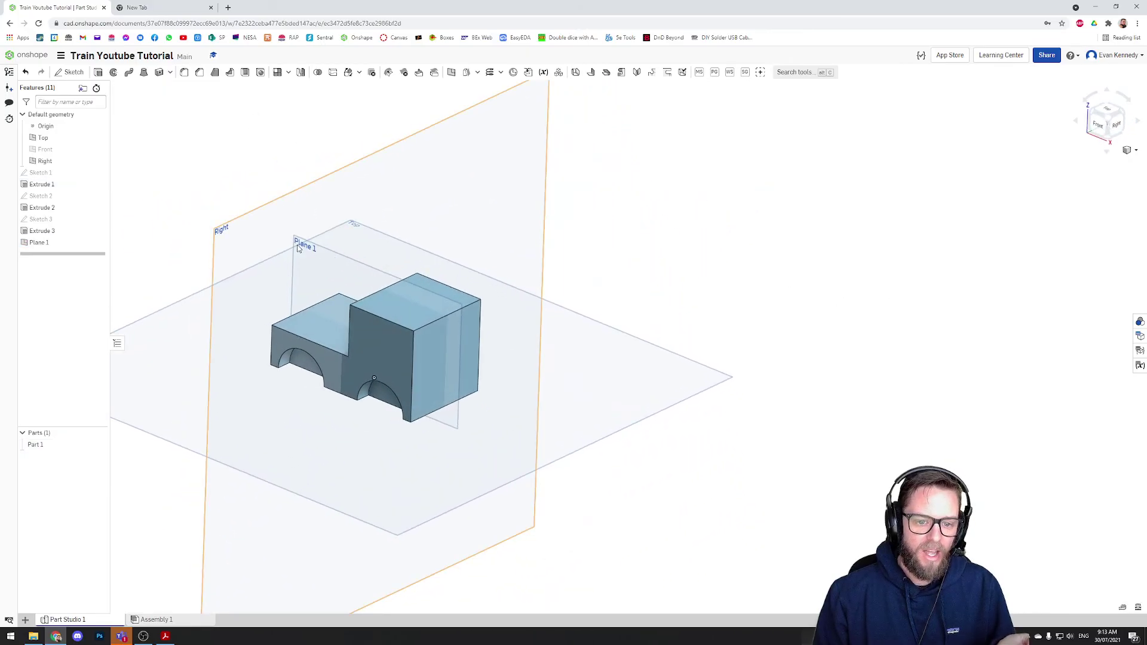
Set up a feature mirror of Extrude 3, the wheel-arch cuts, about Plane 1.
click(301, 72)
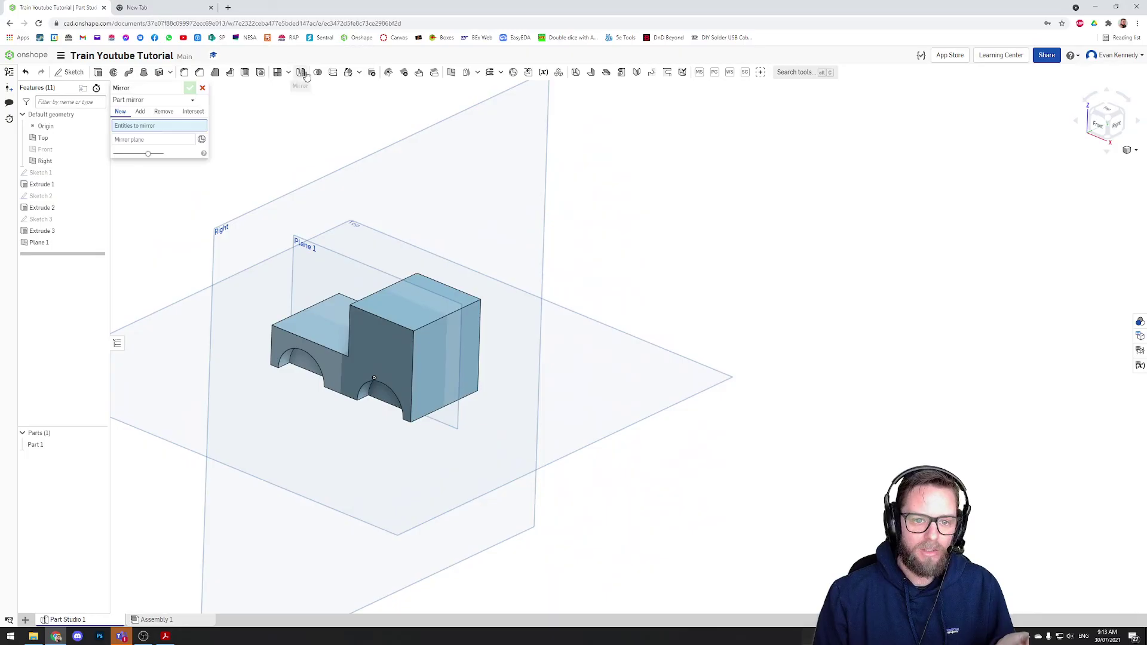
click(132, 100)
click(132, 126)
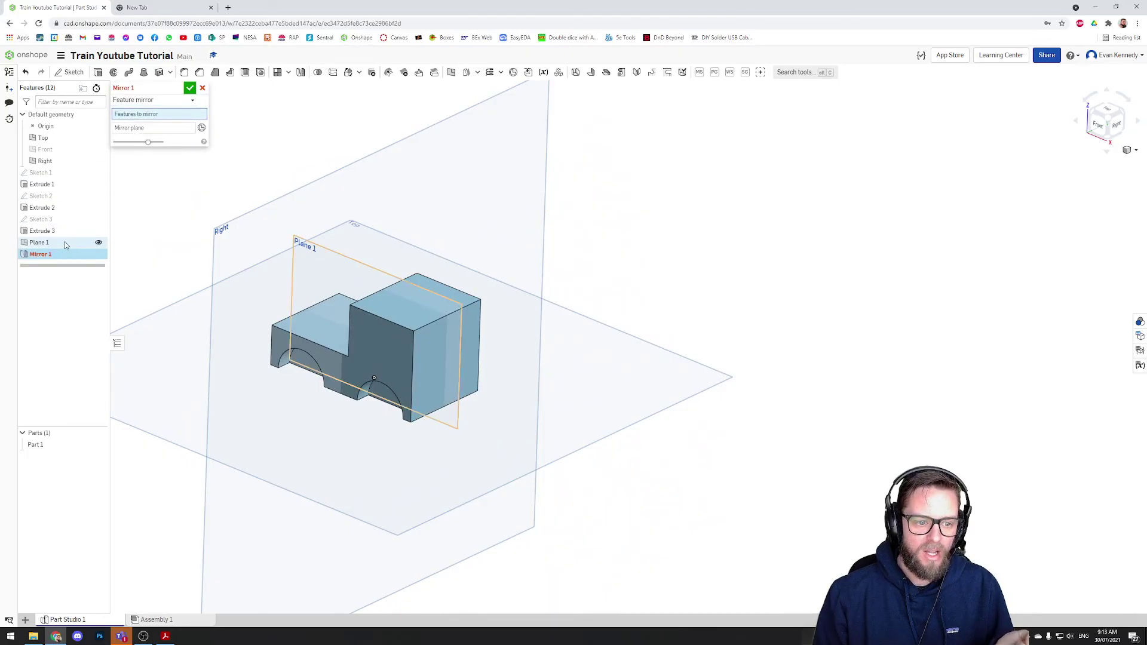
click(62, 232)
click(145, 137)
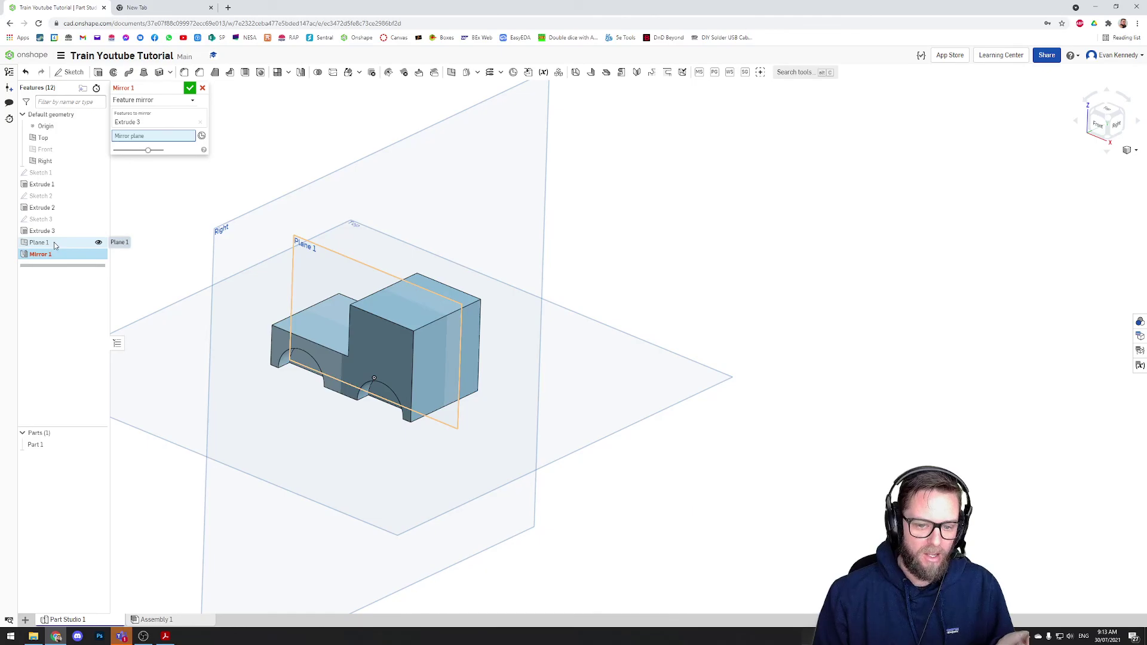
right_drag(131, 239, 252, 251)
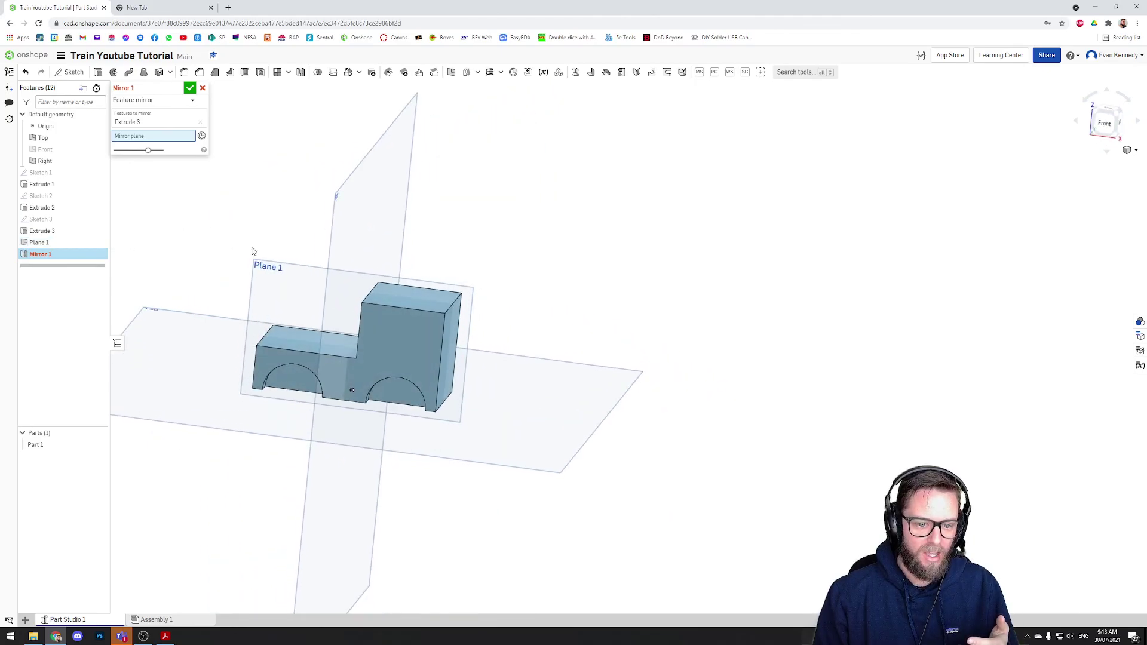
click(269, 274)
Accept the wheel-arch mirror about the mid plane and check the arches on both sides of the block.
right_drag(686, 258, 568, 239)
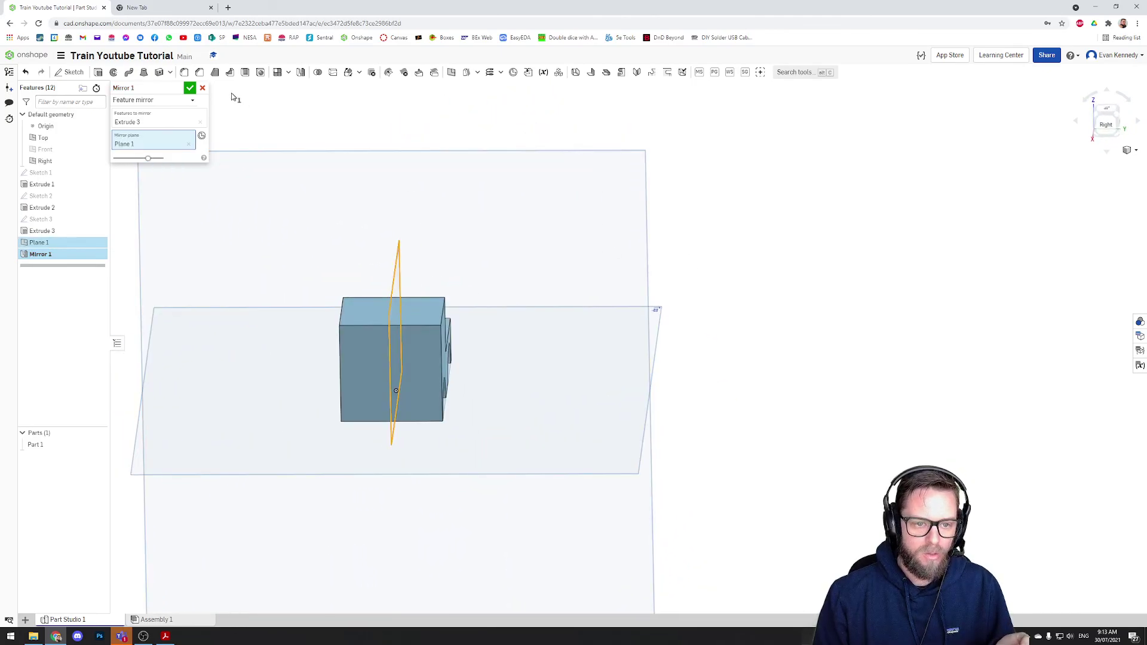
click(190, 88)
right_drag(349, 152, 822, 308)
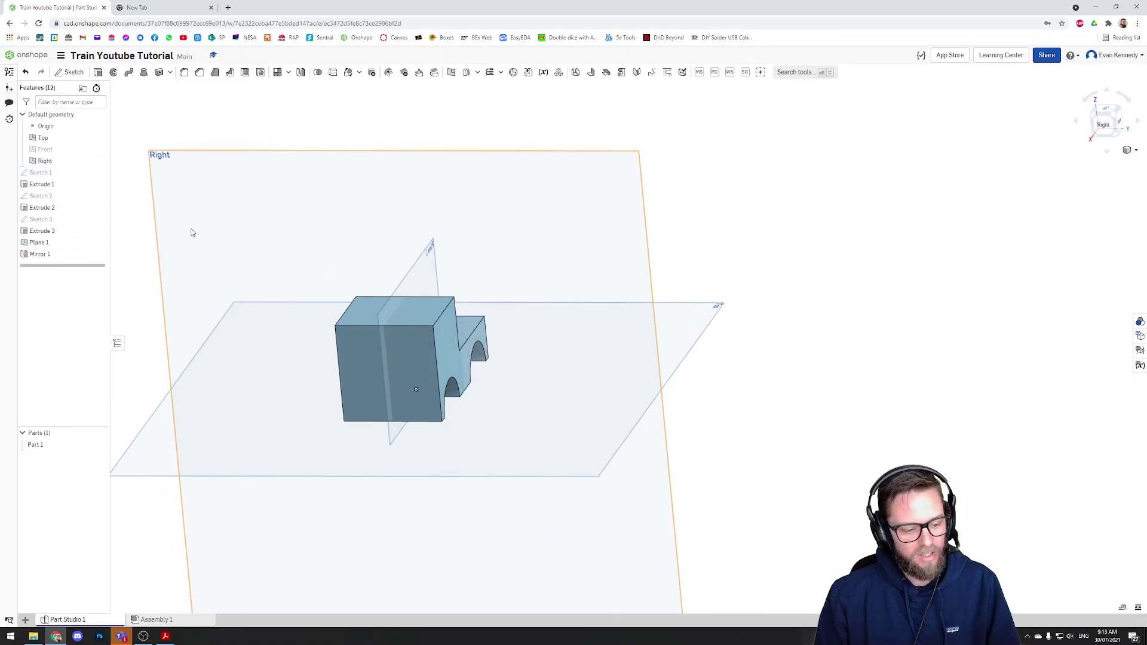
right_drag(873, 264, 821, 307)
scroll(525, 273, up, 3)
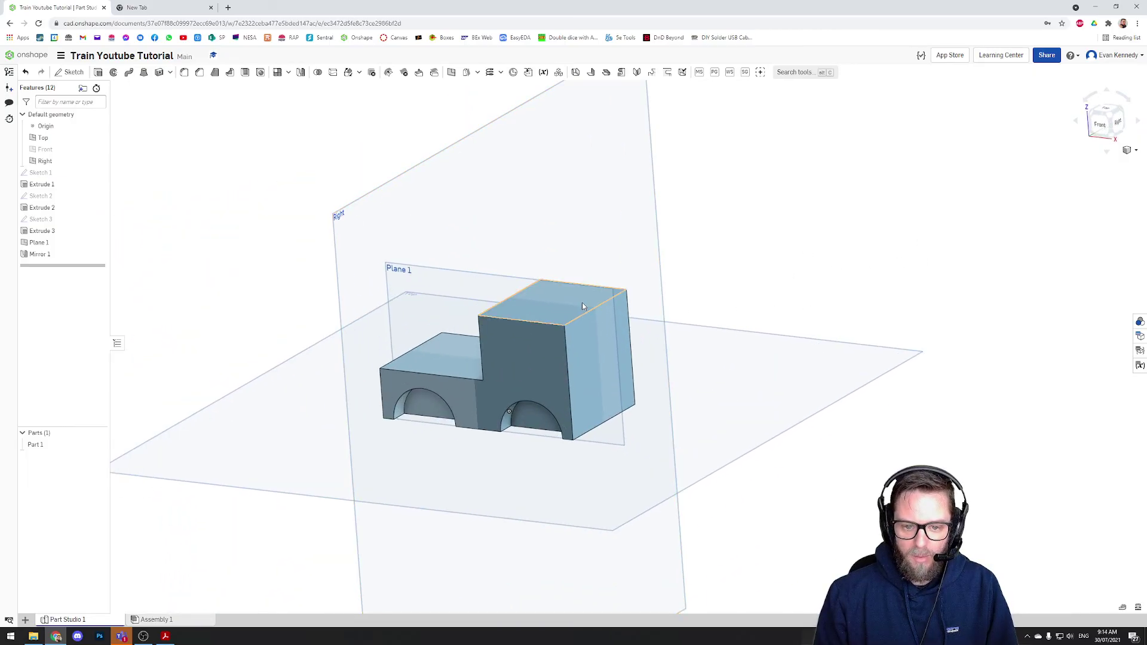